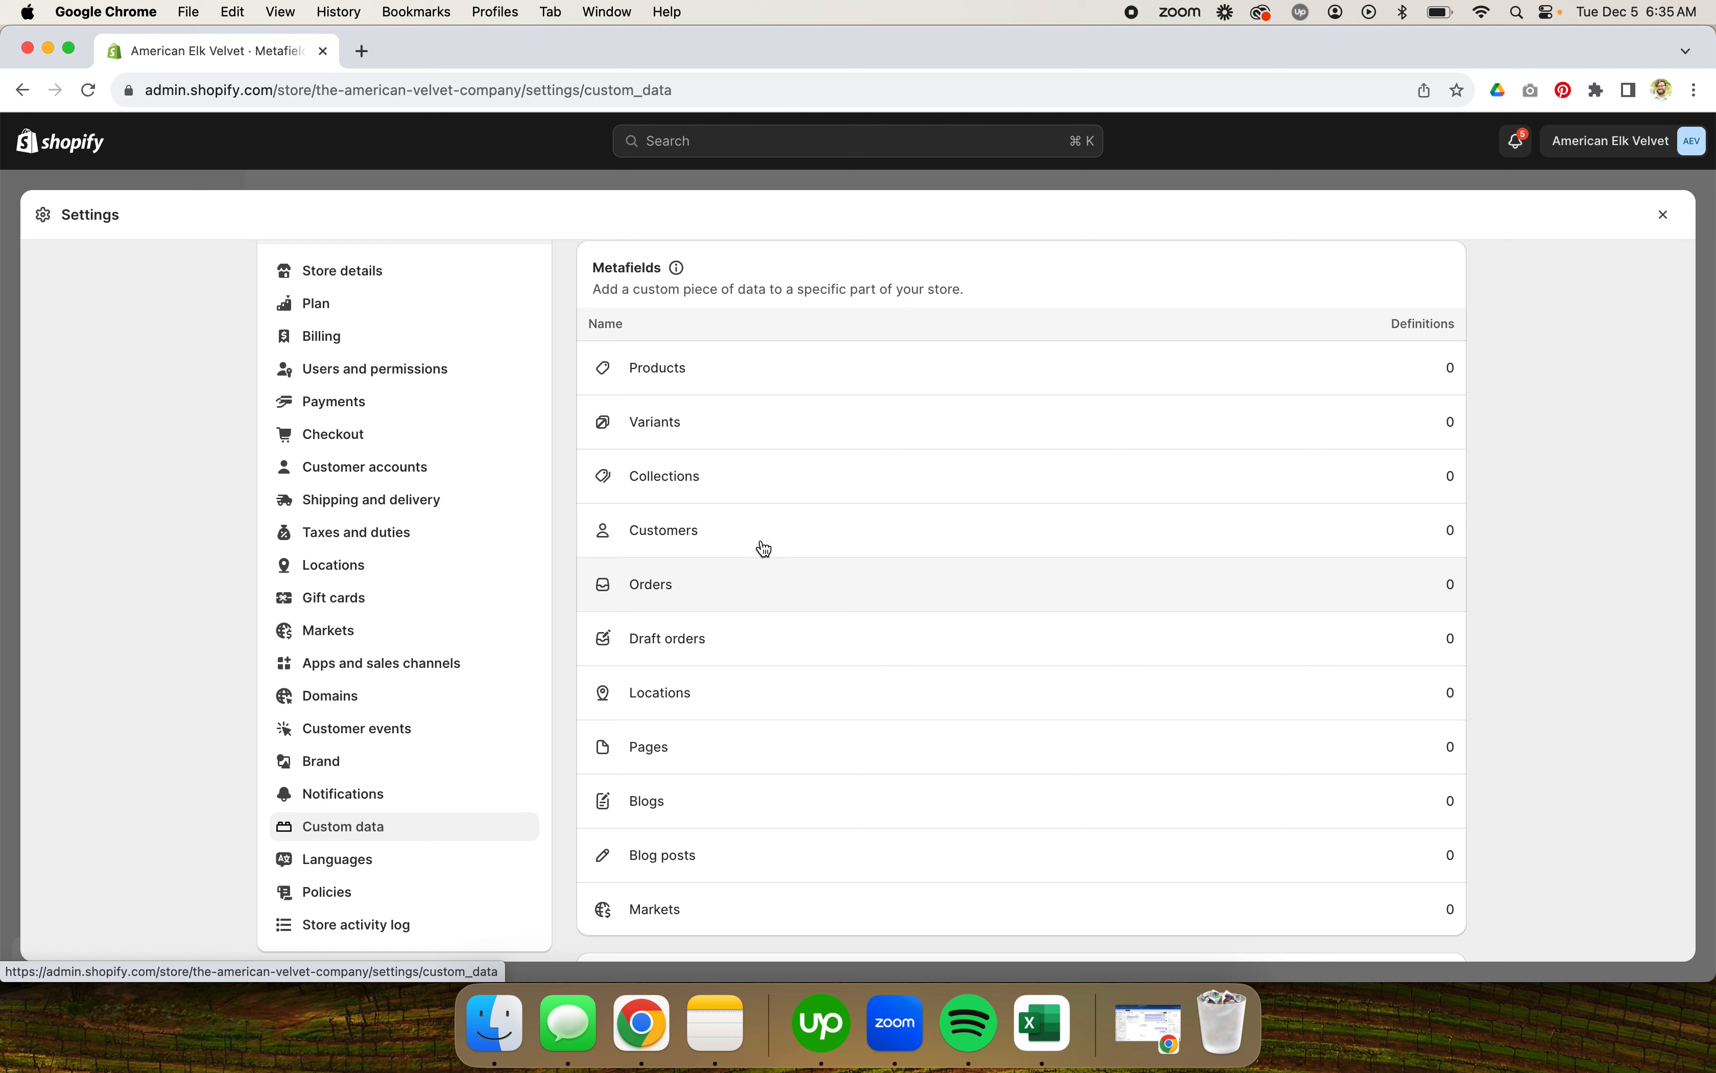
Step: Open the product metafield definitions and review the metafields that have no definition
left_click(782, 369)
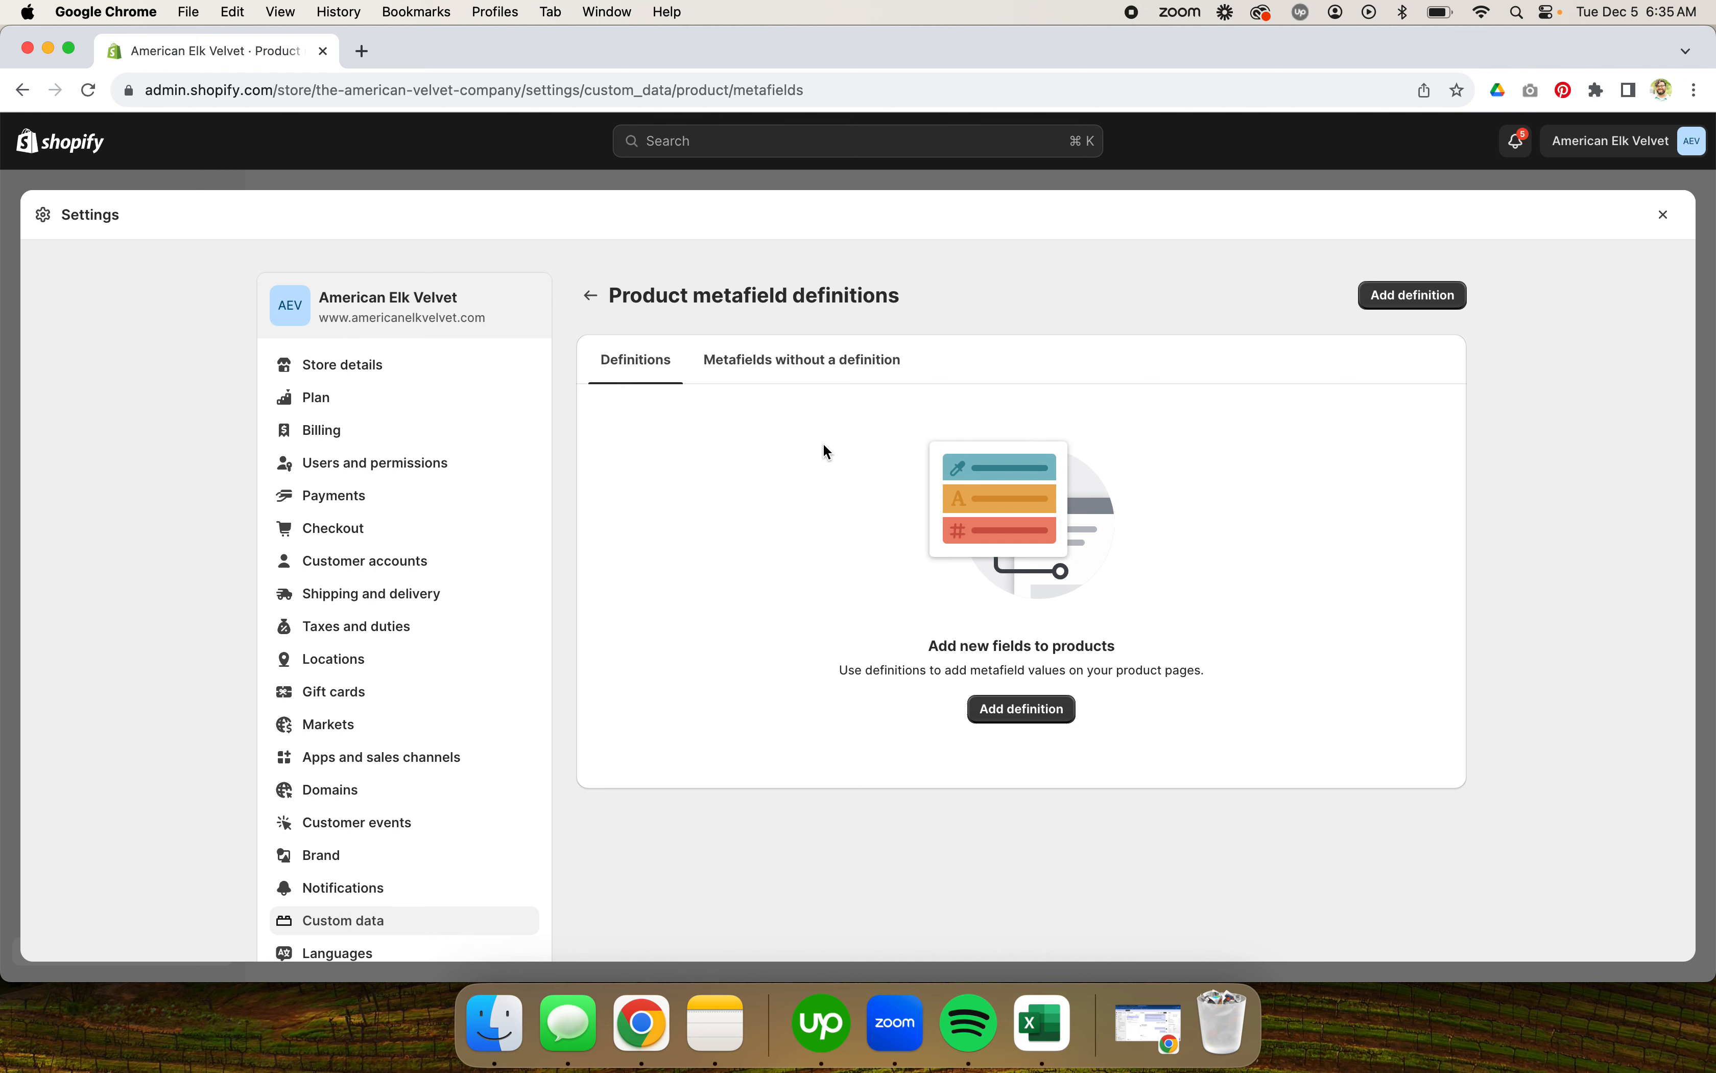
left_click(827, 376)
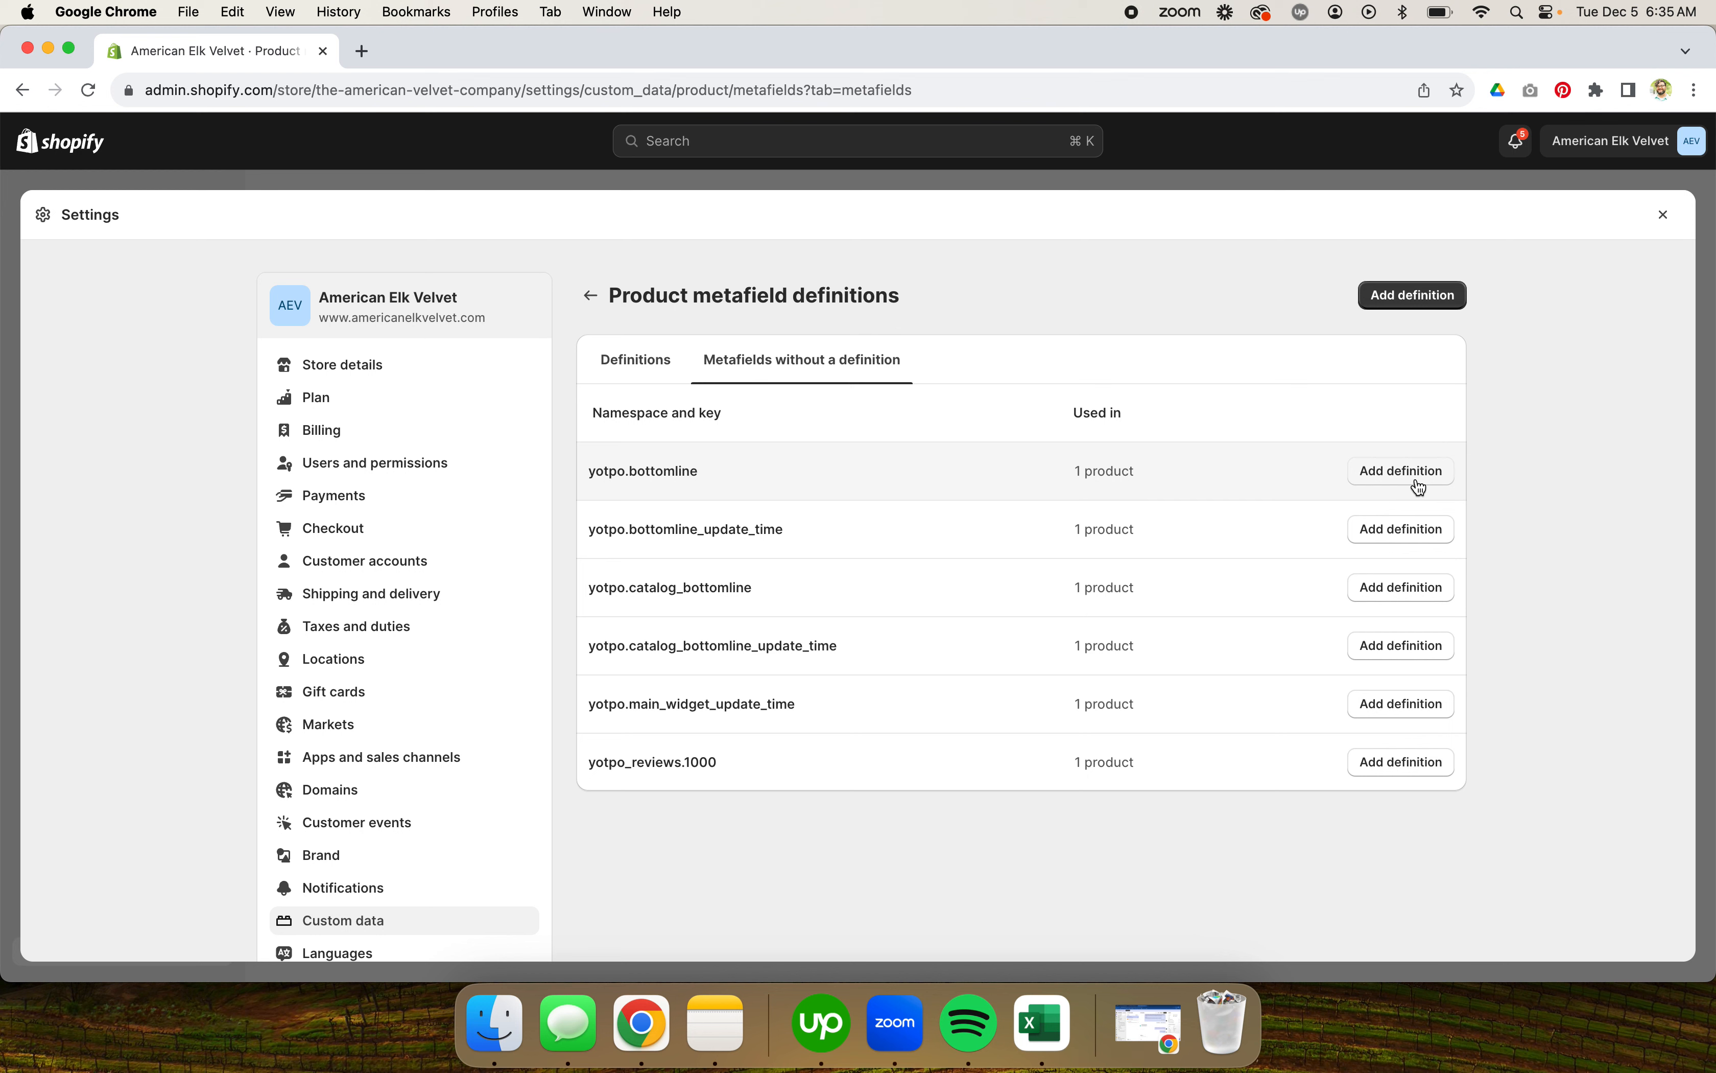
left_click(615, 369)
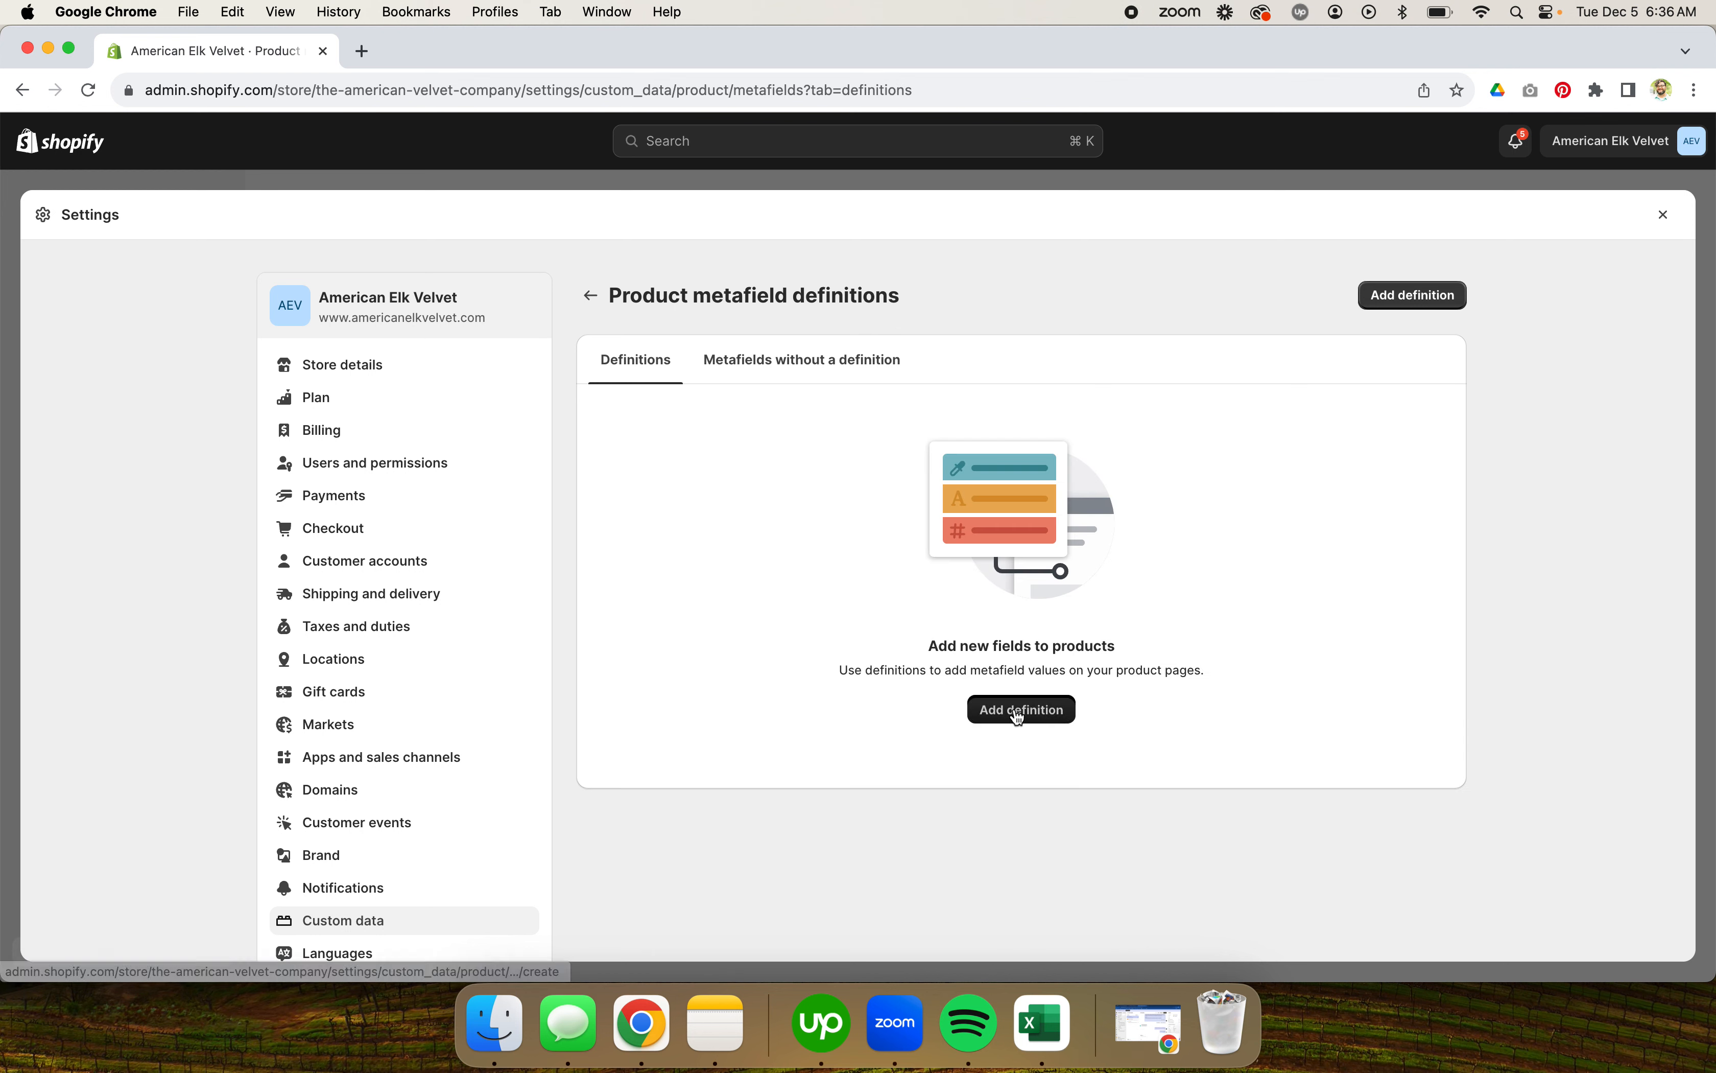
Step: Start a new product metafield definition and inspect its namespace and key field
left_click(1020, 712)
left_click(721, 389)
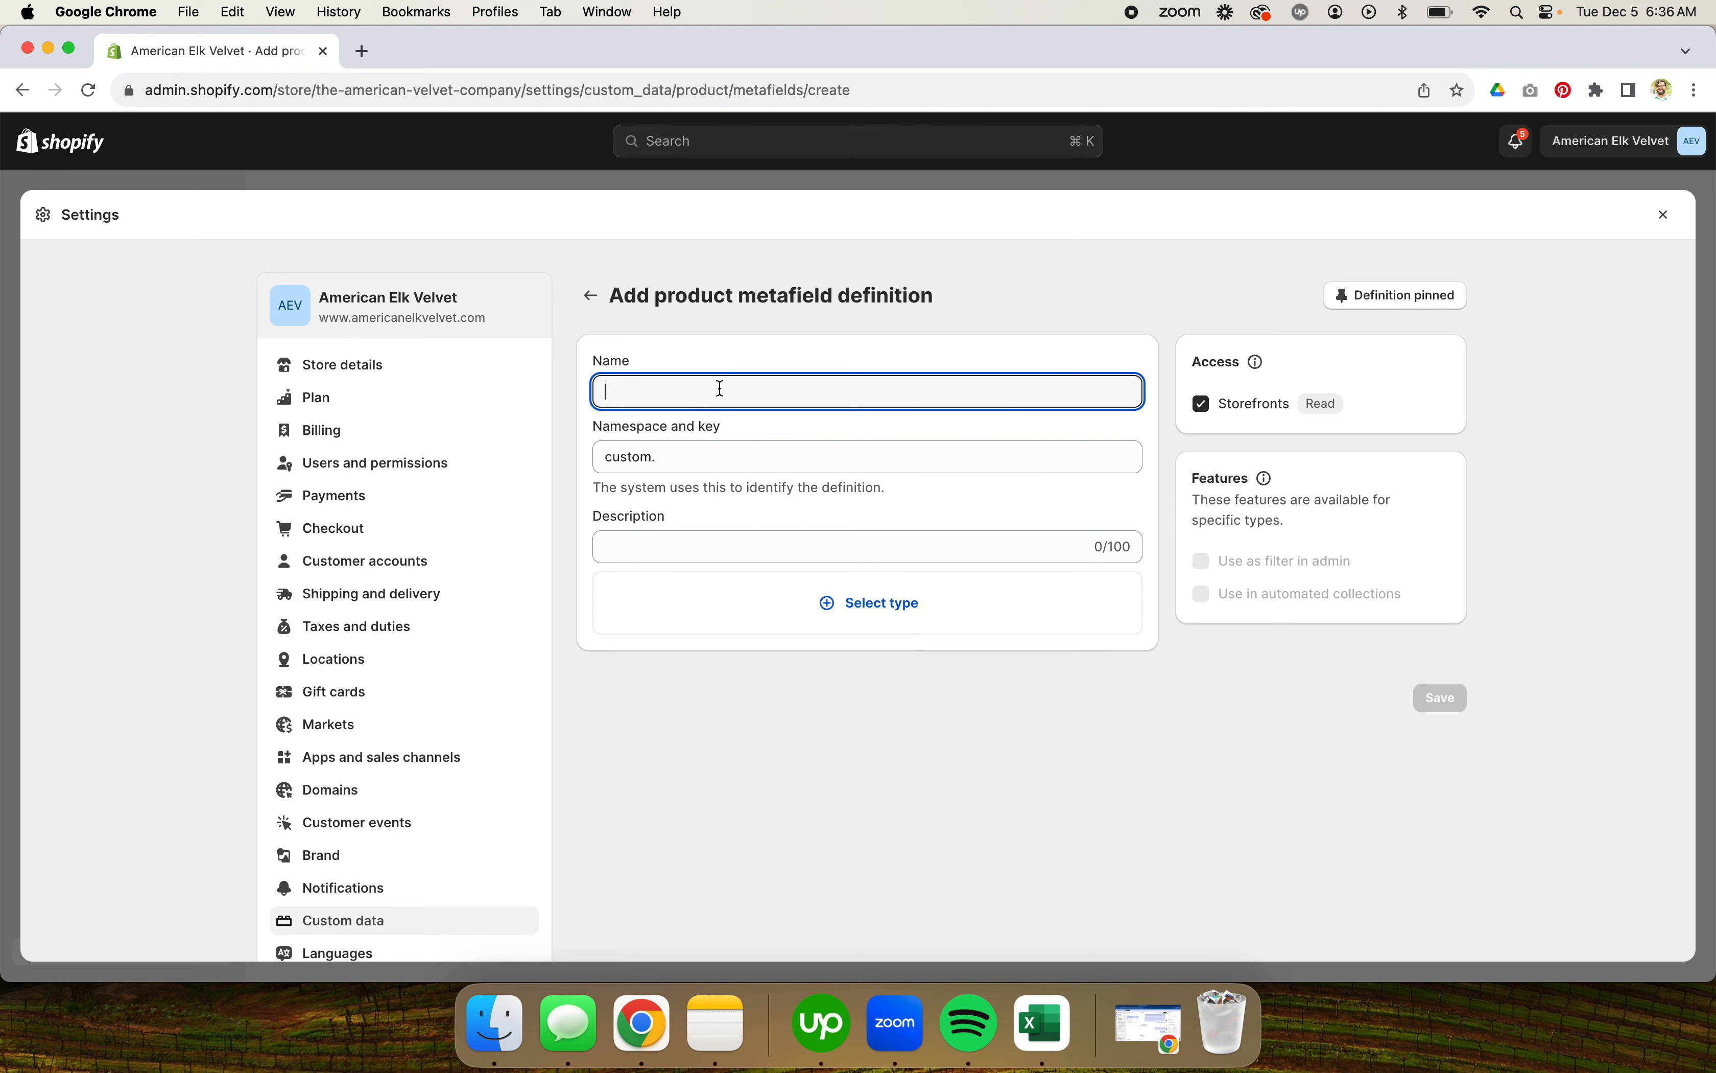
double_click(618, 458)
left_click(627, 478)
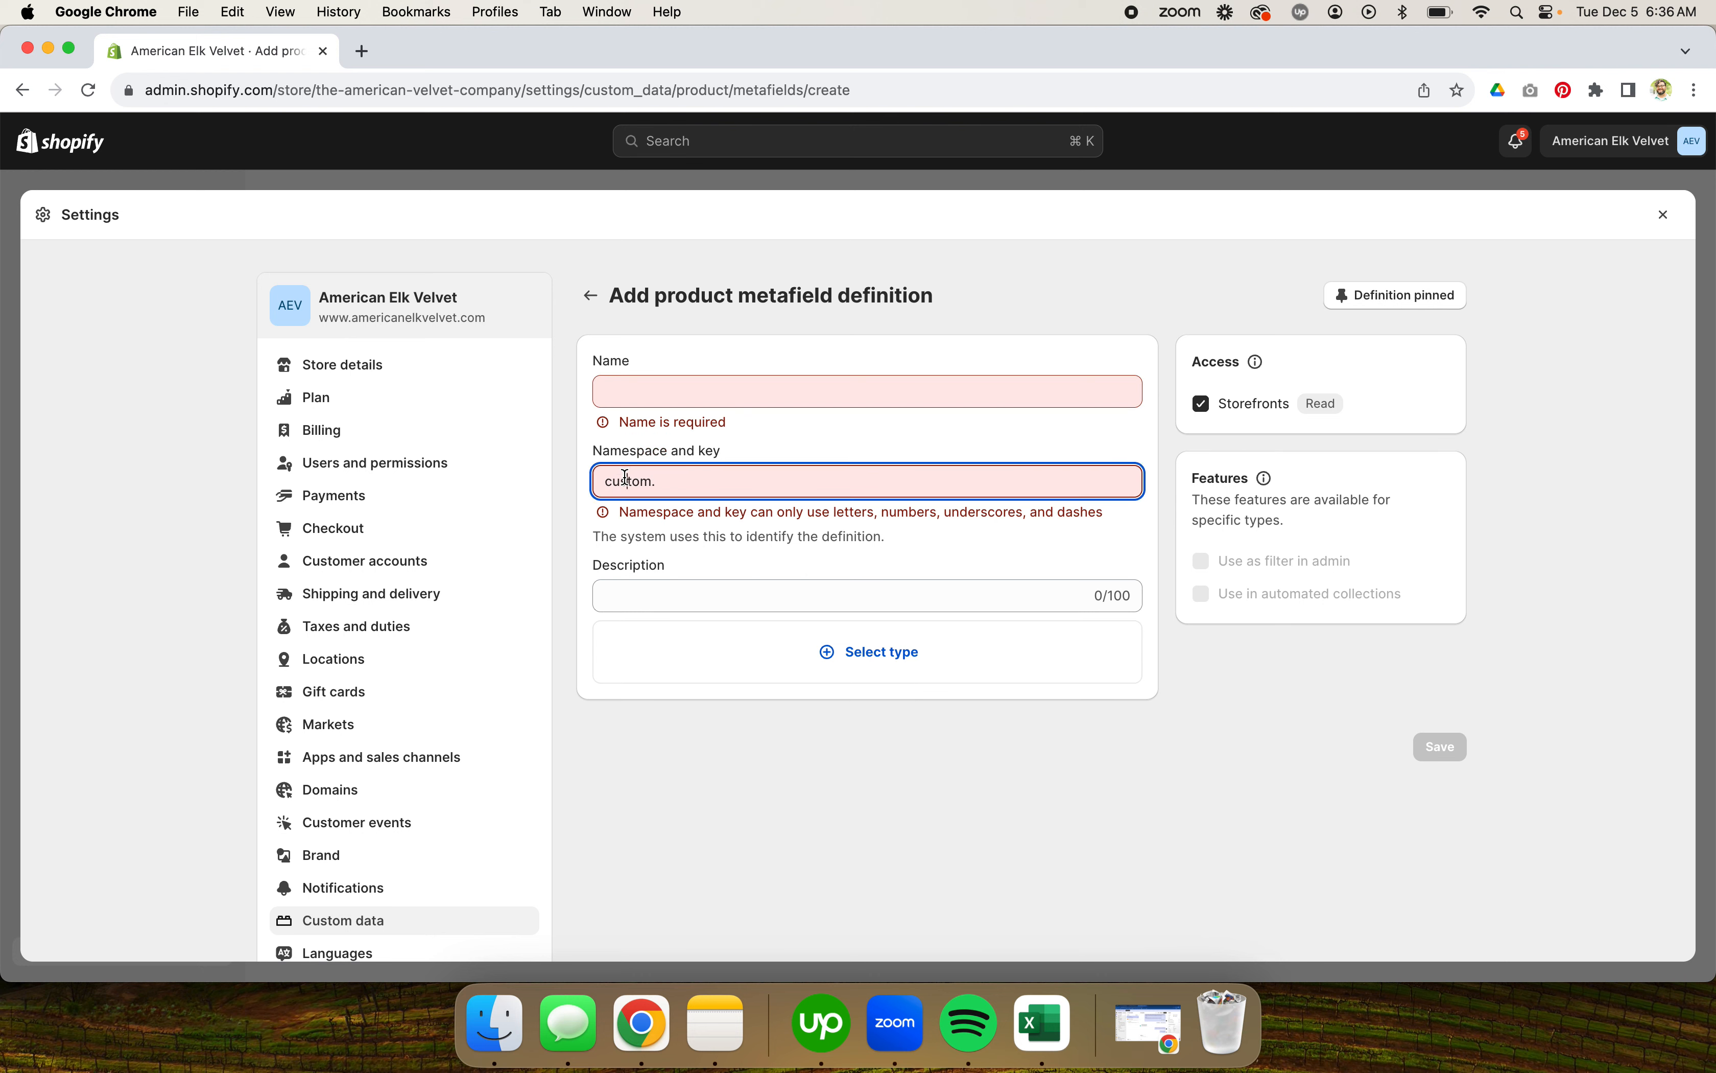
double_click(626, 477)
left_click(686, 485)
double_click(617, 482)
left_click(721, 485)
double_click(621, 481)
left_click(689, 483)
Step: Name the new metafield definition Garage
left_click(637, 388)
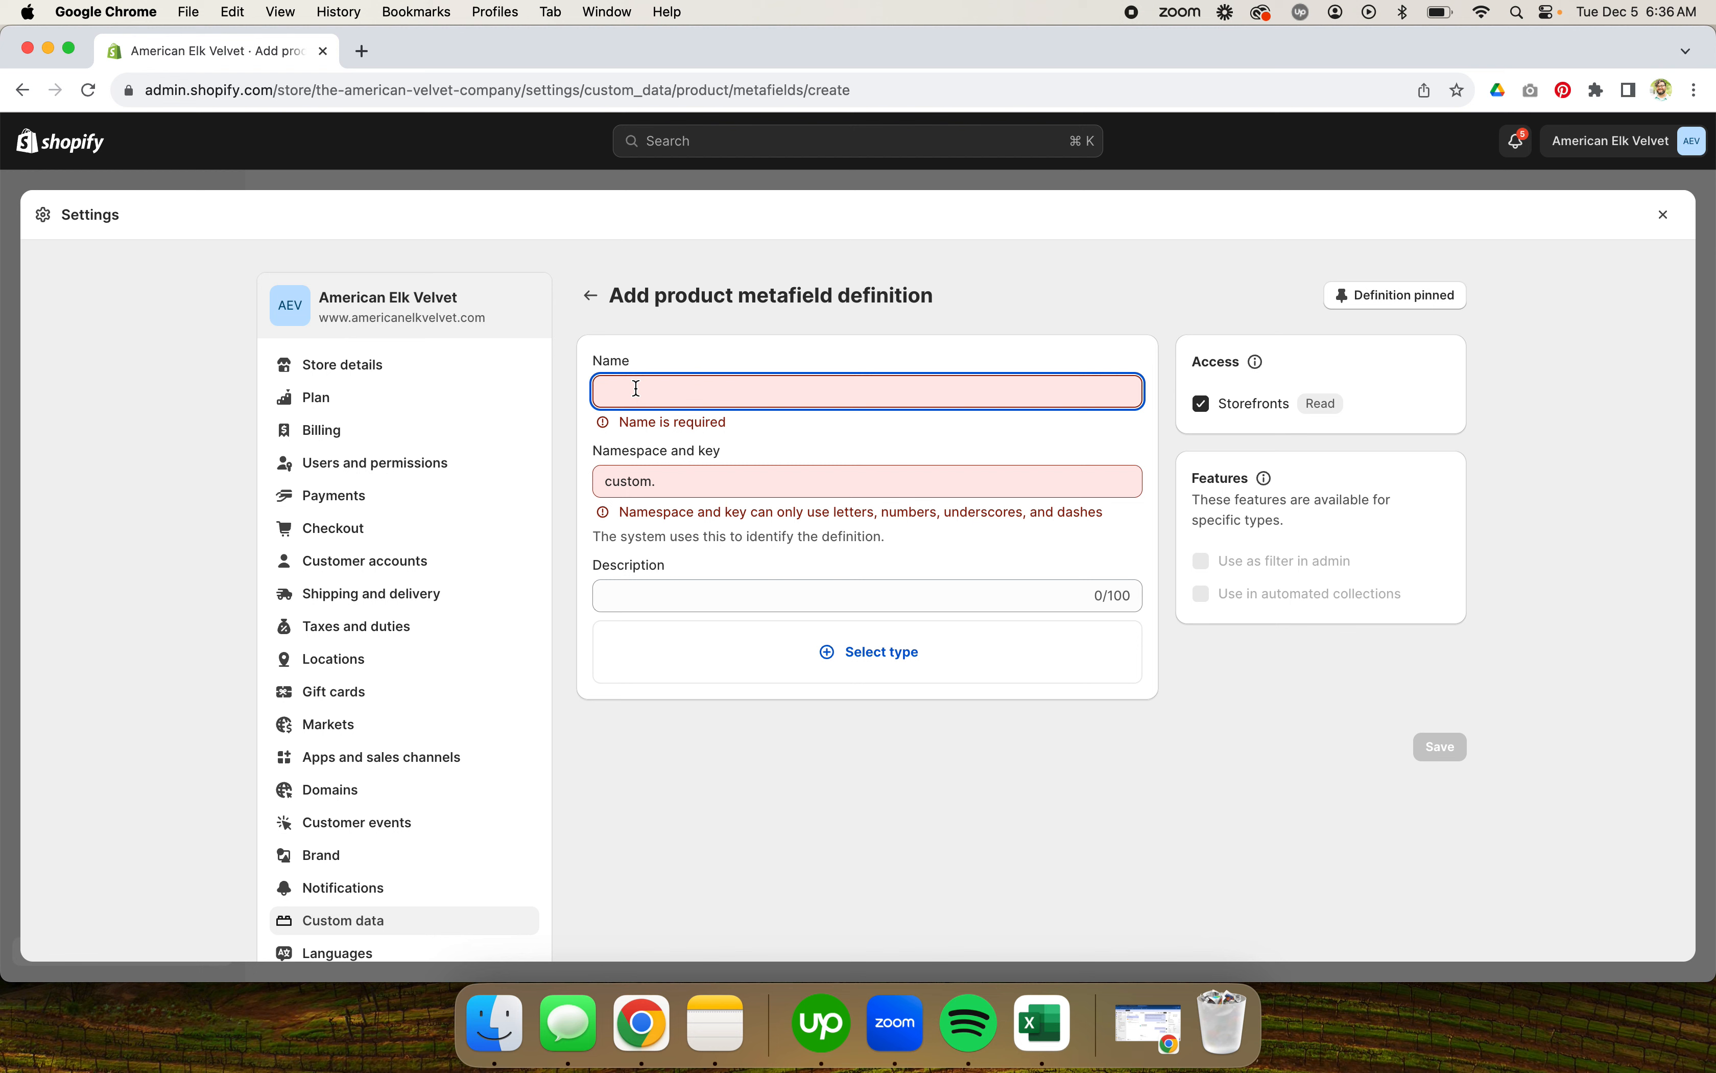
type("Garage")
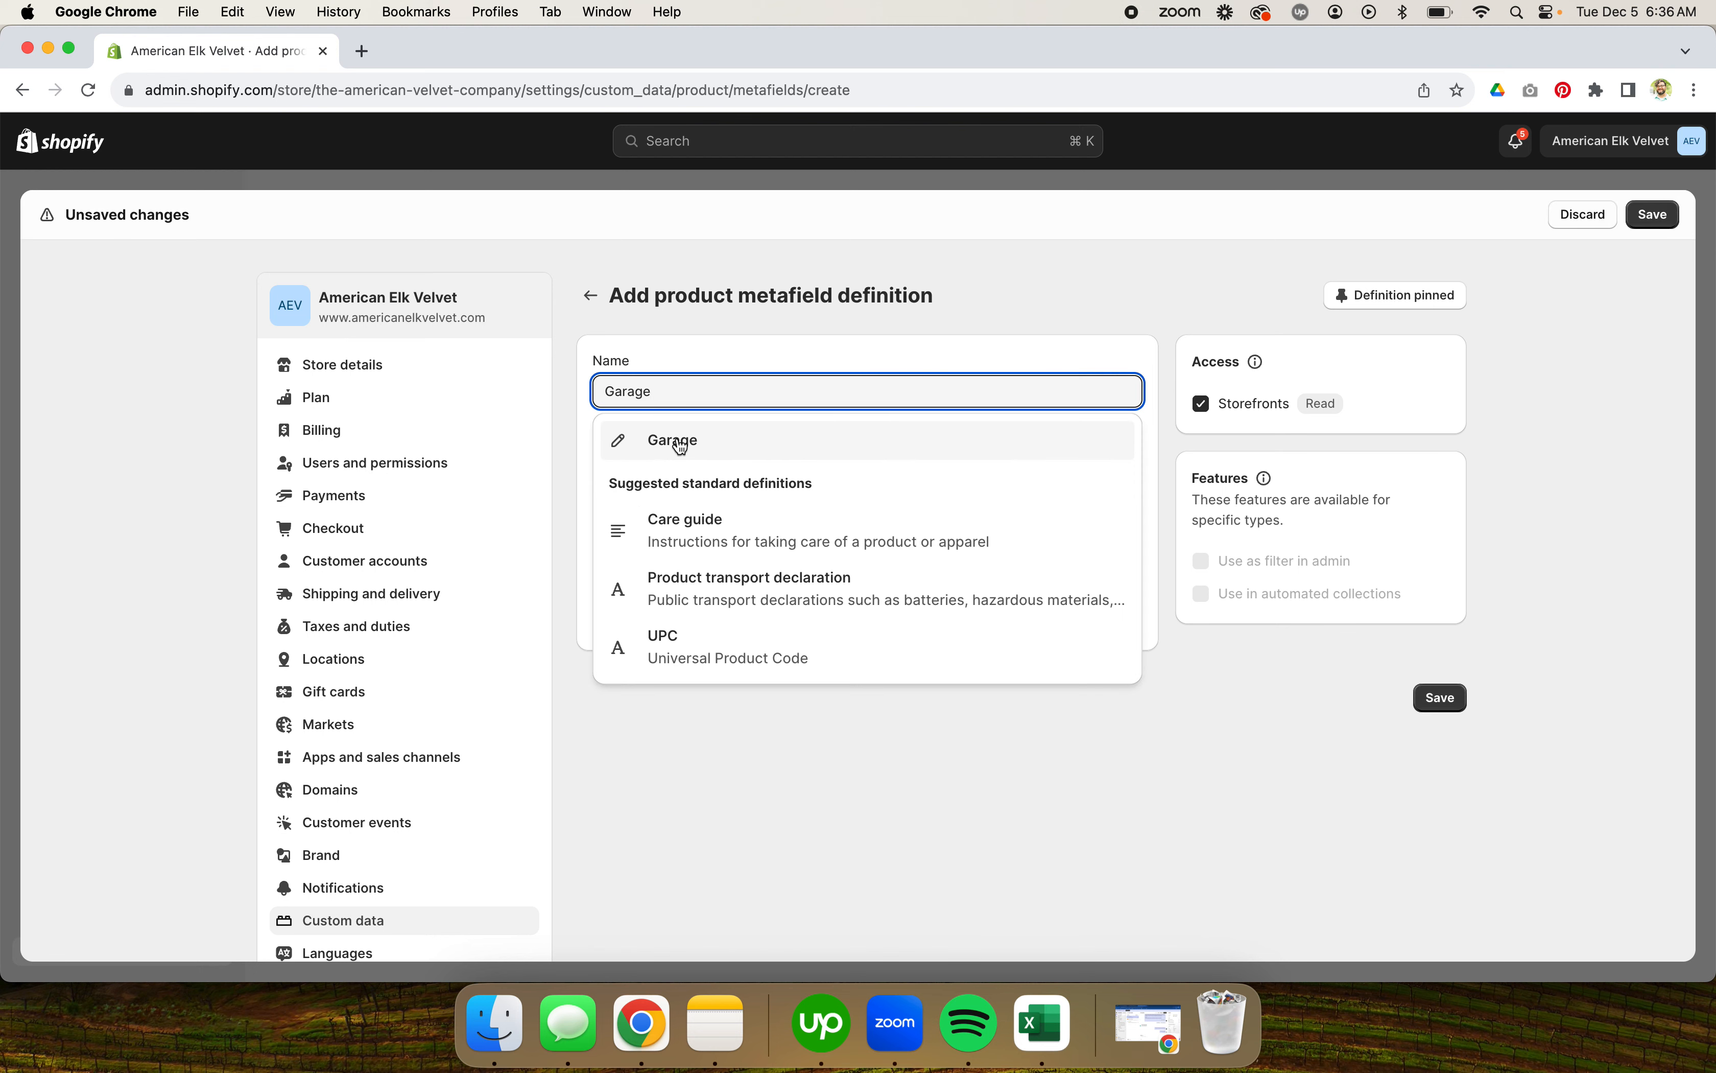
left_click(726, 438)
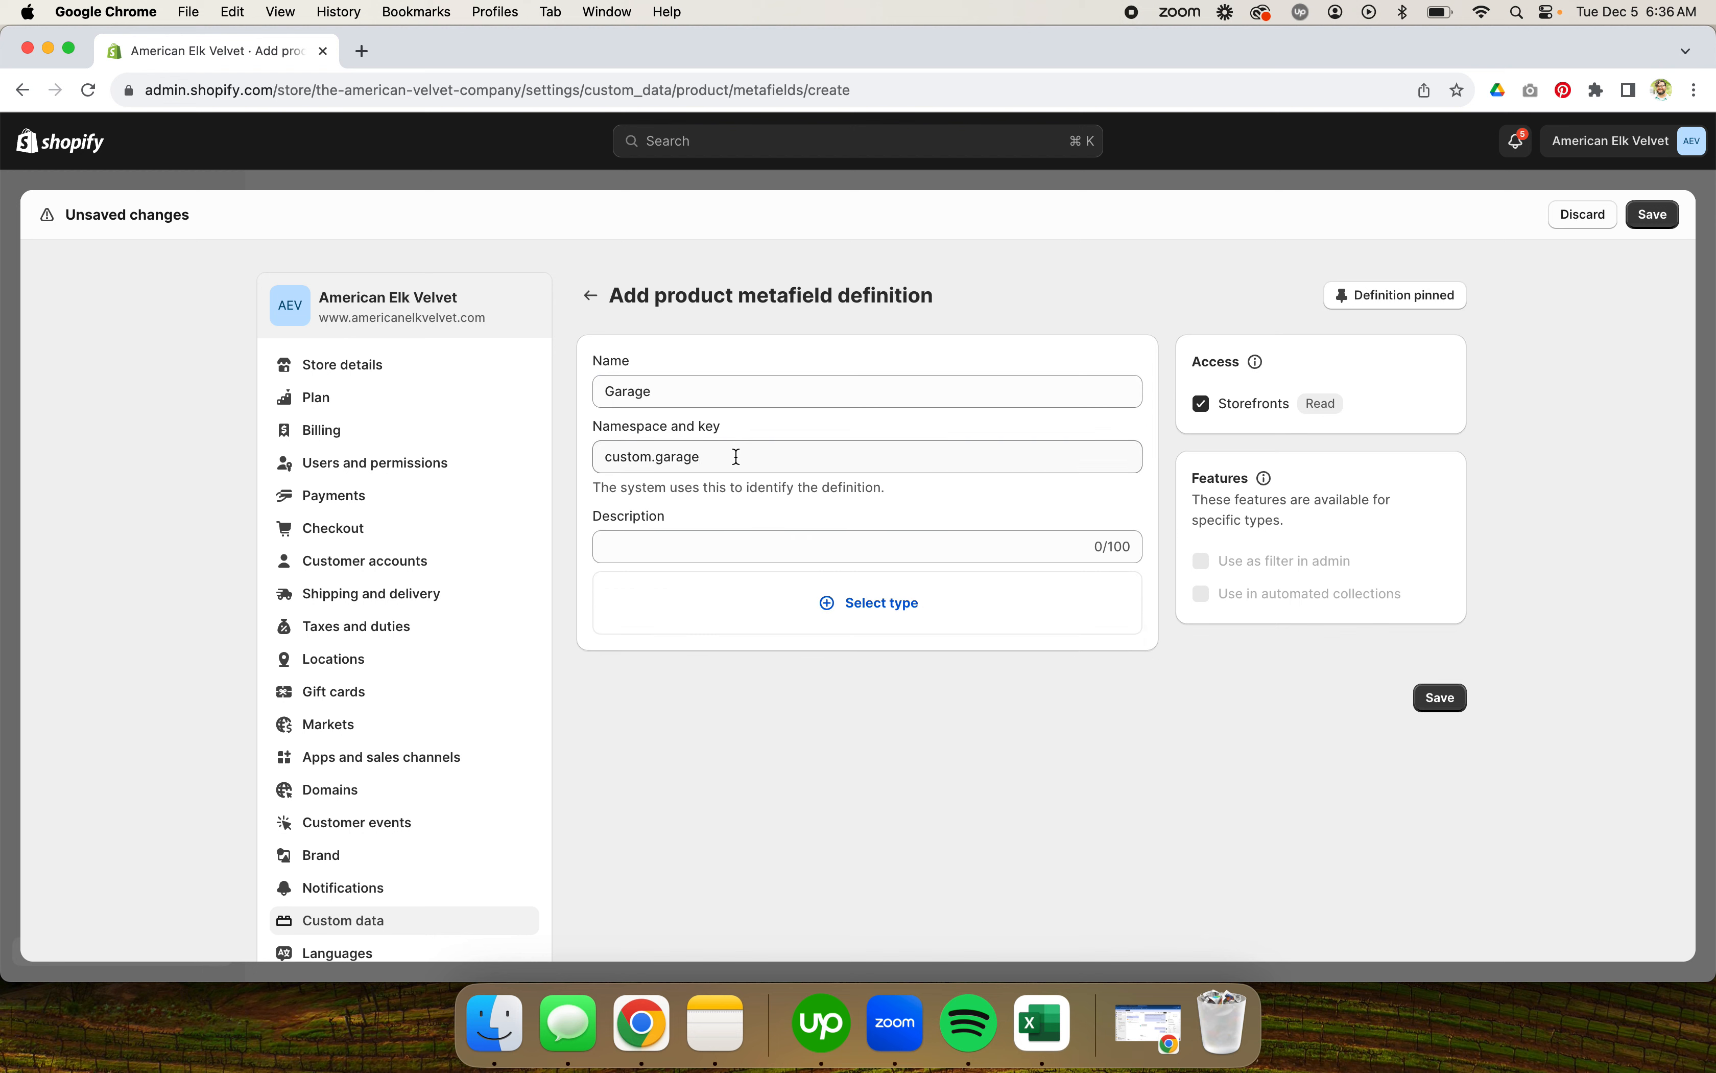
left_click(628, 391)
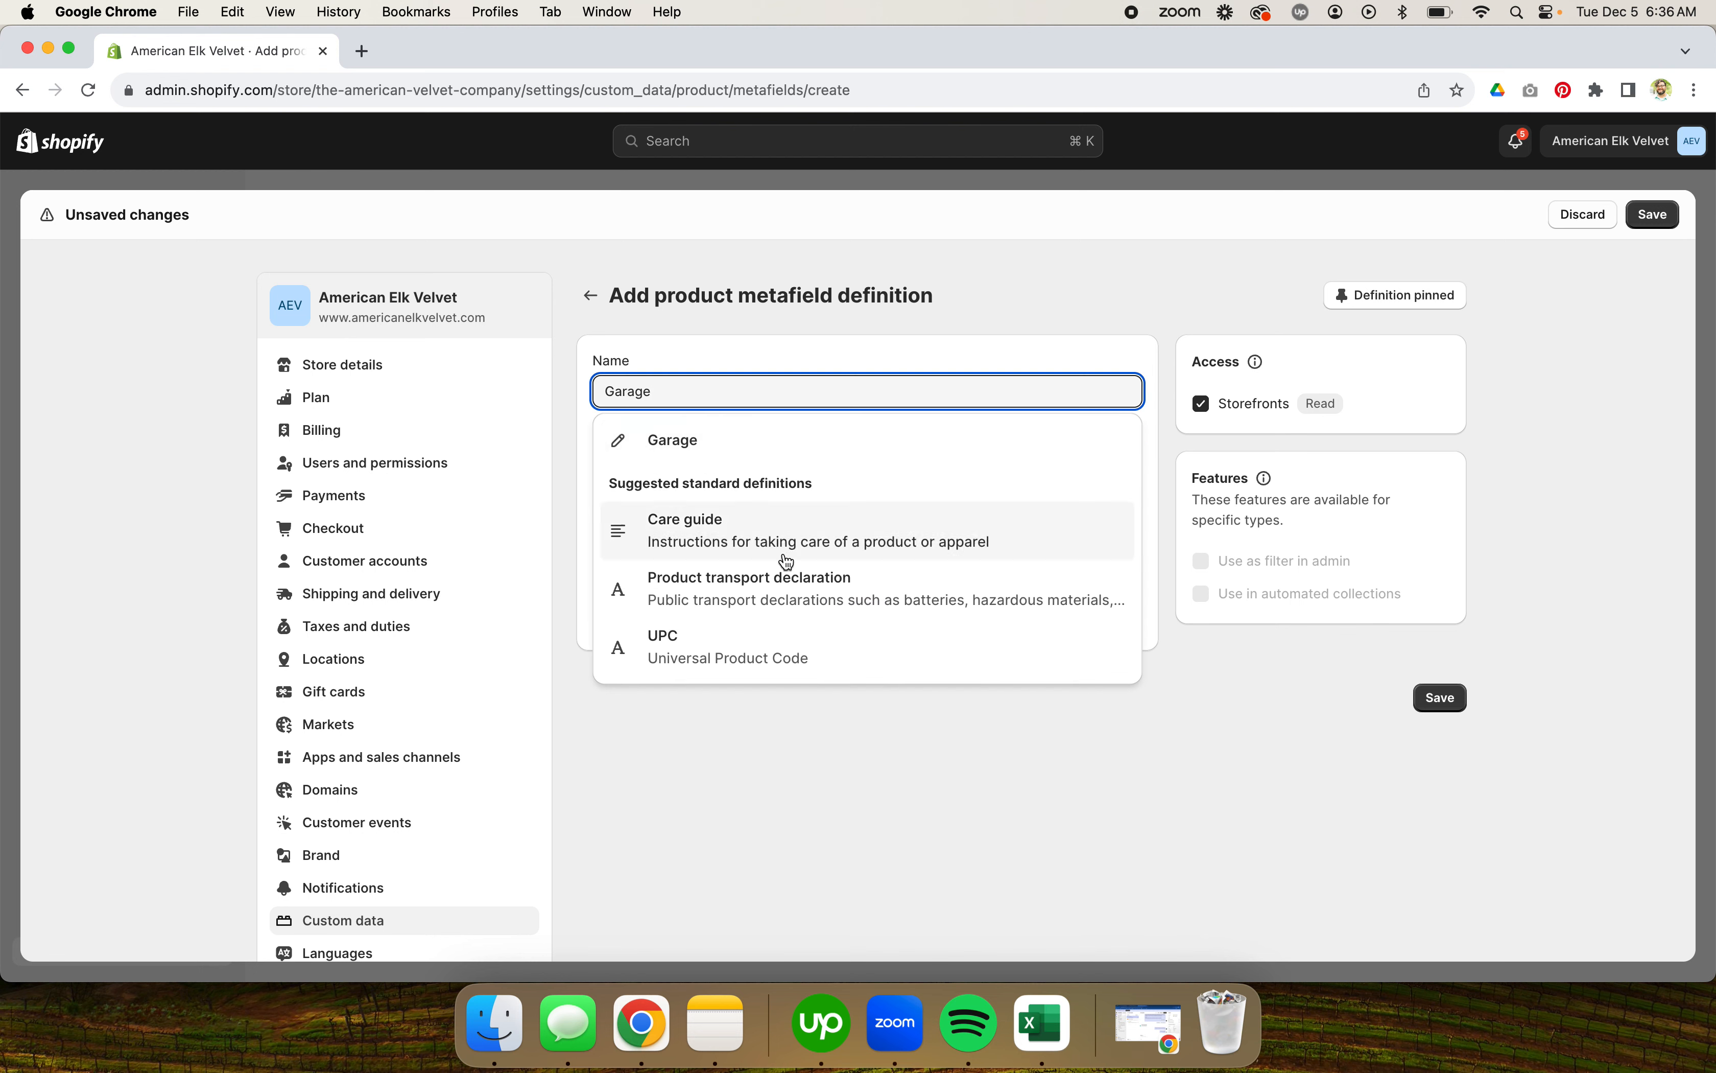
left_click(751, 730)
left_click(714, 462)
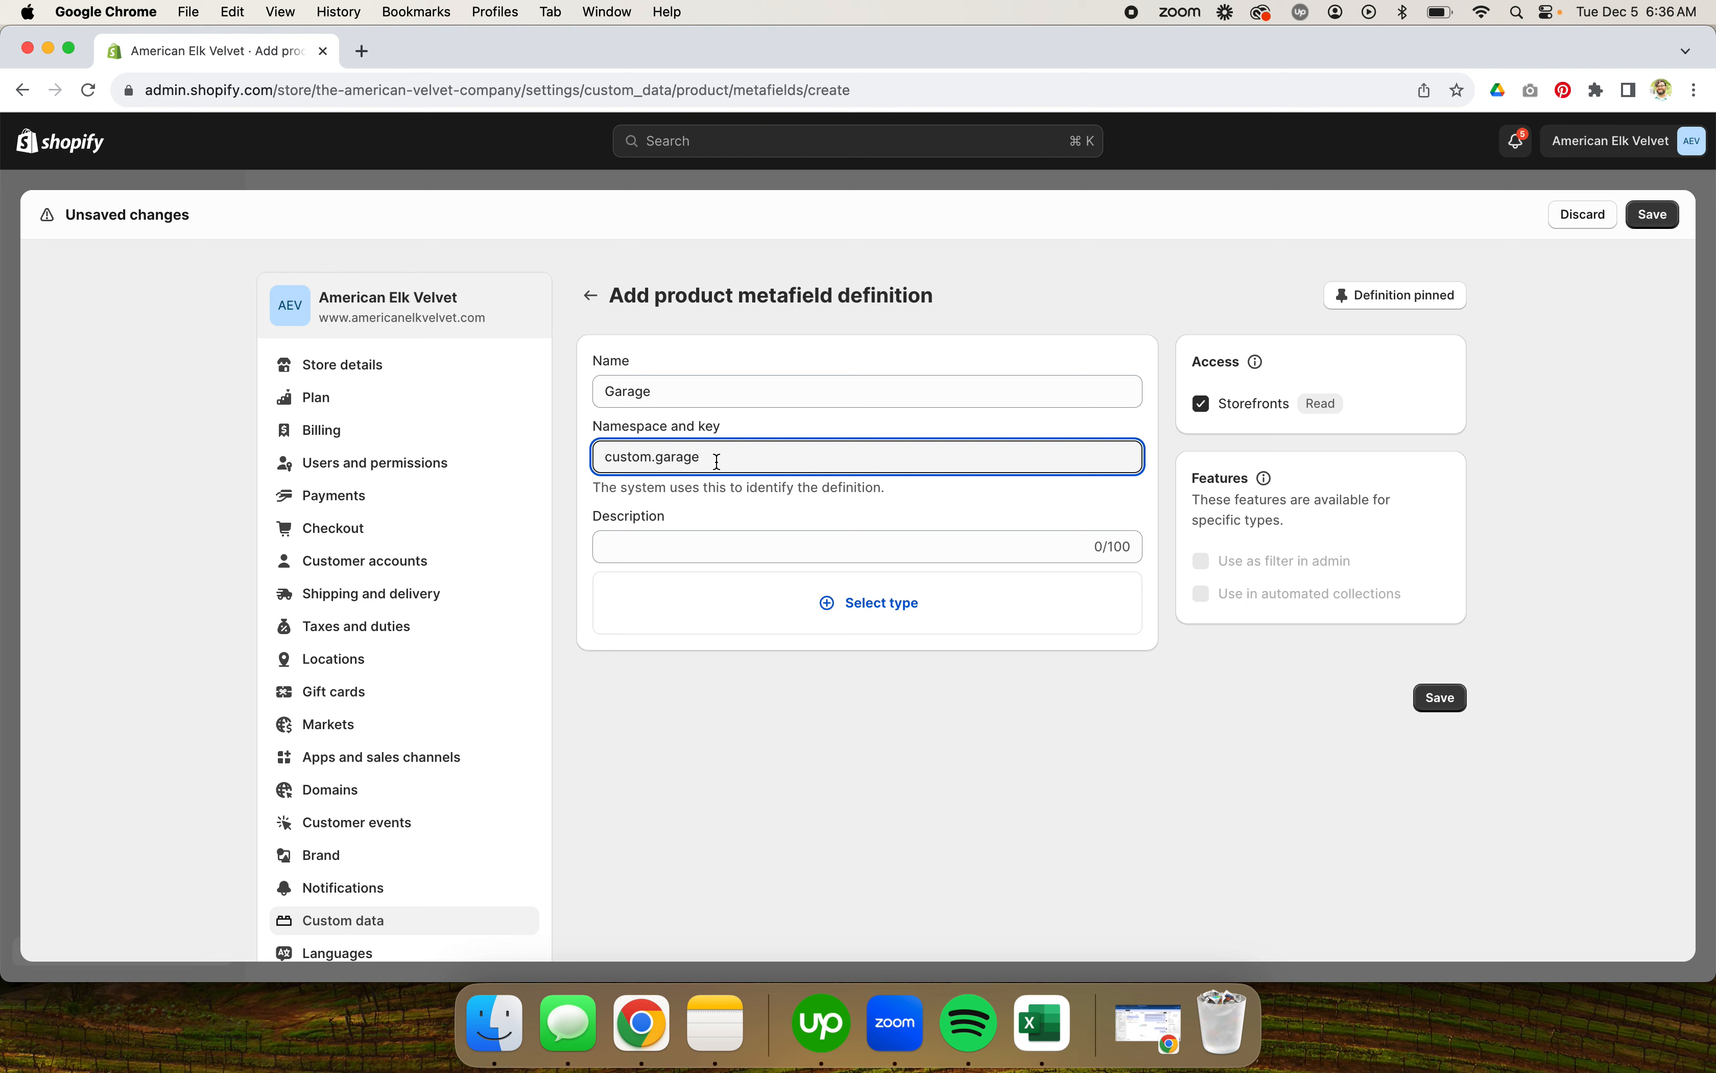
double_click(714, 461)
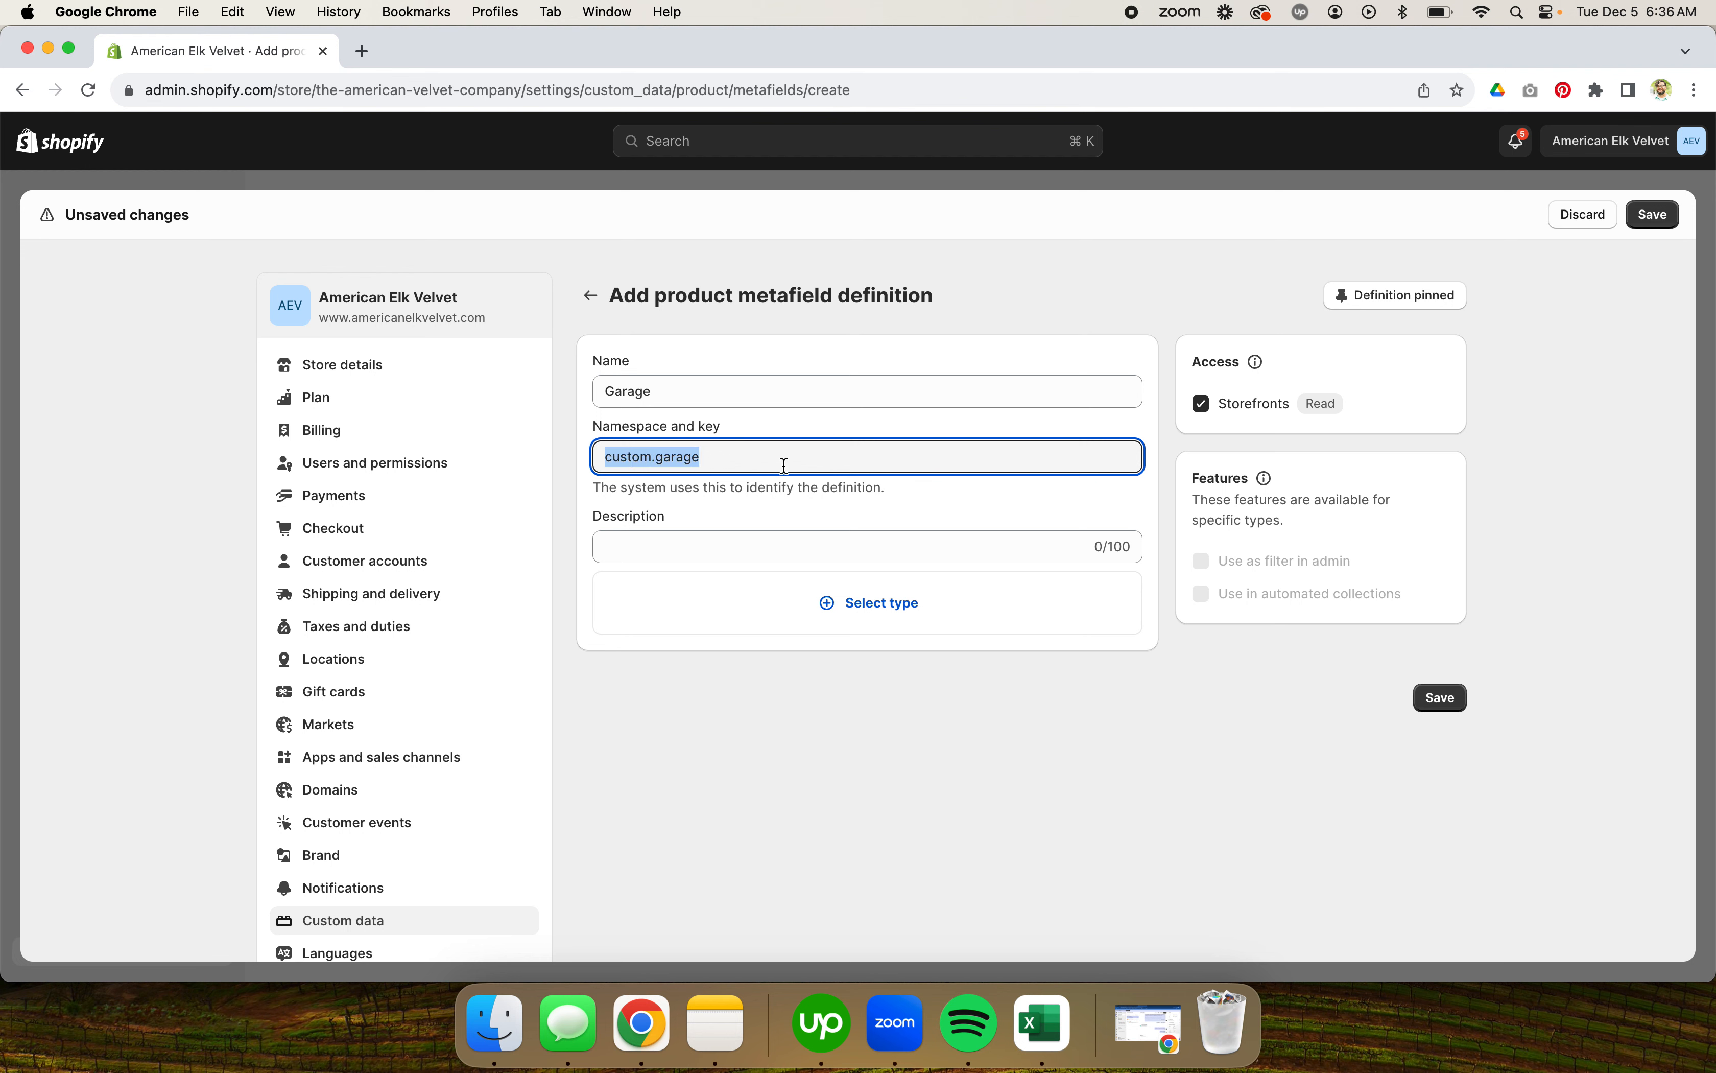
left_click(769, 385)
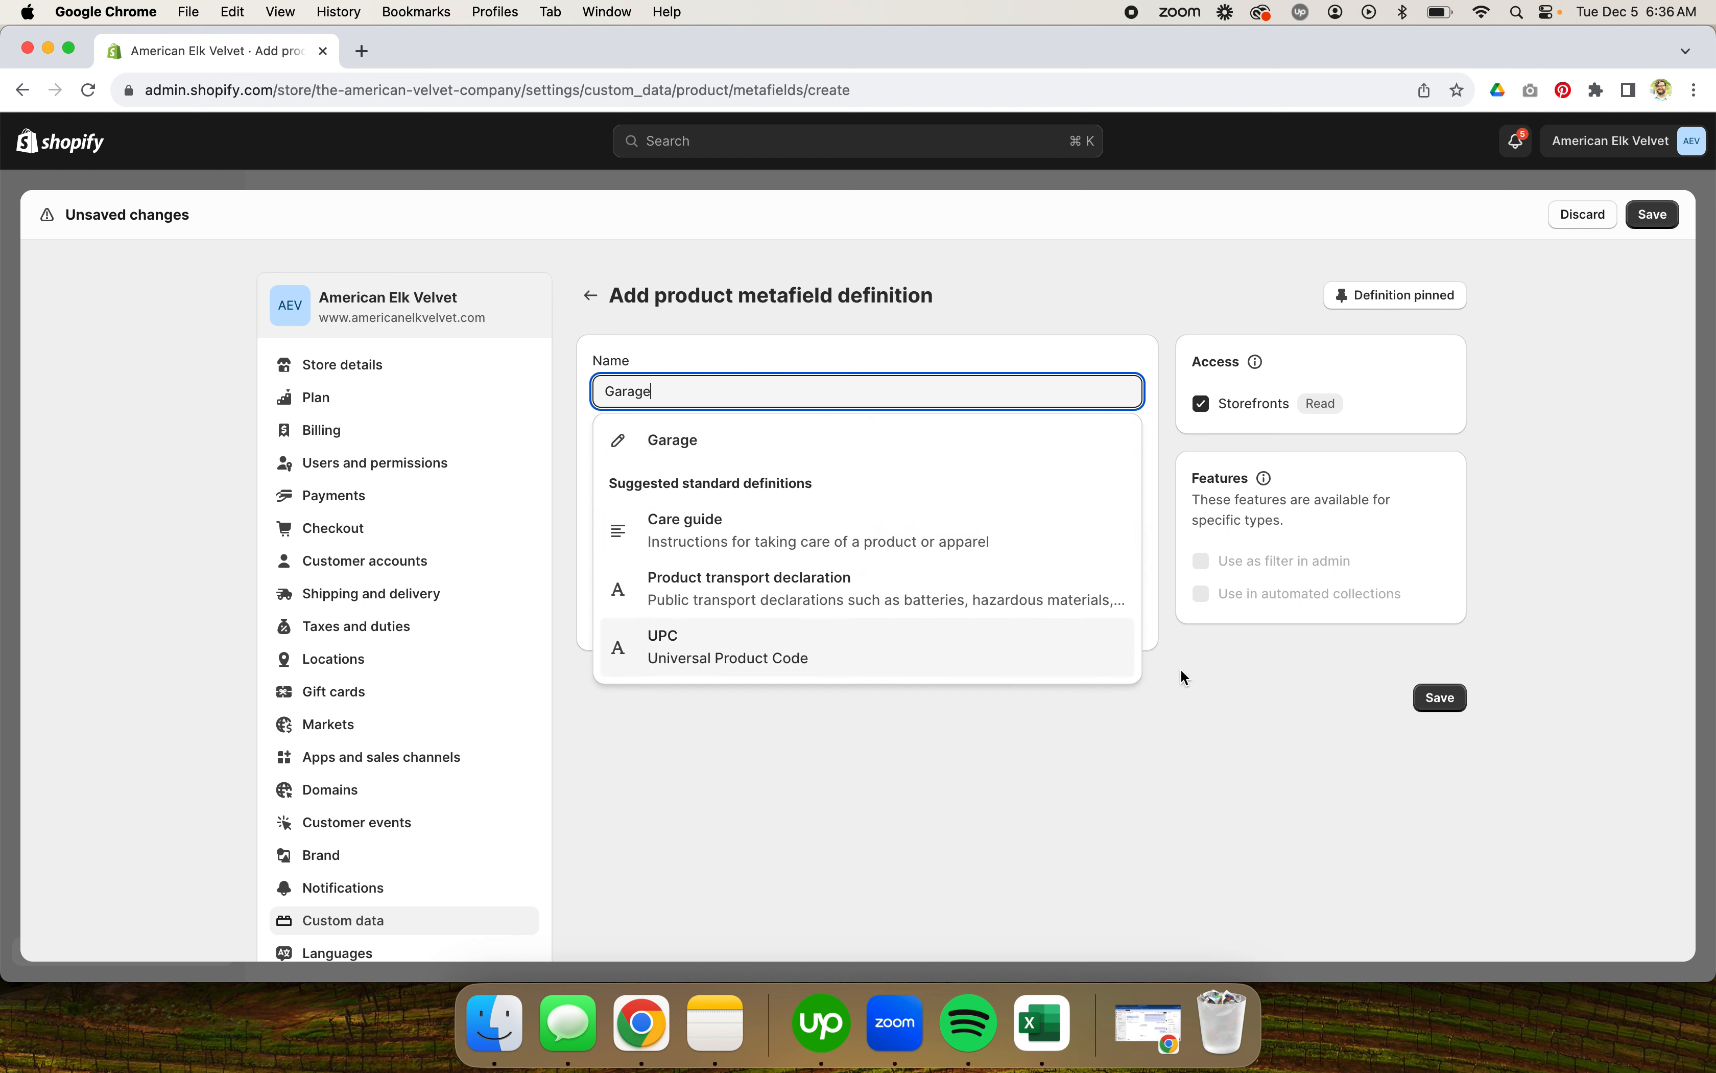
left_click(1207, 669)
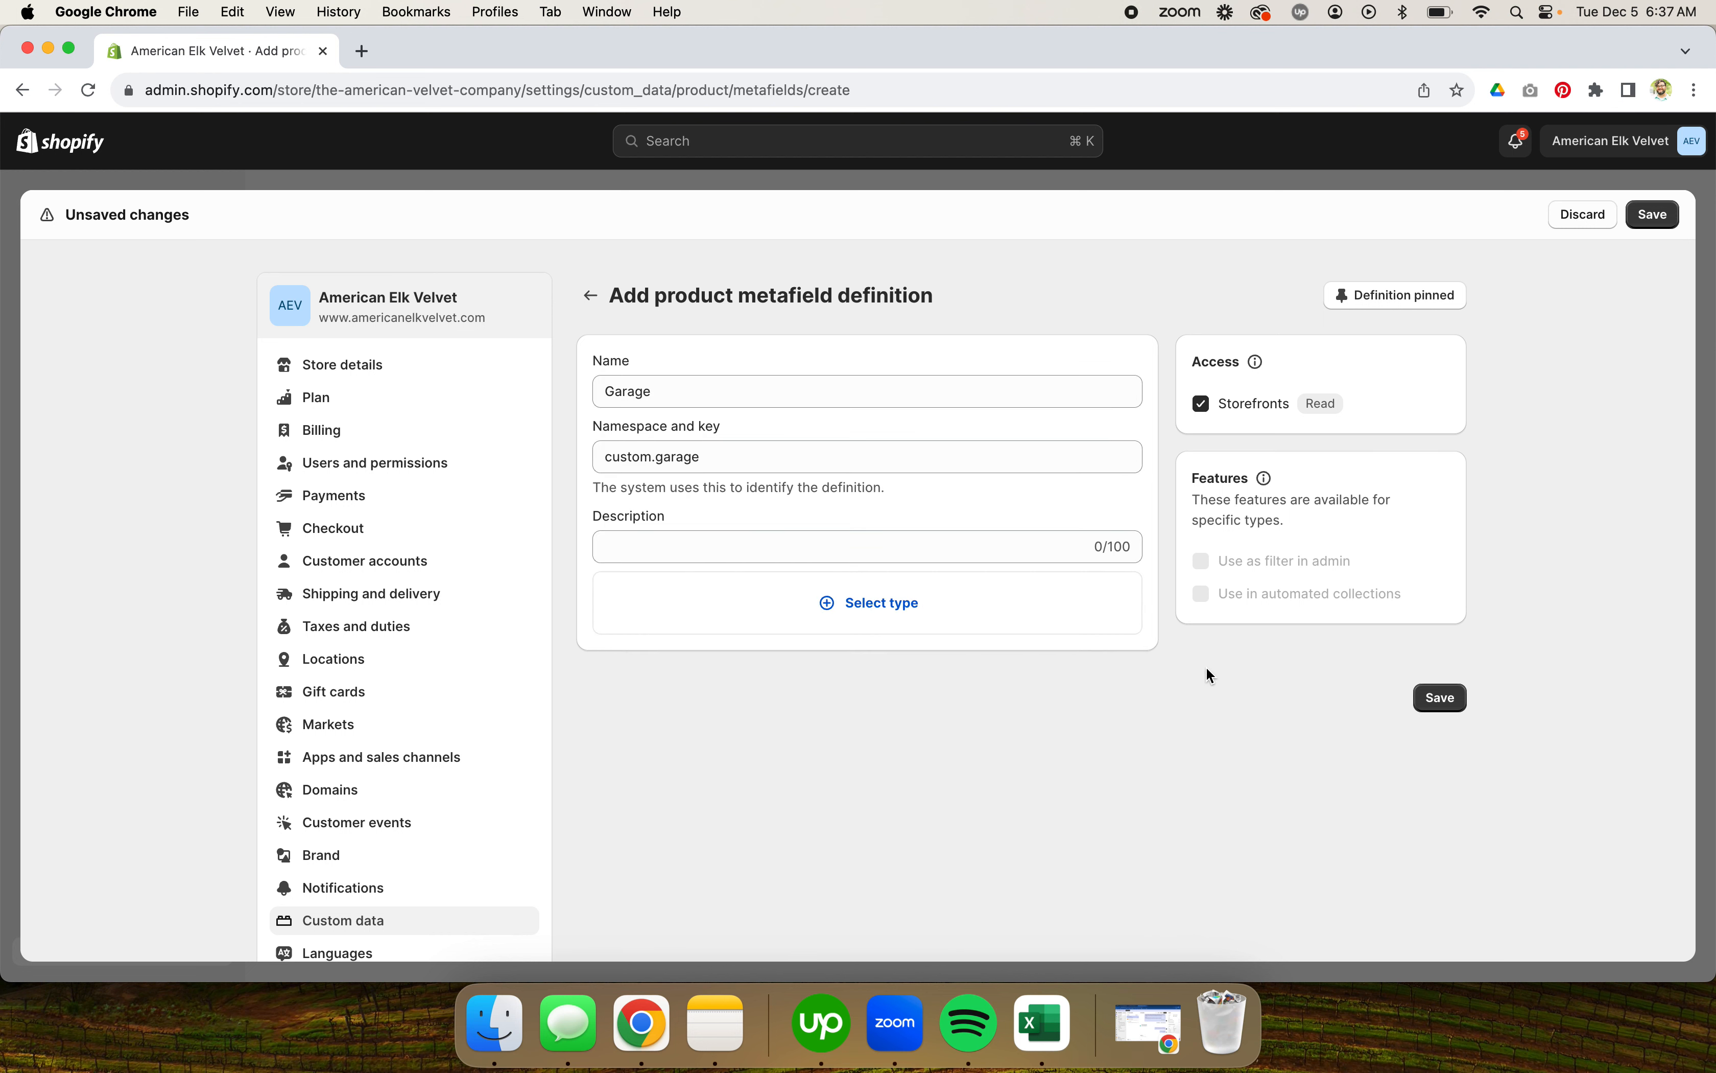
Step: Enter the description "Type the name of the garage." for the definition
left_click(974, 546)
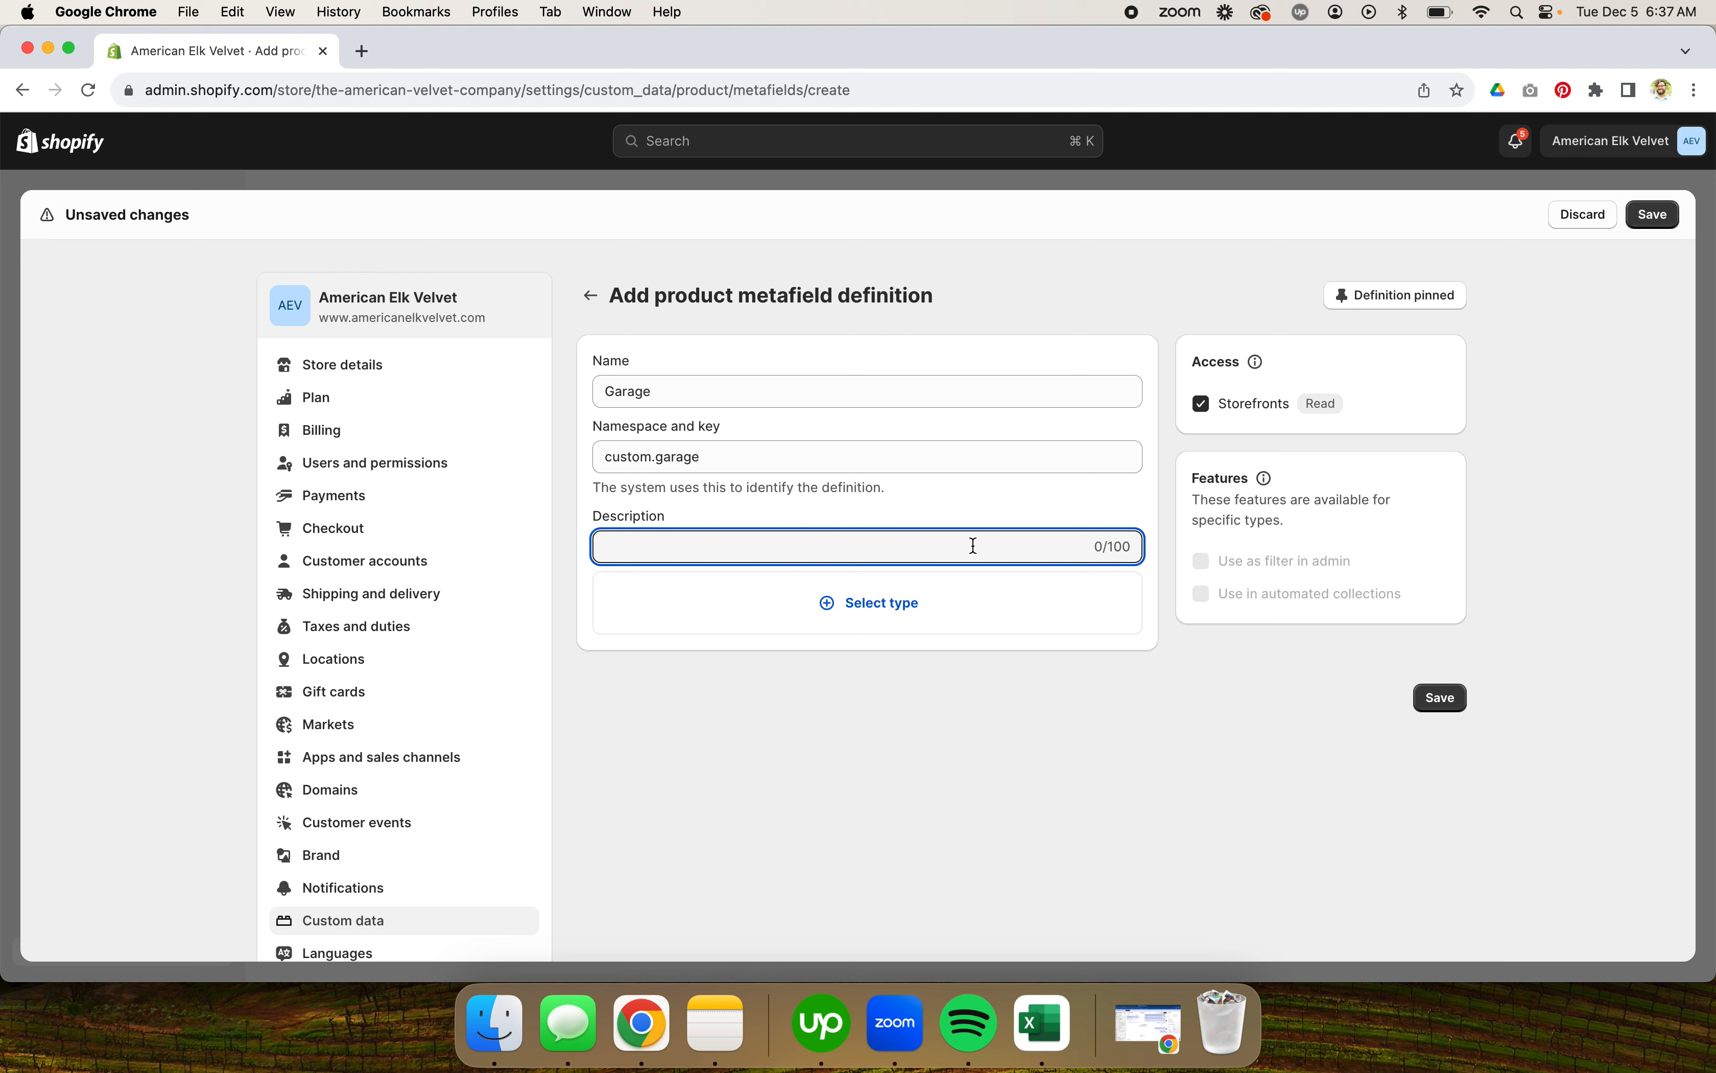
type("Type the name of the garage.")
double_click(606, 545)
left_click(851, 744)
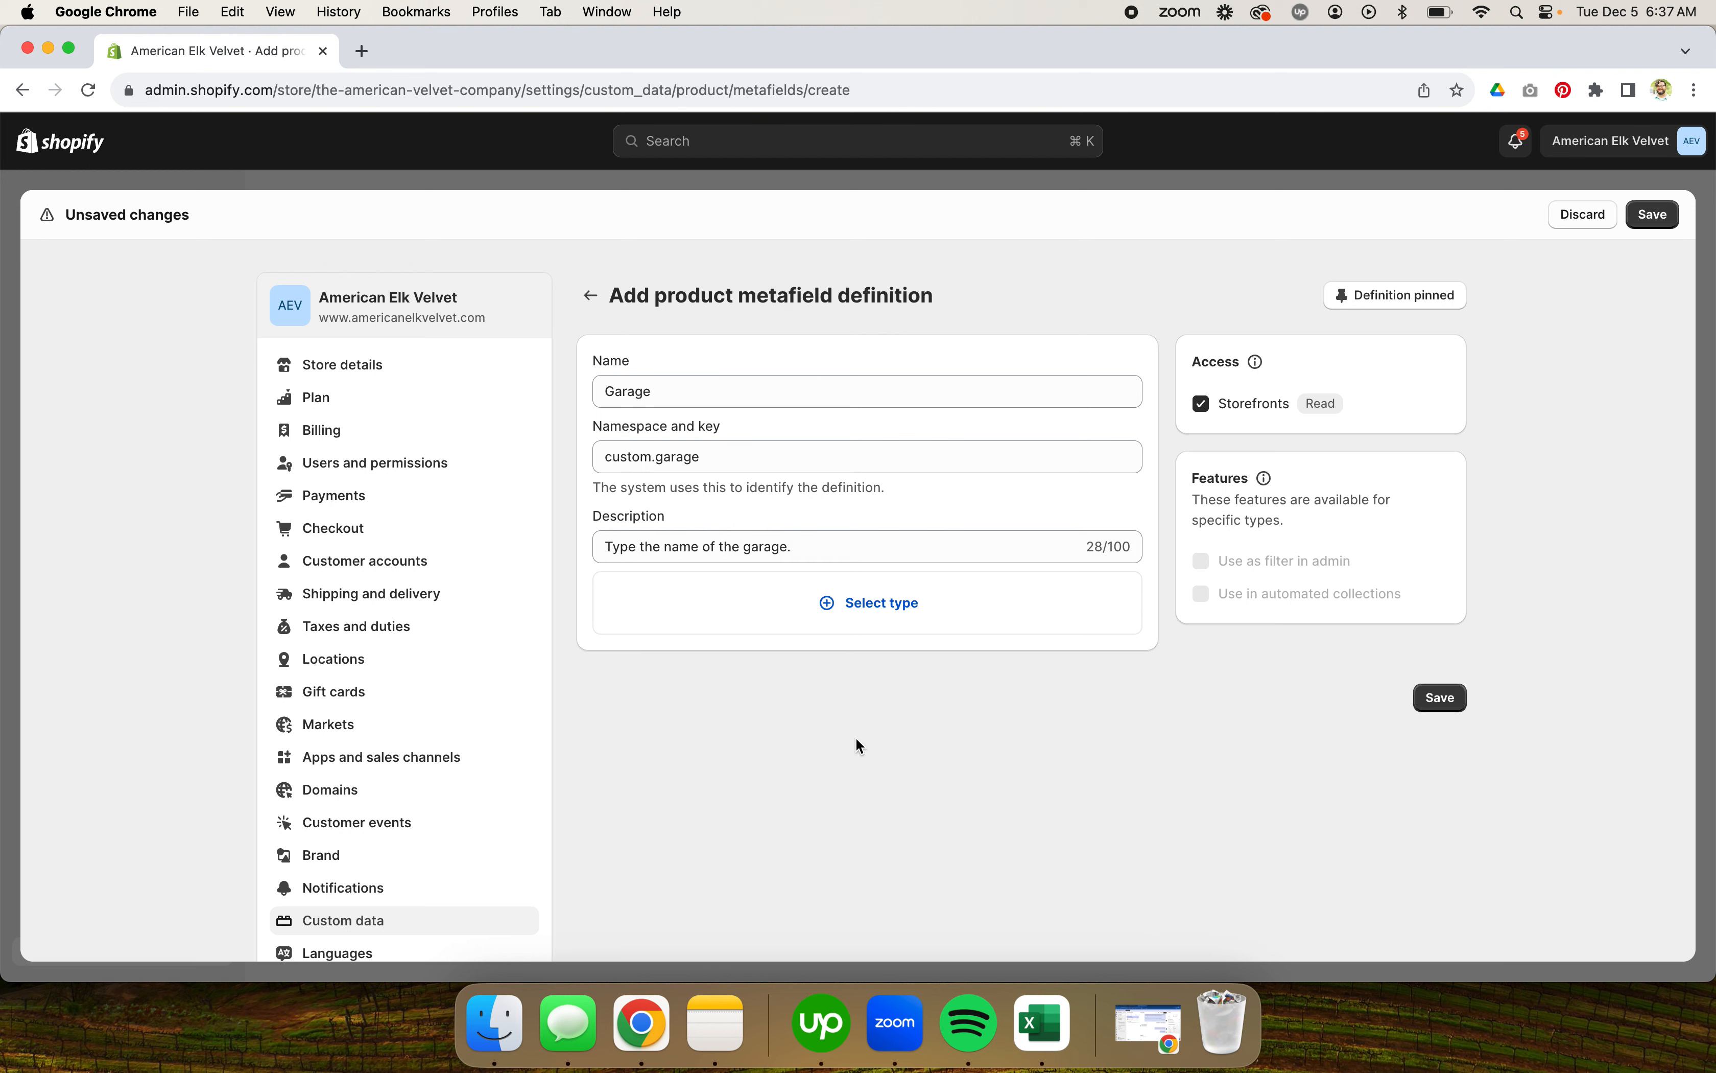
Step: Browse the list of available metafield types without choosing one
left_click(886, 609)
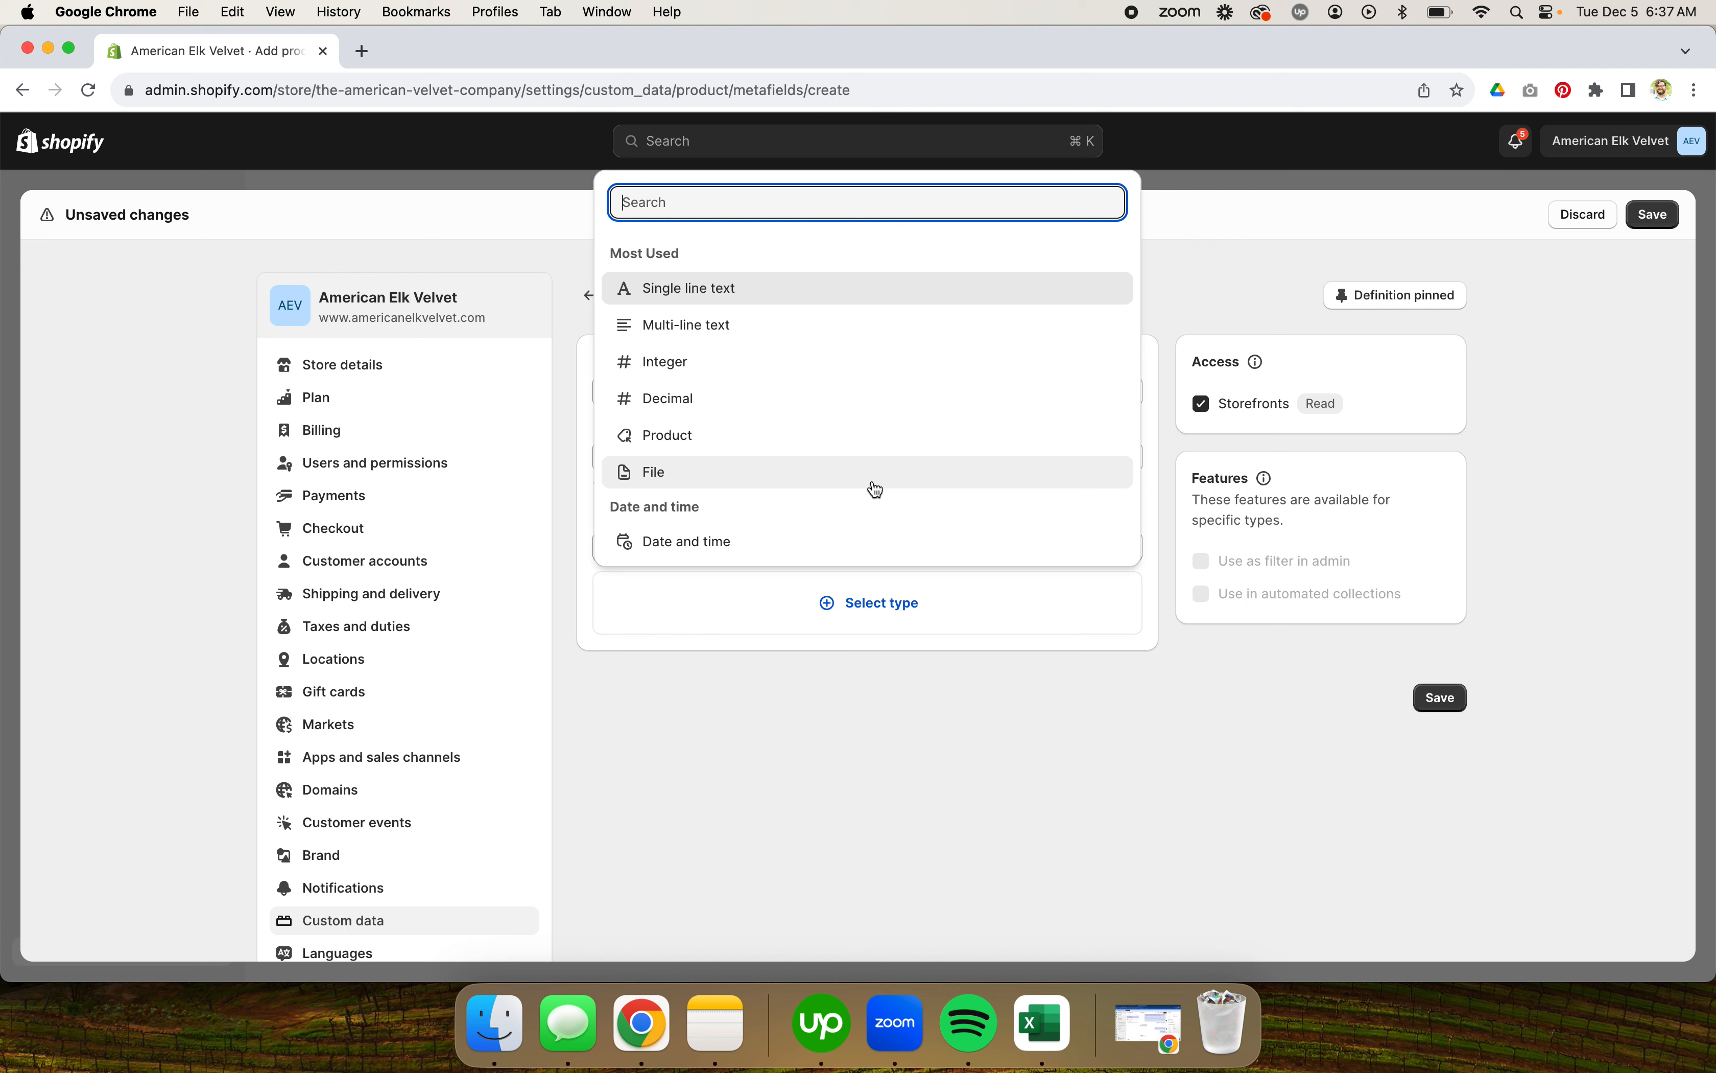
scroll(877, 489, "down", 8)
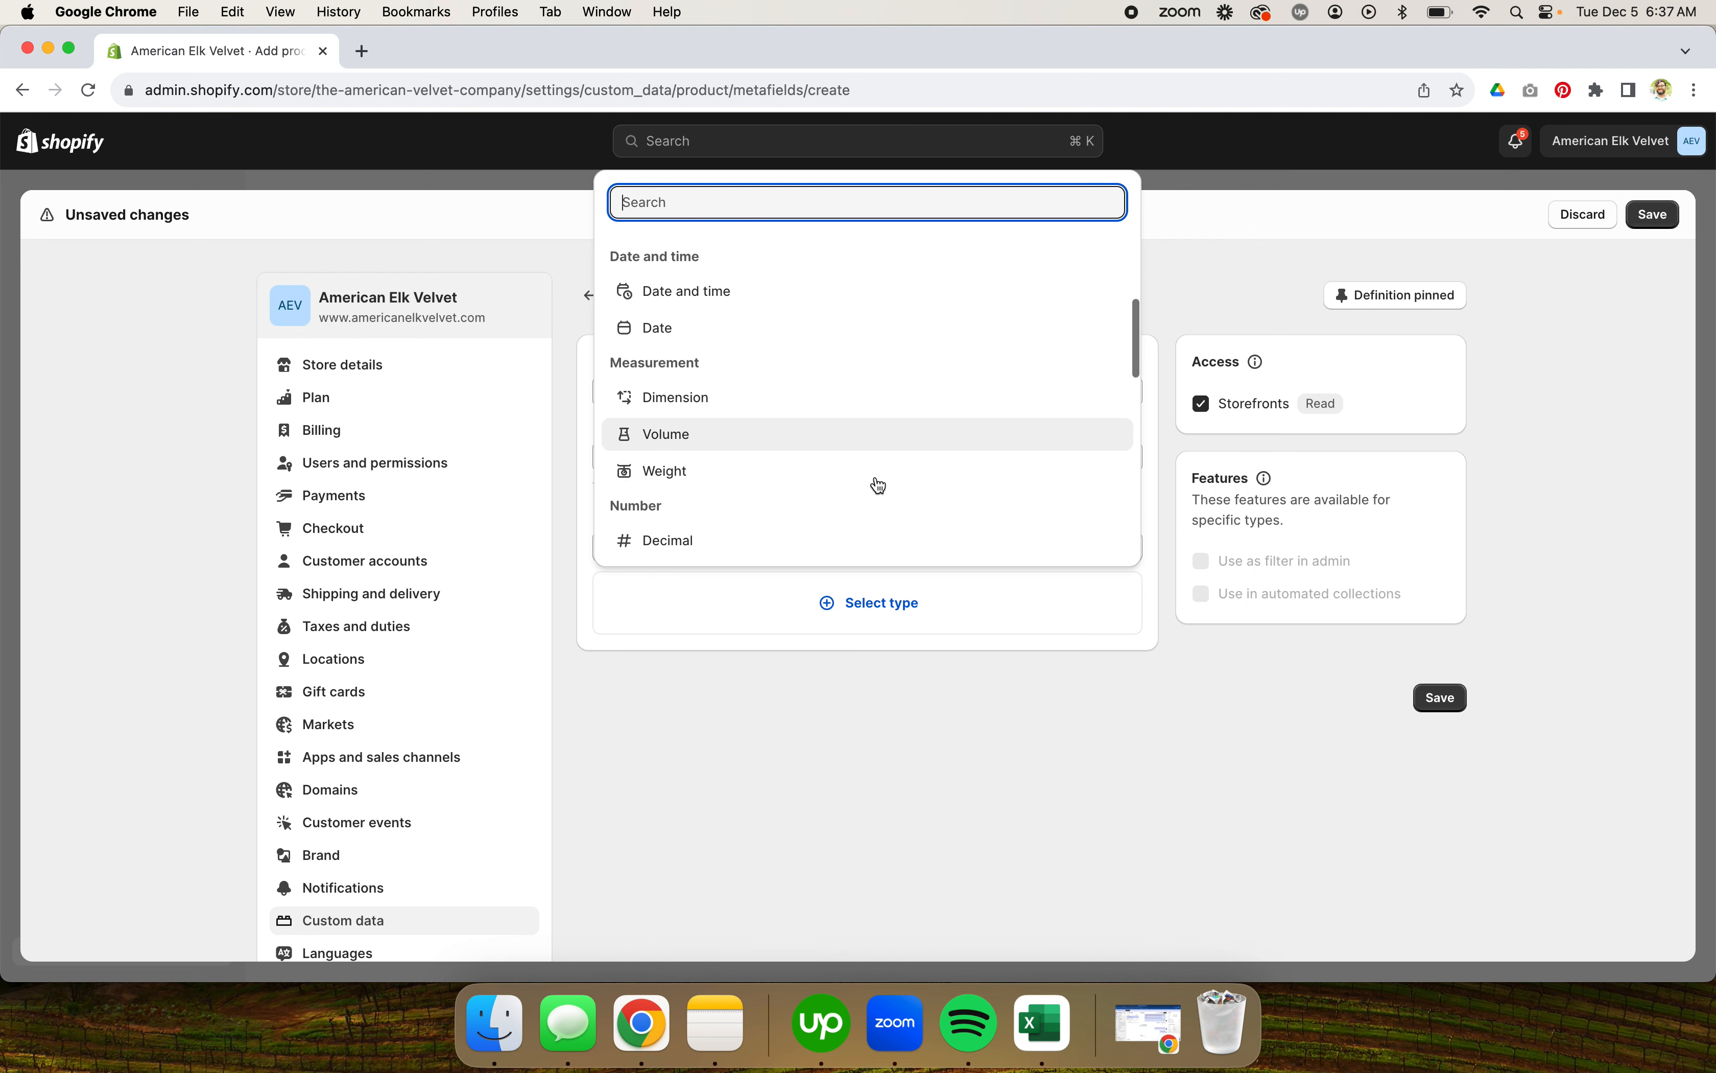
scroll(880, 485, "down", 4)
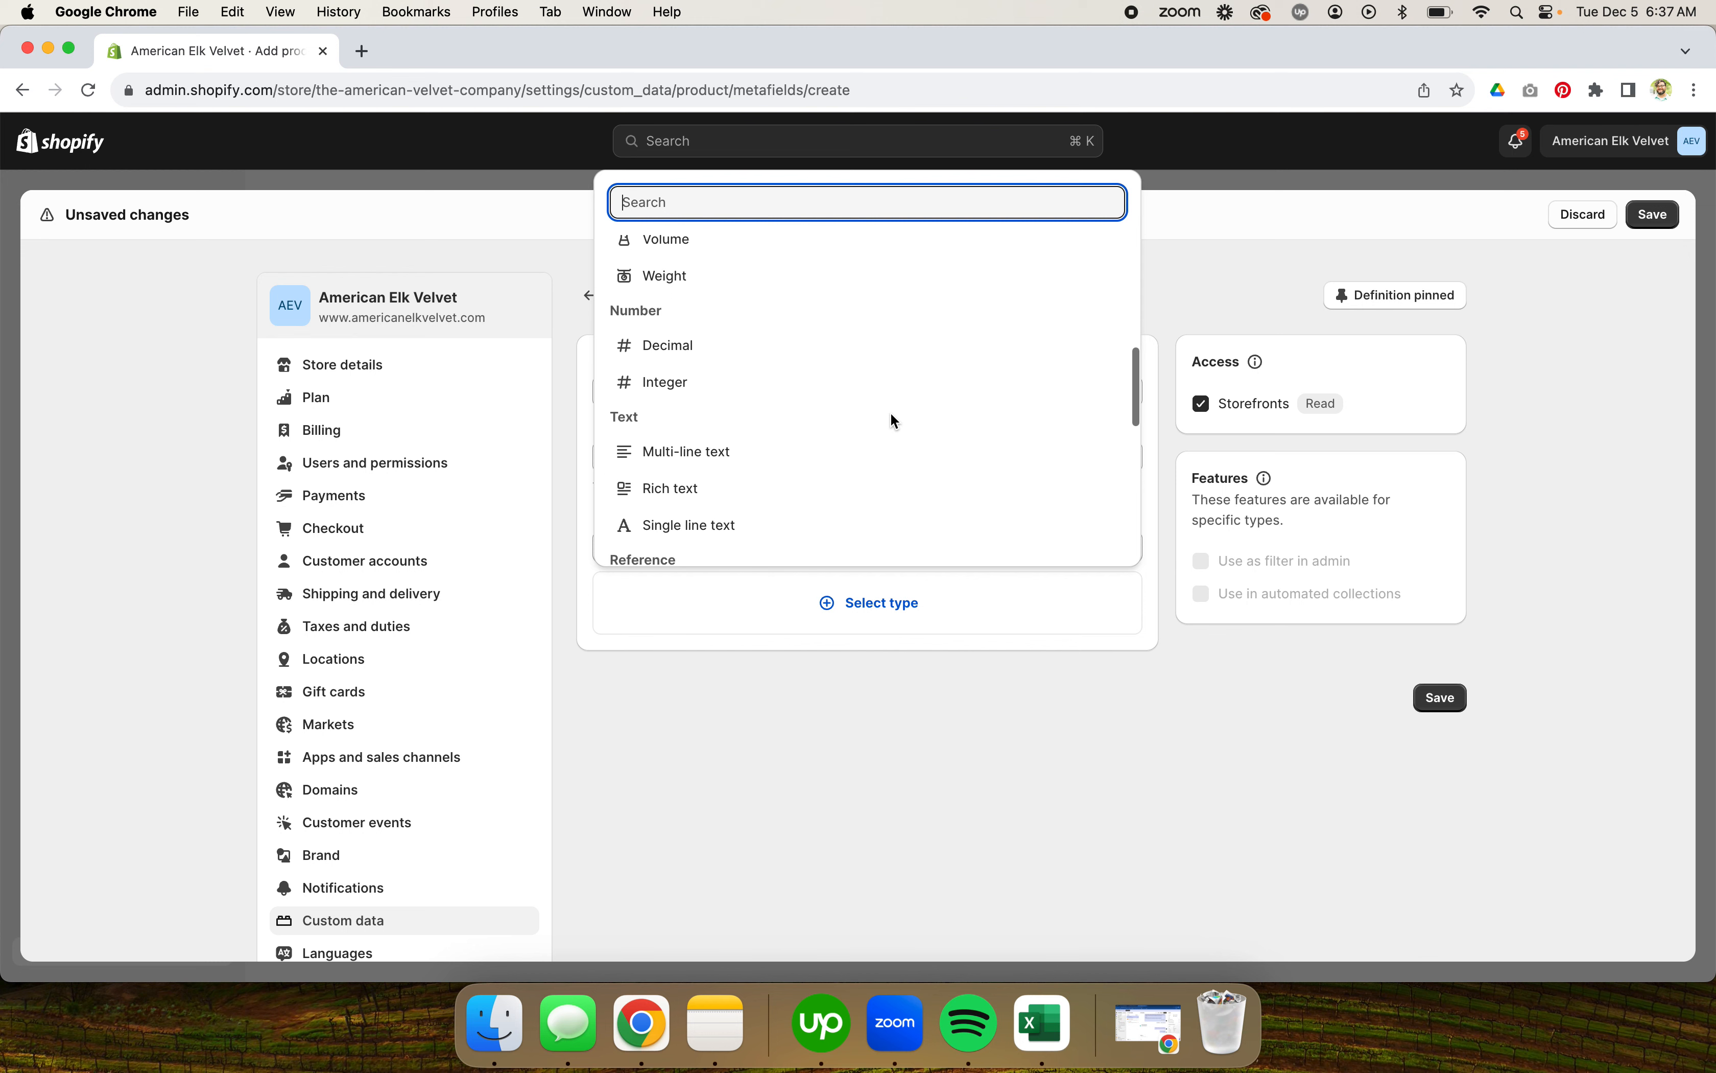
scroll(893, 411, "down", 5)
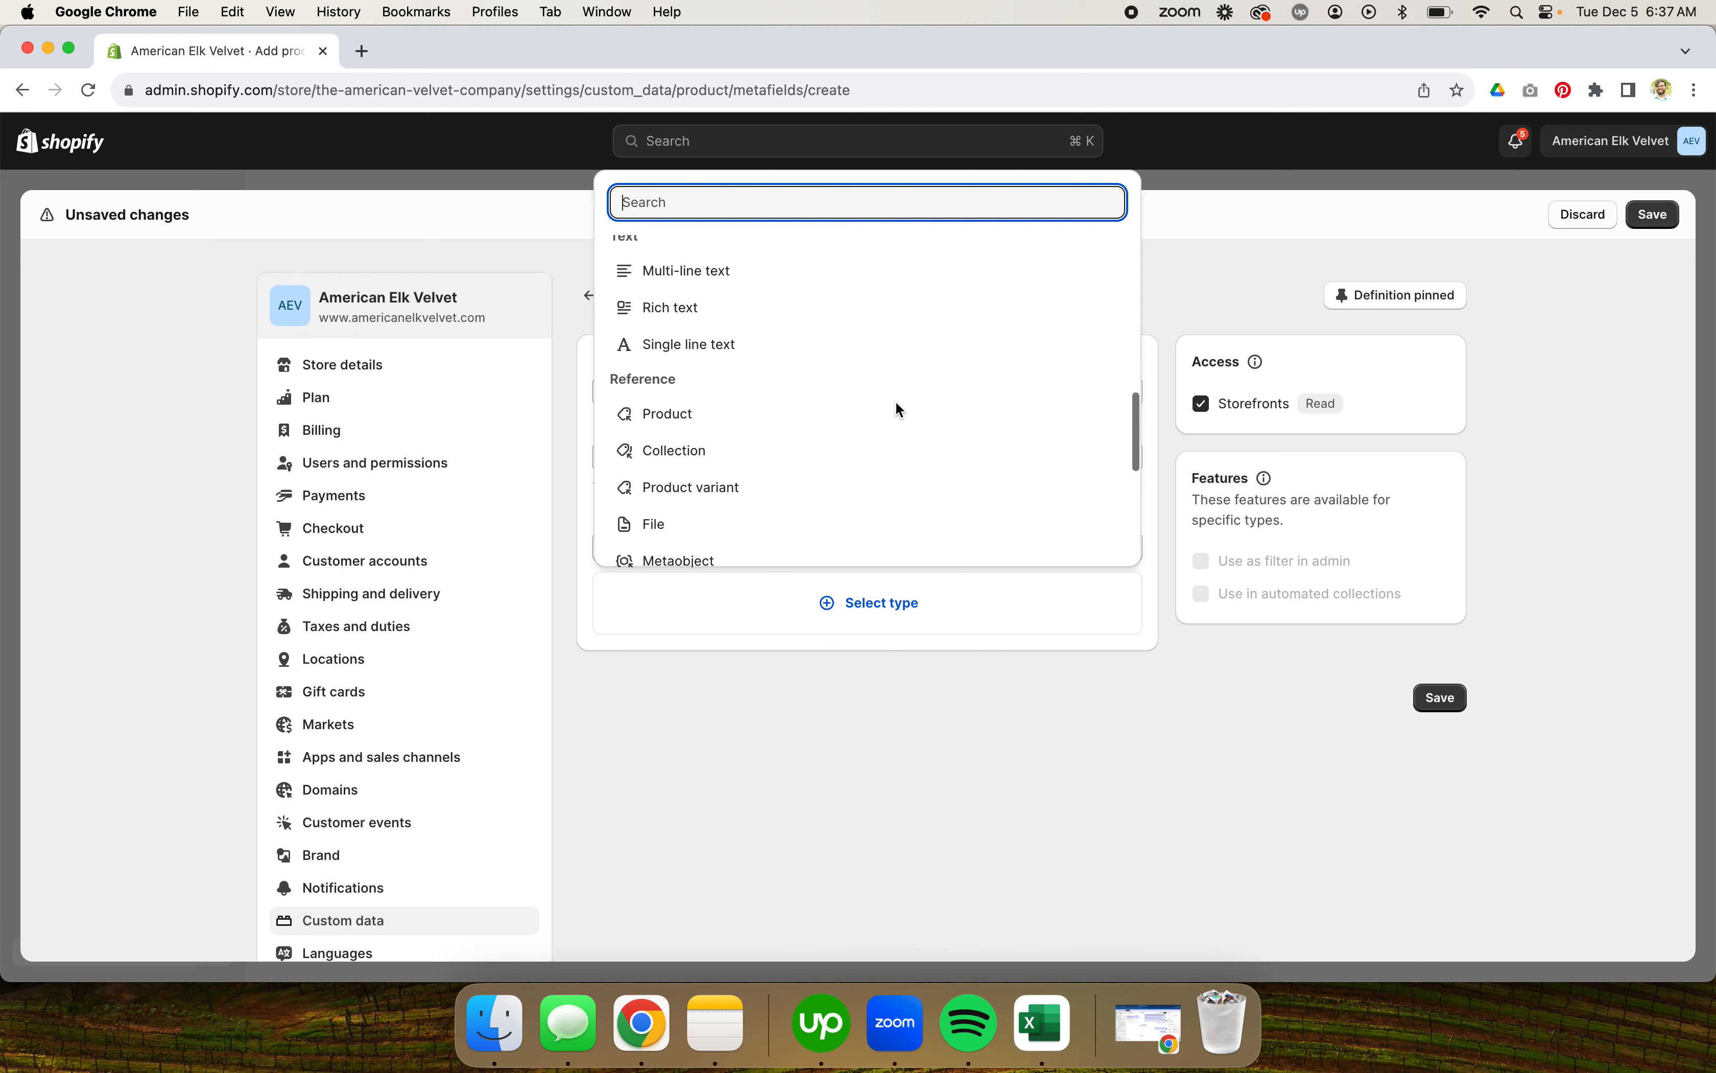
scroll(896, 404, "down", 3)
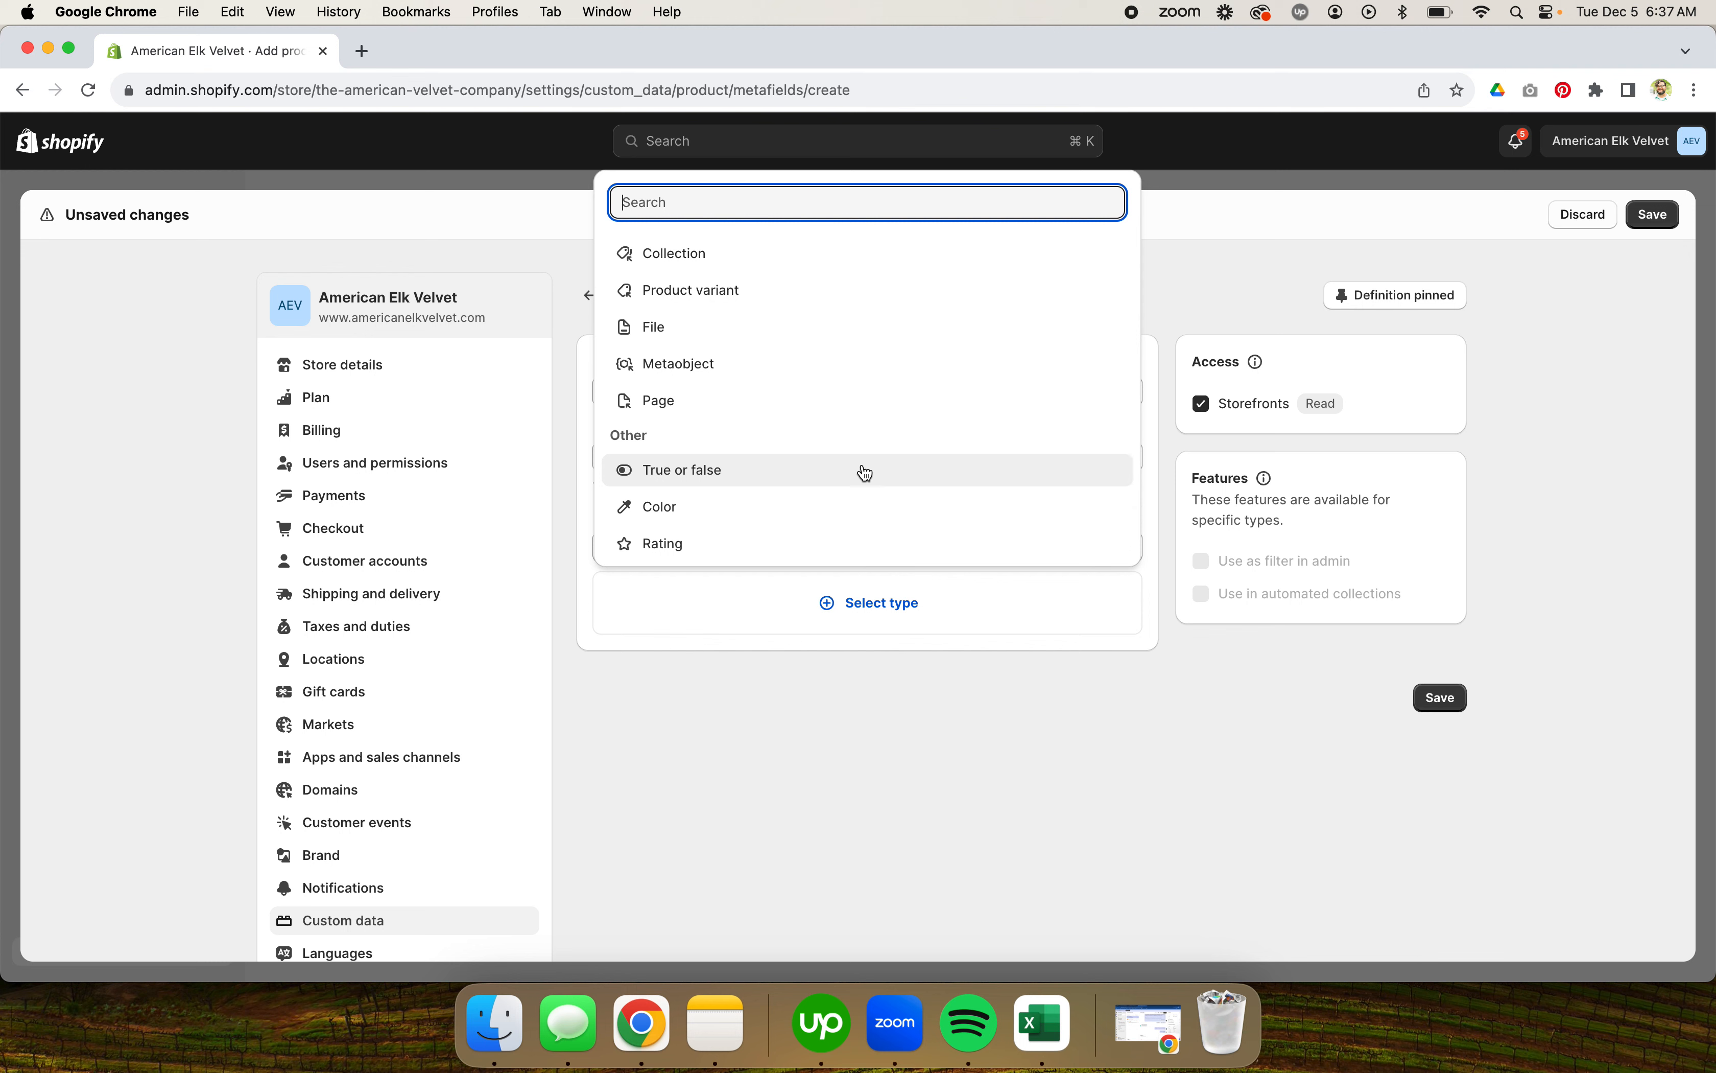
scroll(862, 471, "up", 2)
scroll(809, 429, "down", 6)
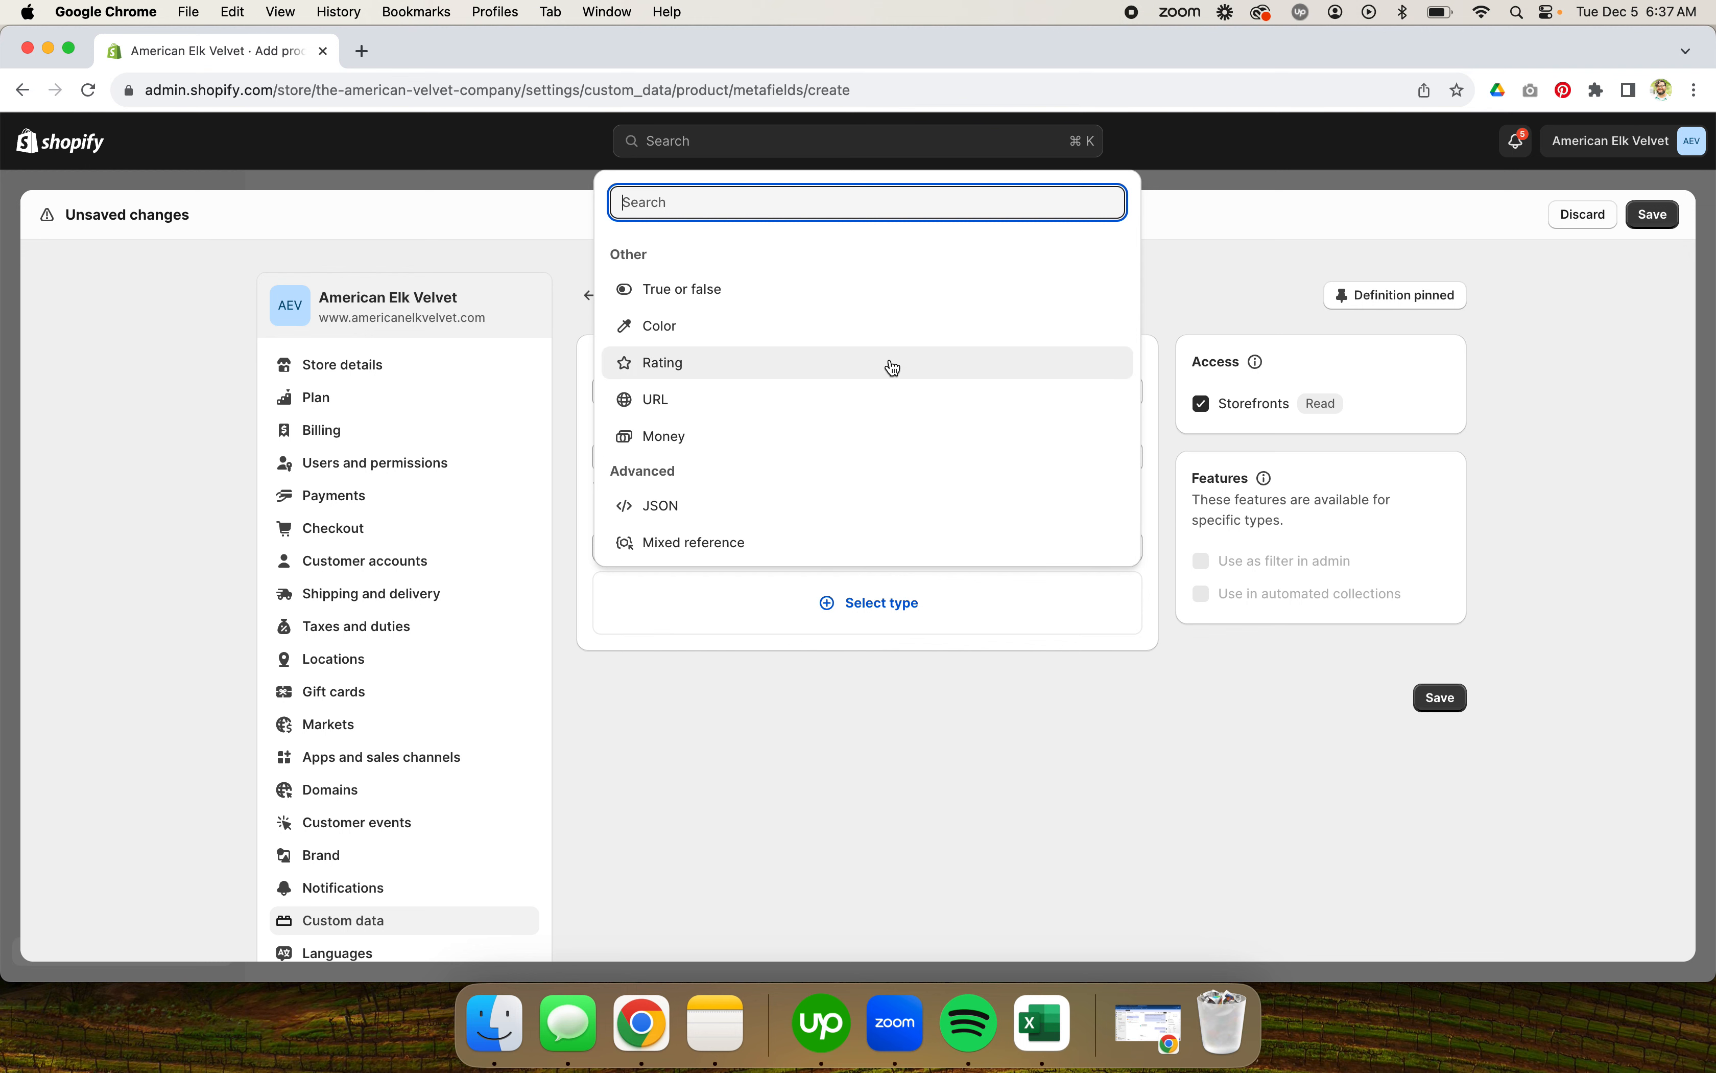
scroll(895, 366, "up", 4)
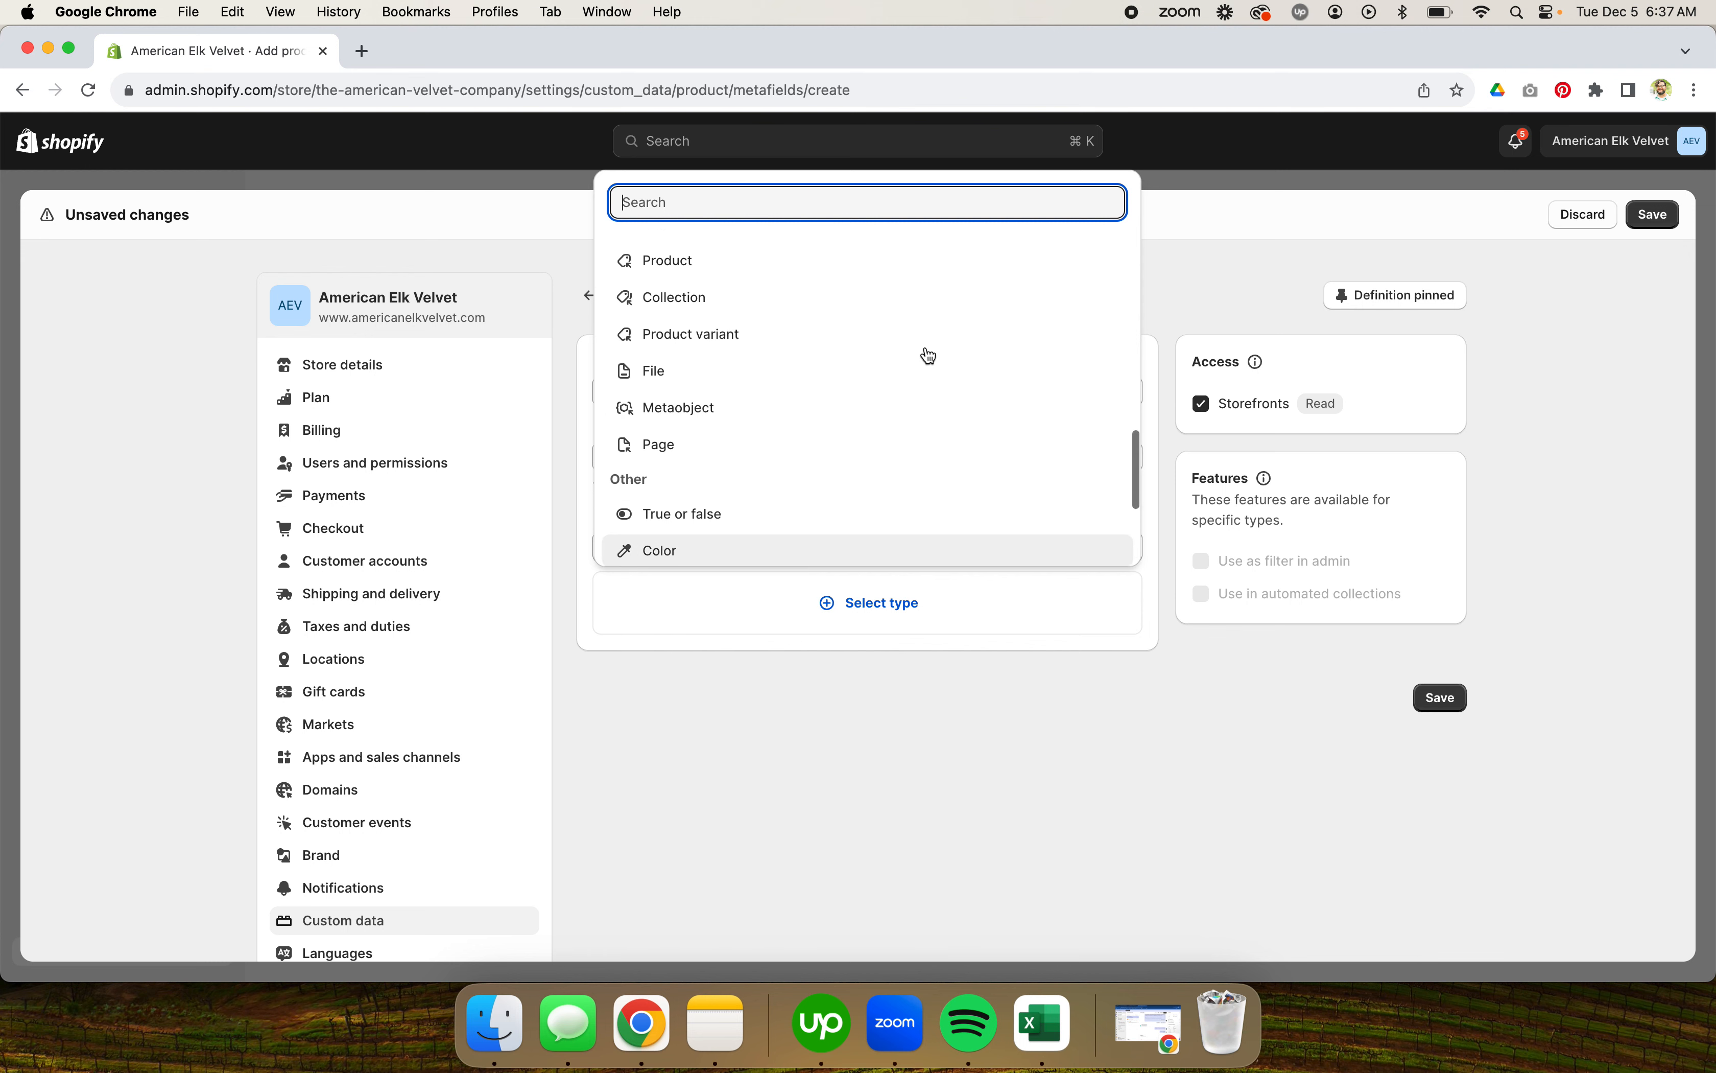
scroll(929, 355, "up", 5)
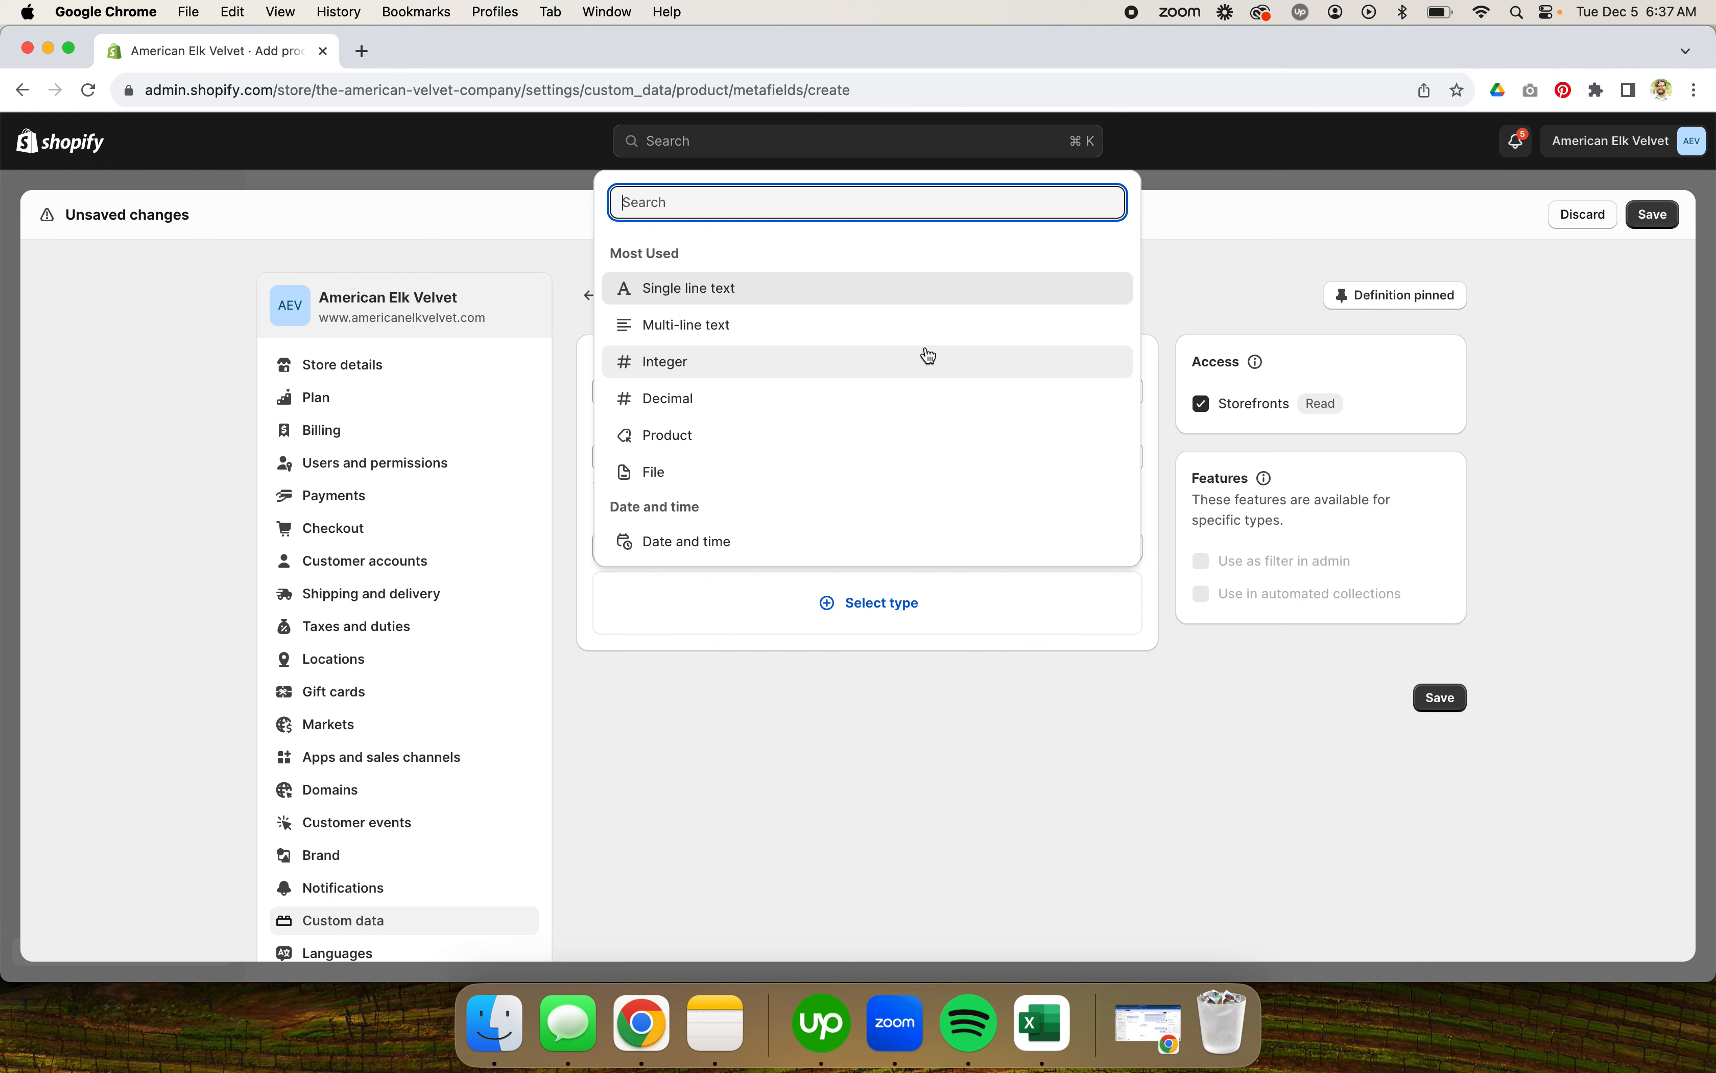
scroll(929, 355, "down", 8)
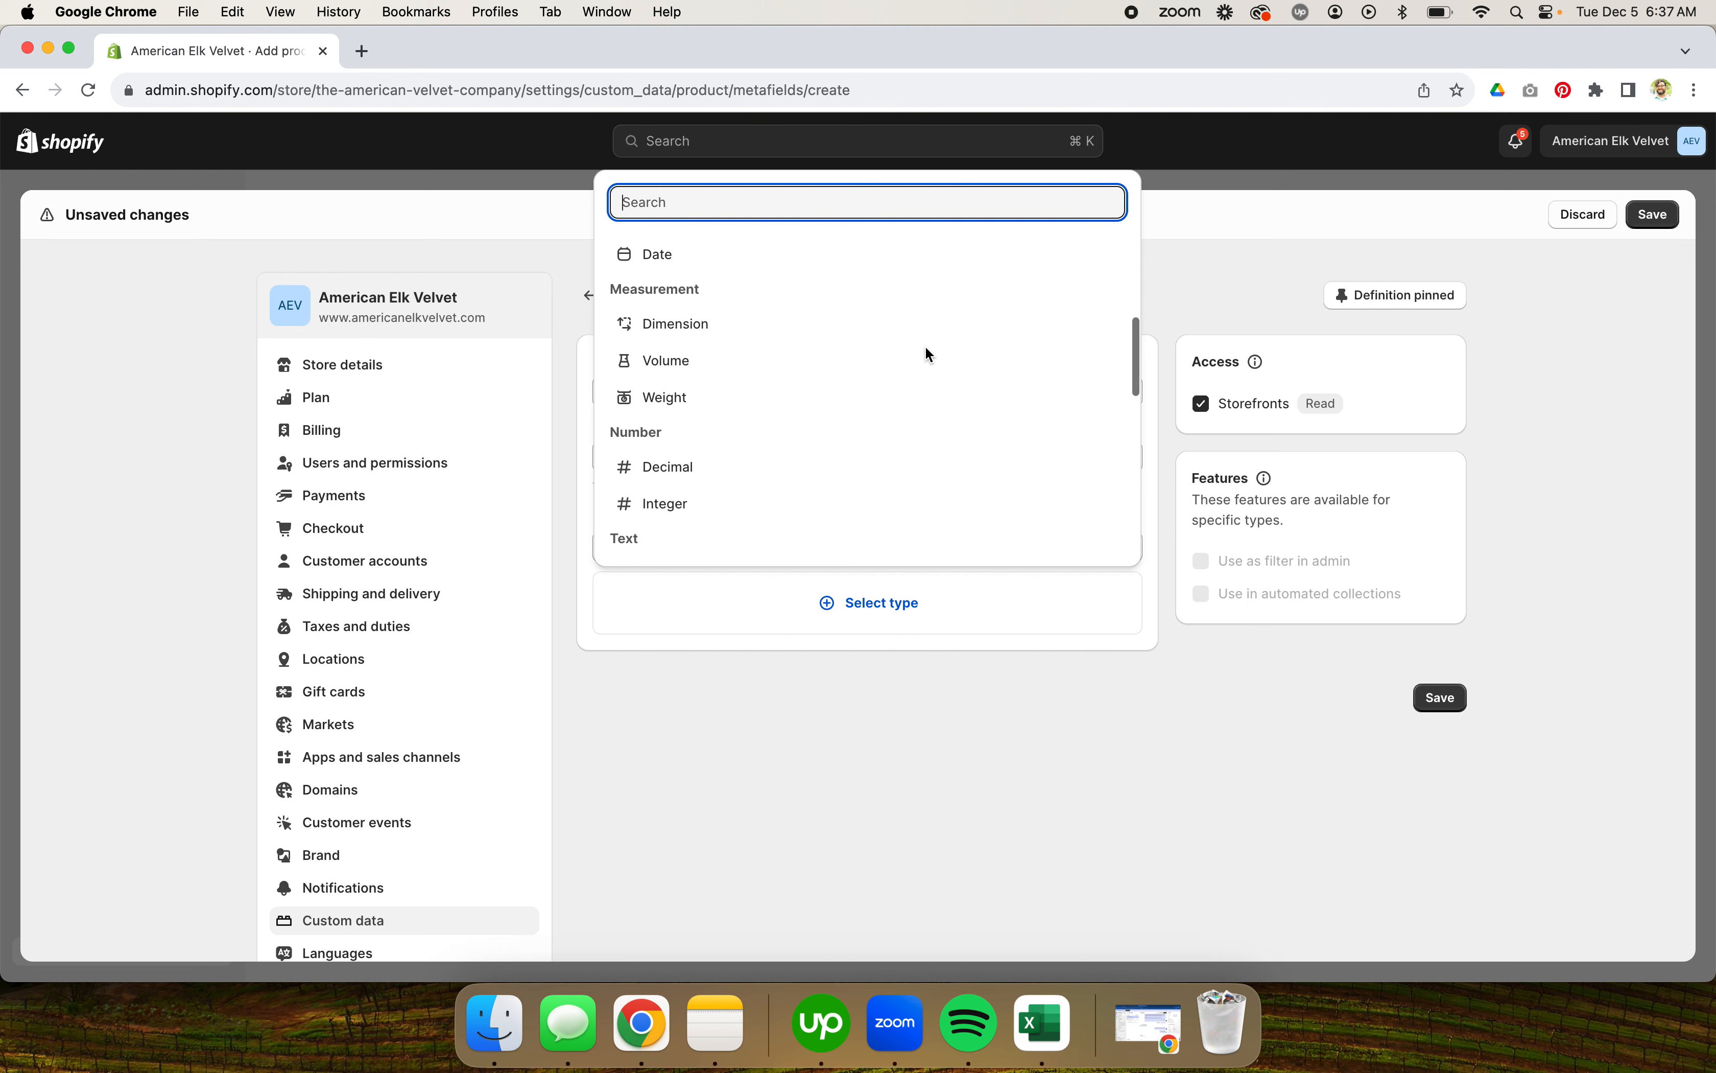
scroll(929, 355, "down", 5)
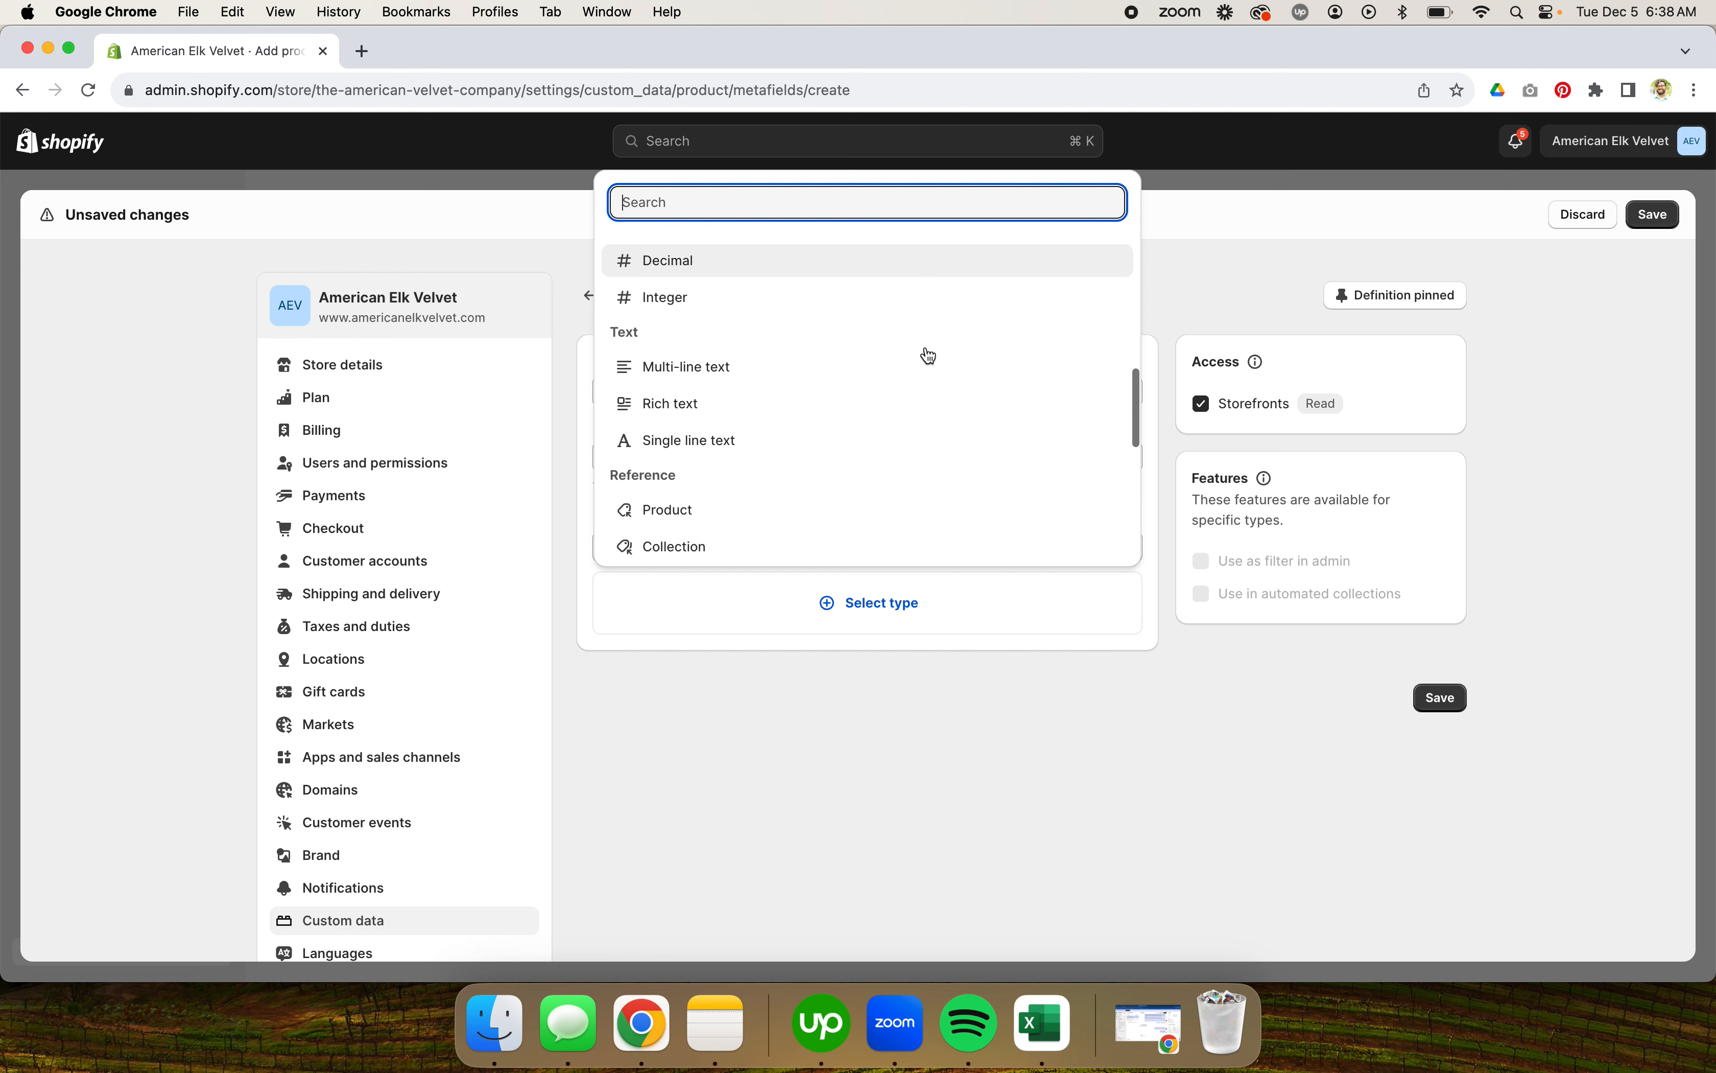
scroll(929, 355, "down", 5)
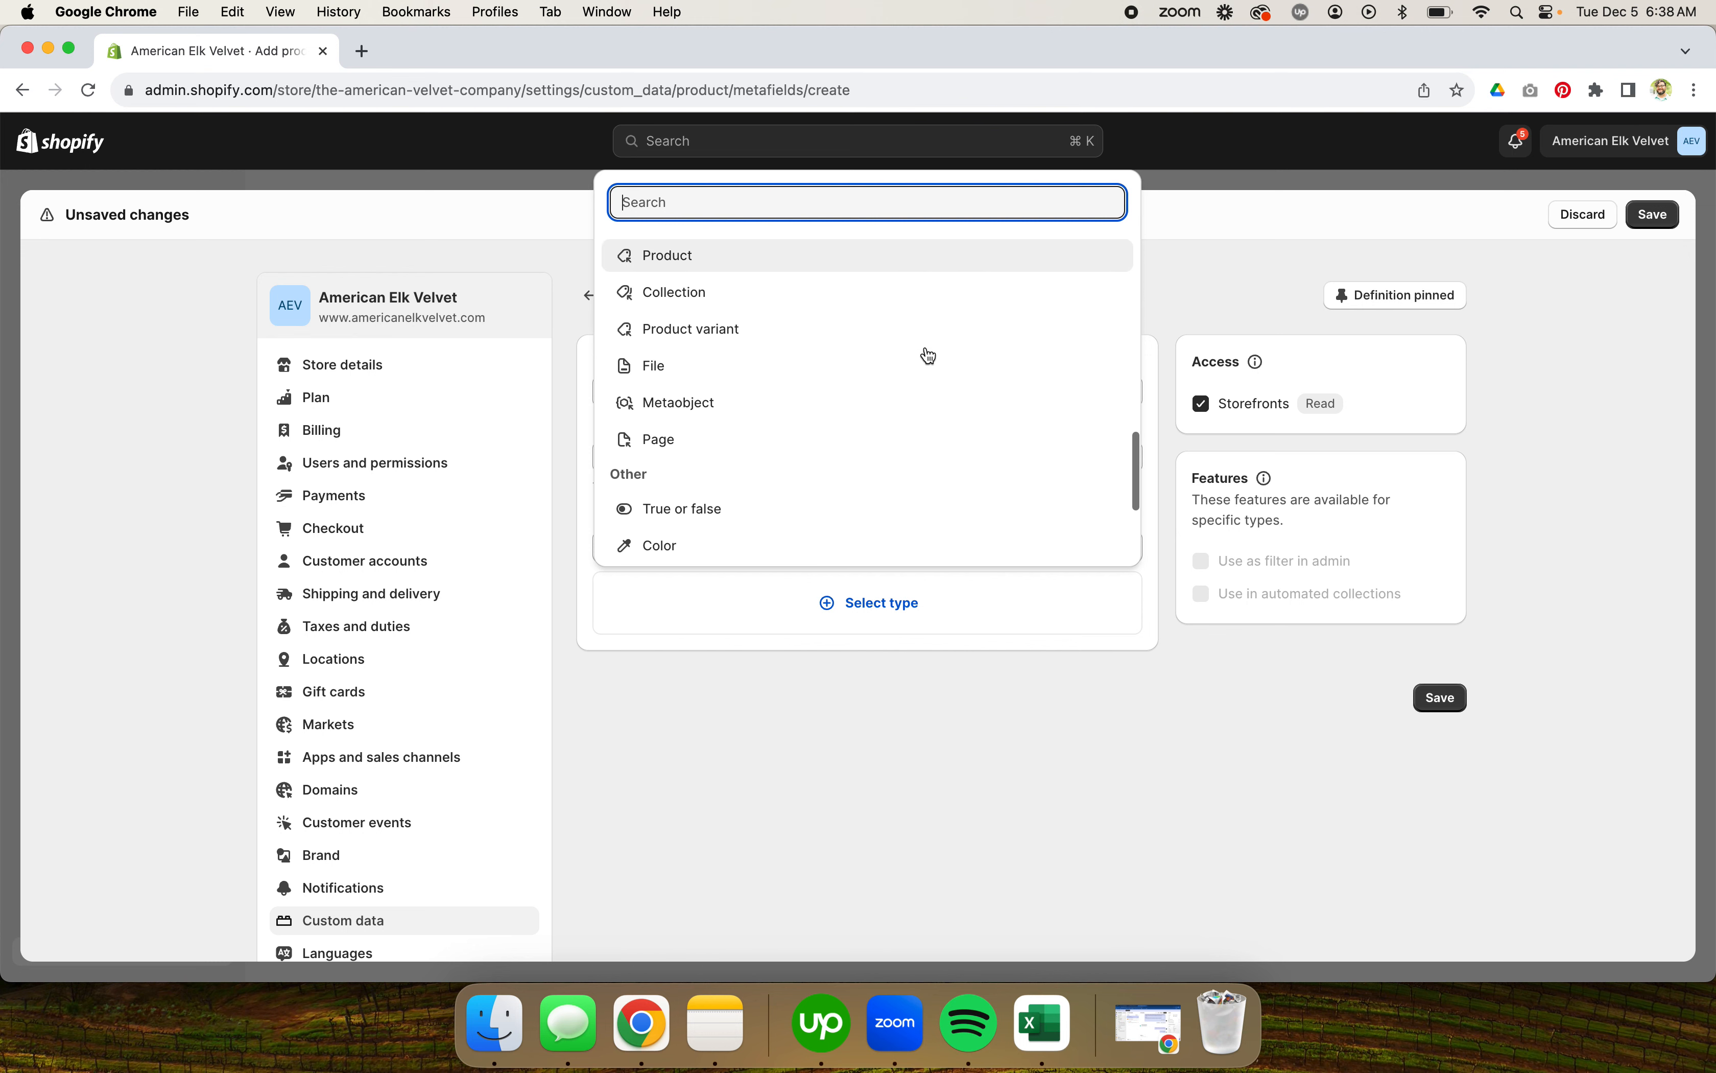
scroll(929, 354, "down", 3)
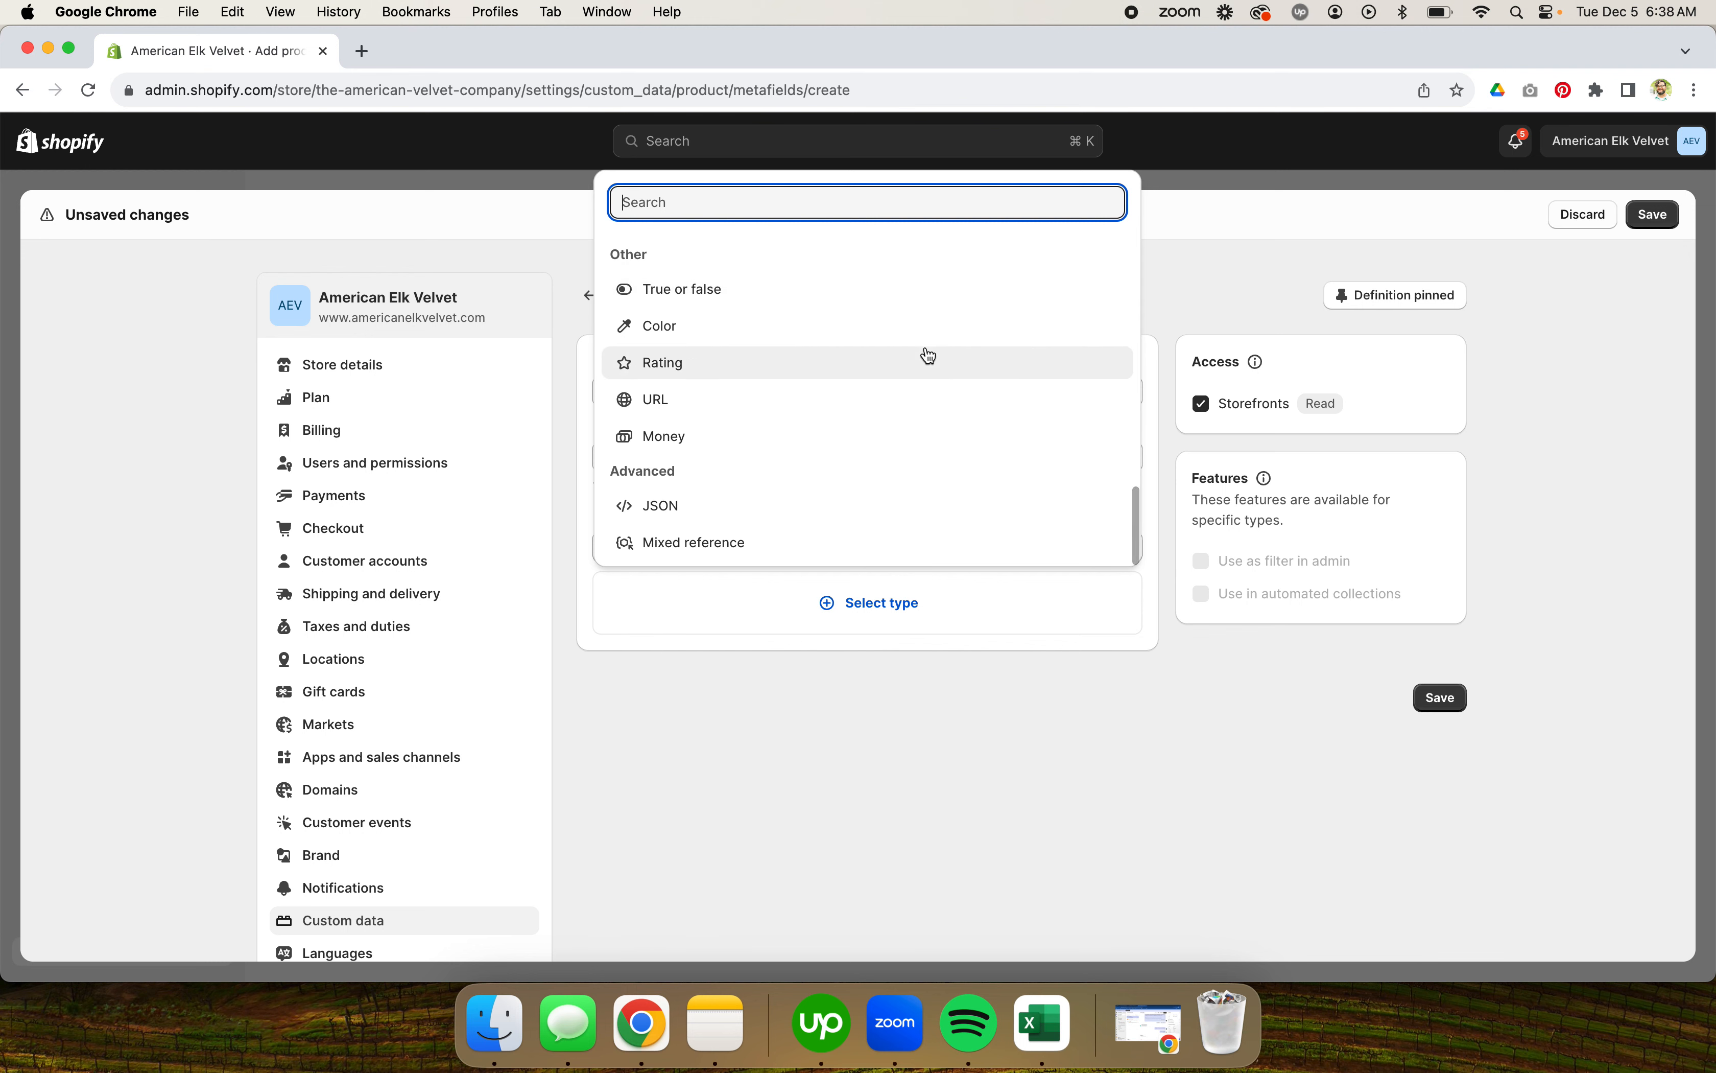
scroll(929, 355, "up", 15)
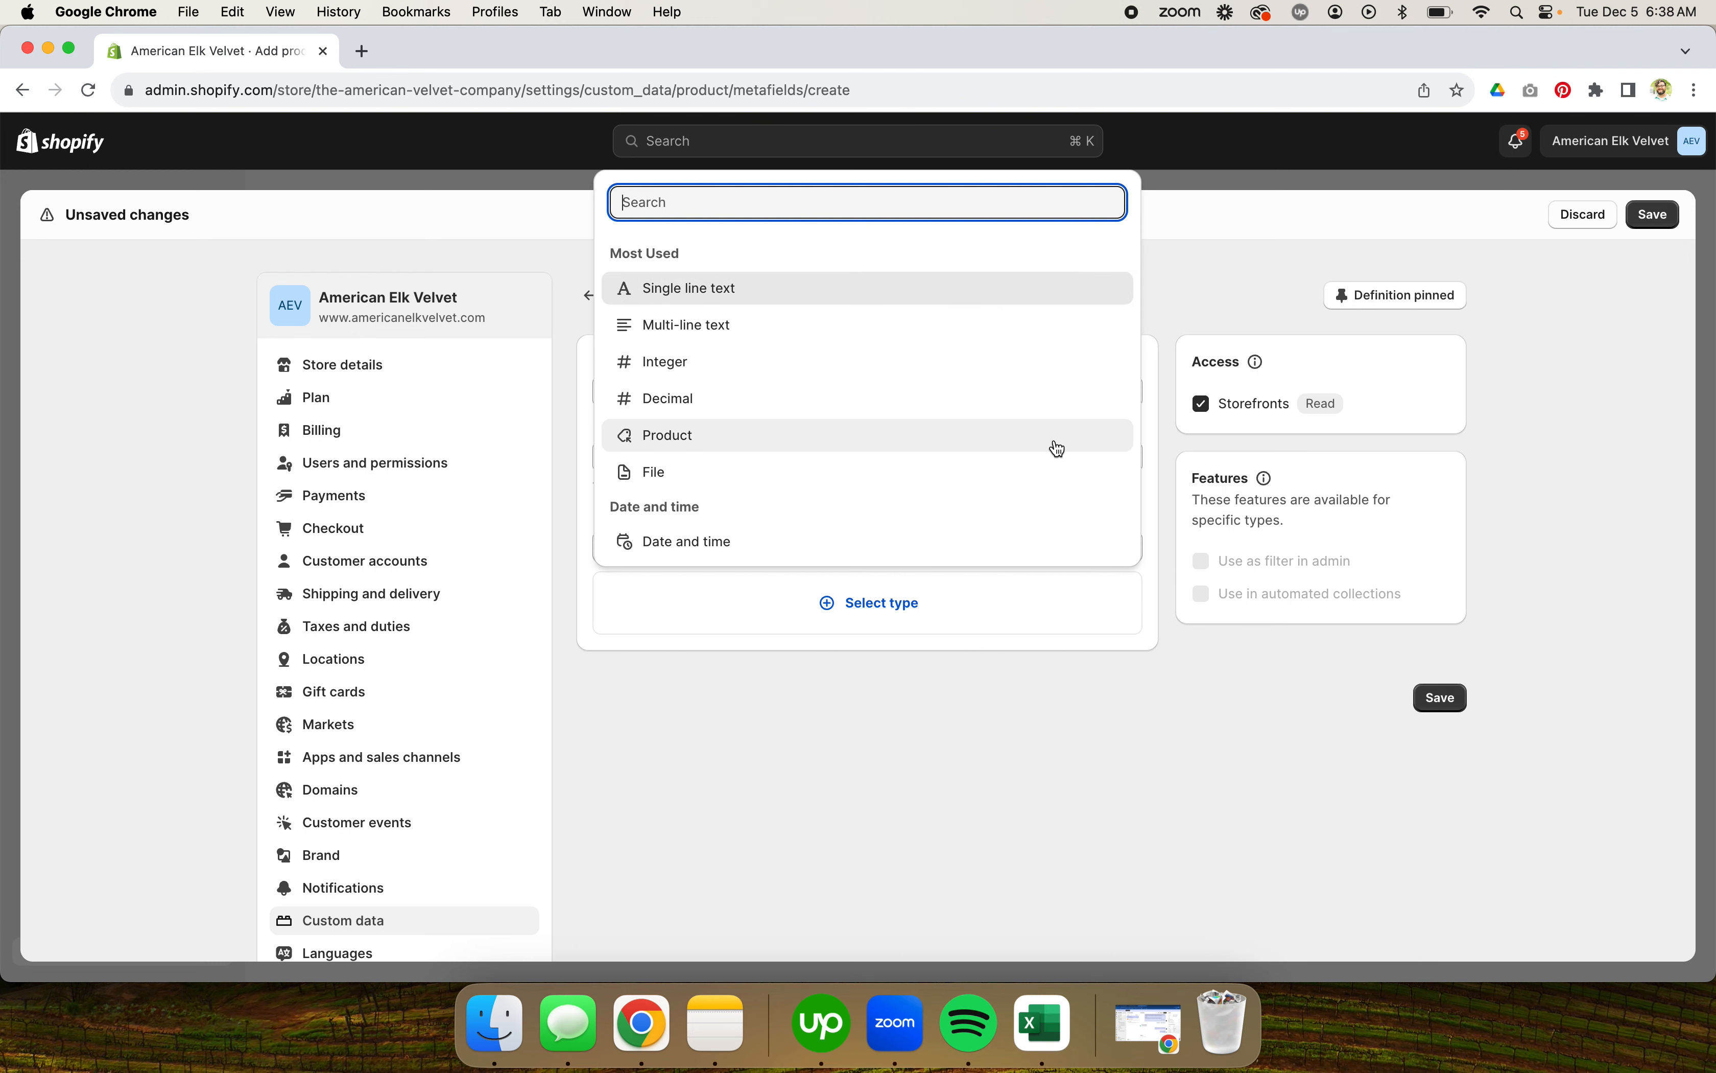
left_click(1078, 686)
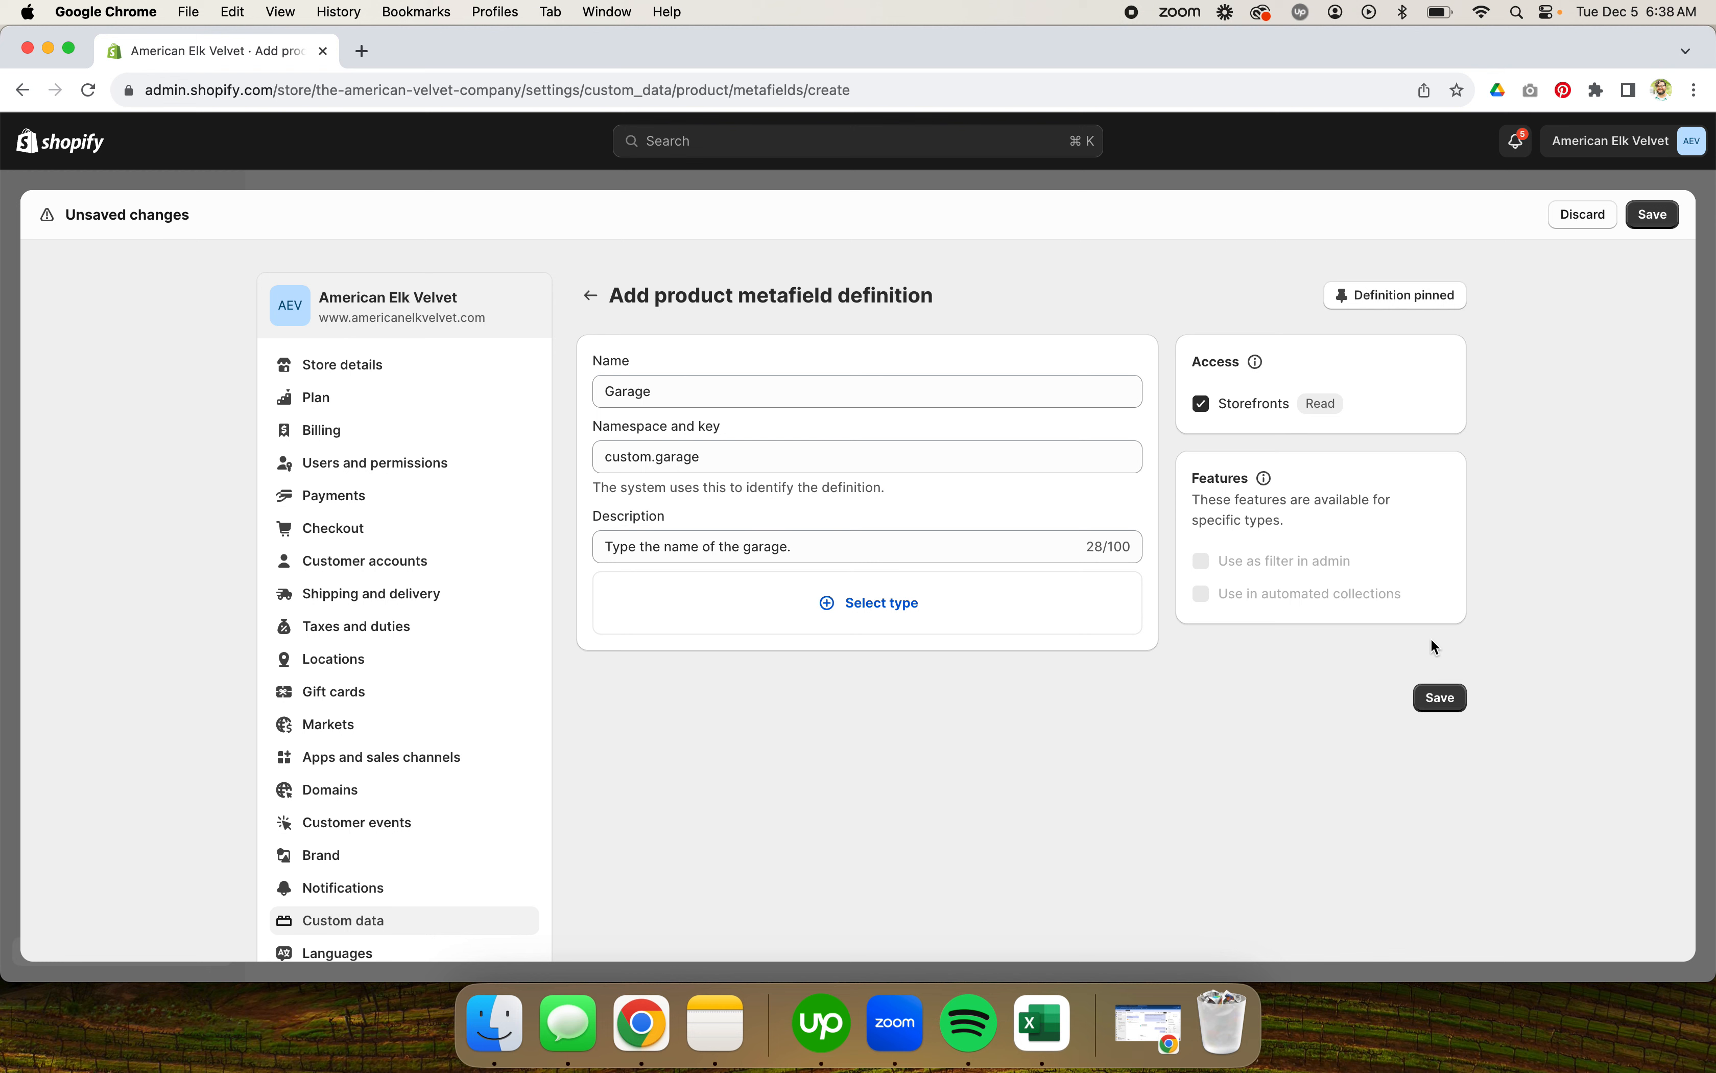
Step: Set the definition's type to Single line text and switch it to a list of values
left_click(876, 603)
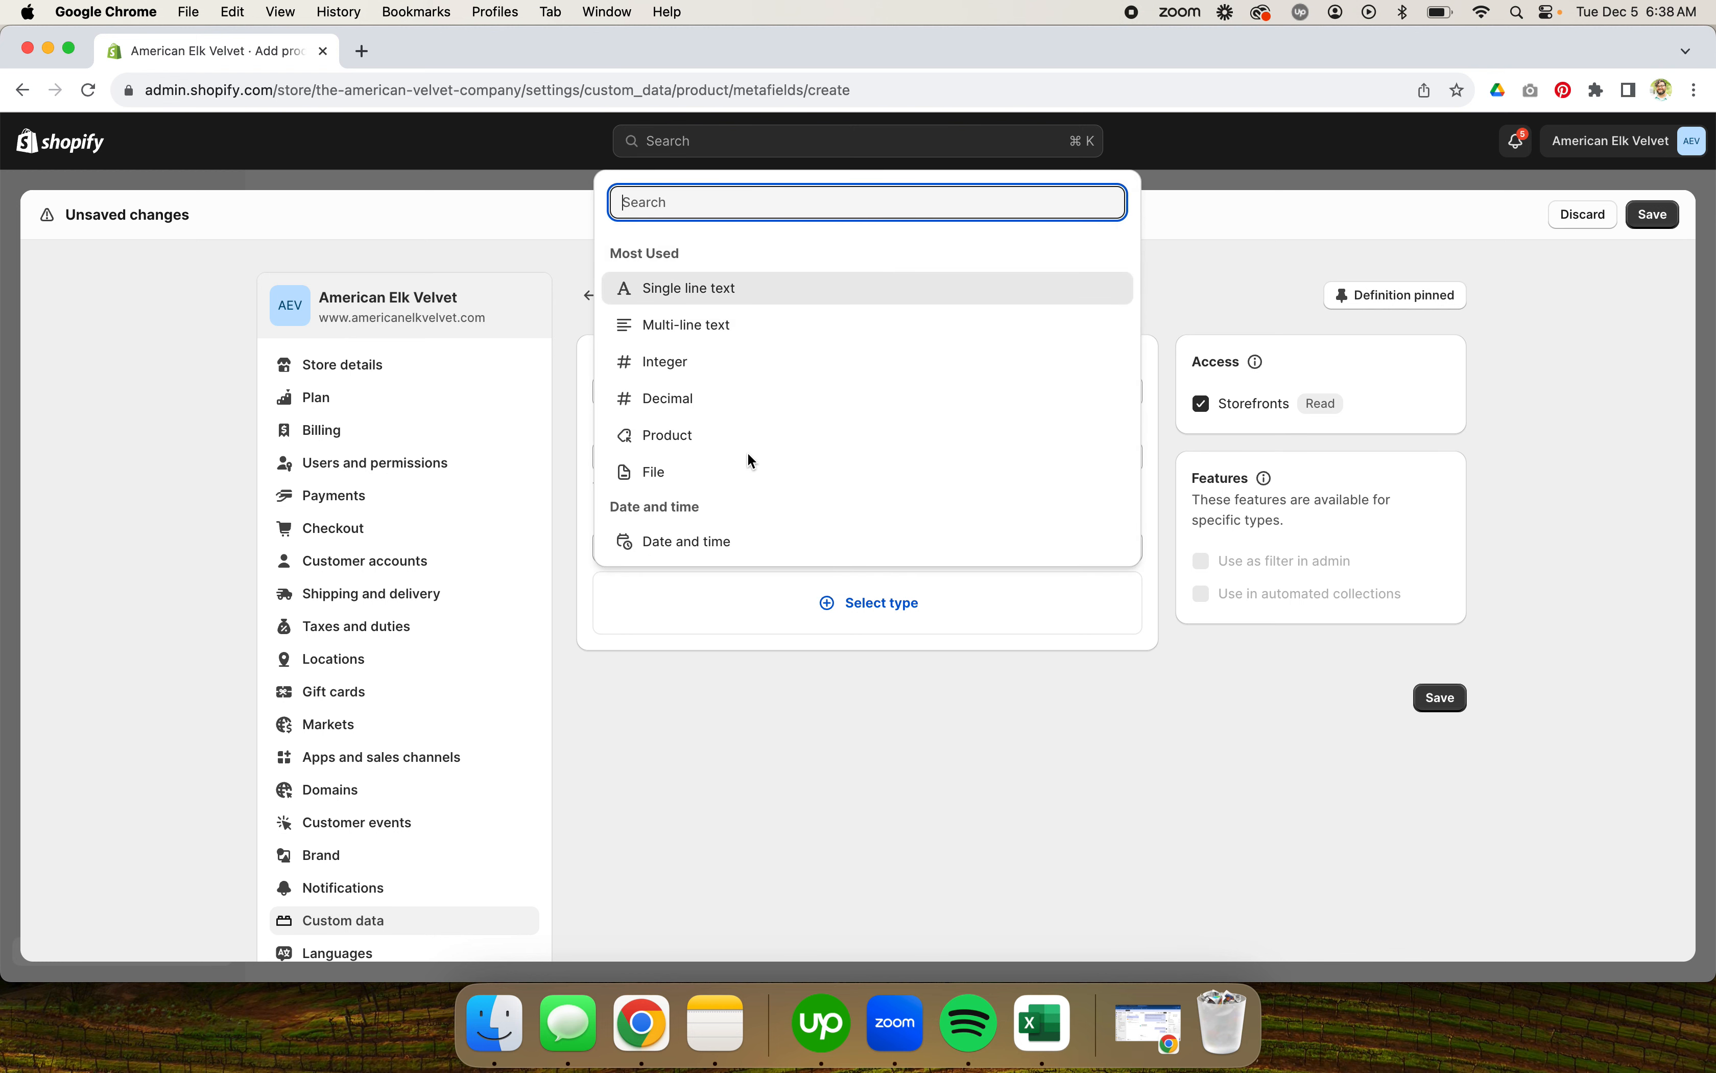
left_click(769, 288)
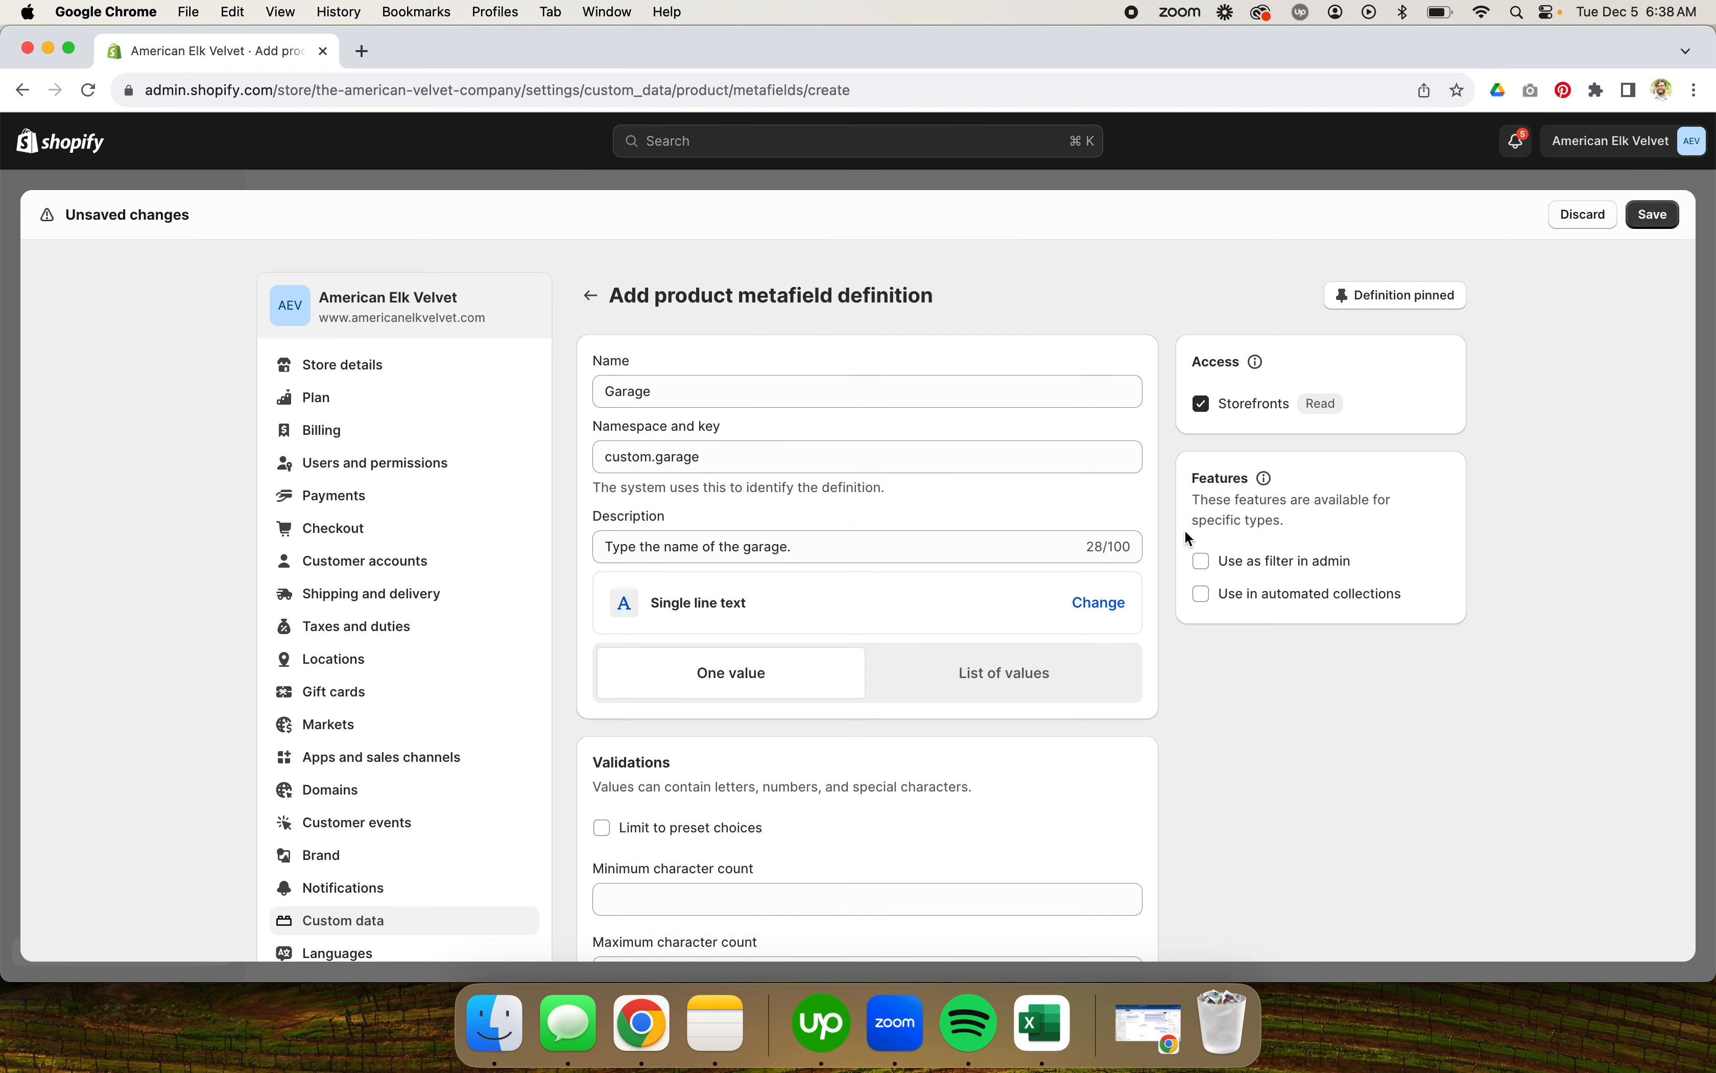
scroll(1270, 741, "down", 3)
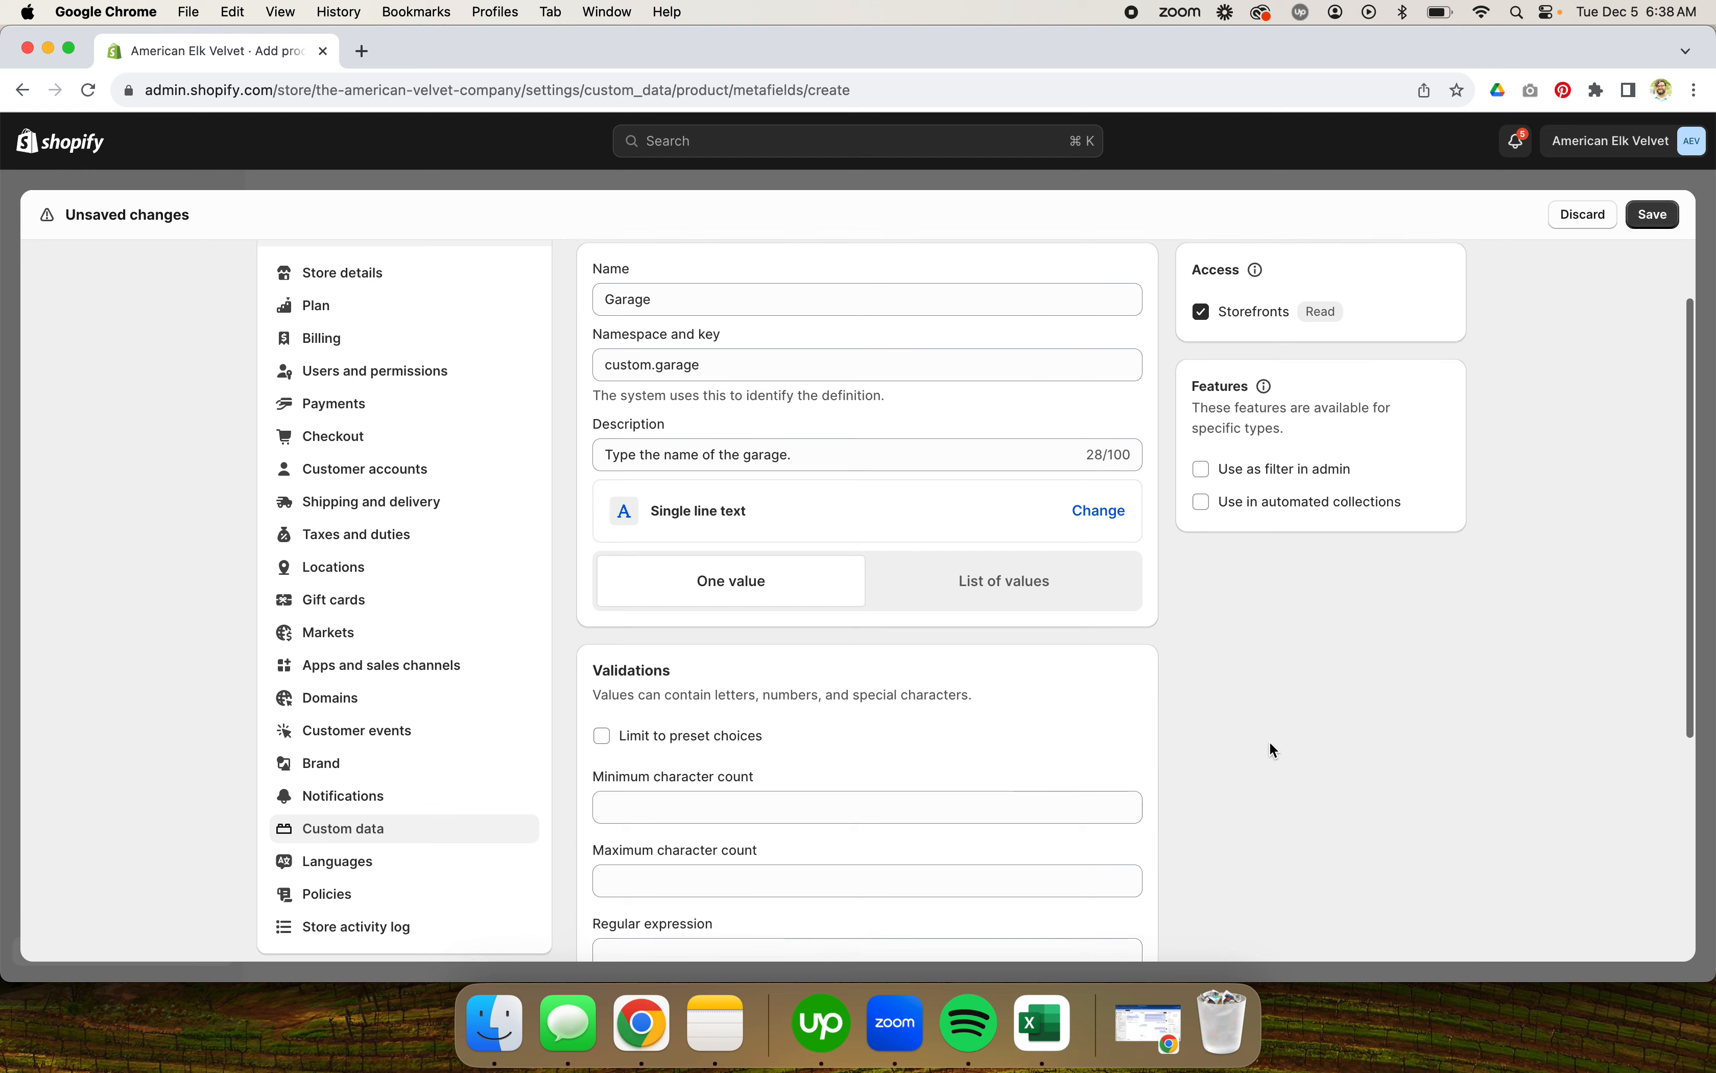
left_click(1011, 592)
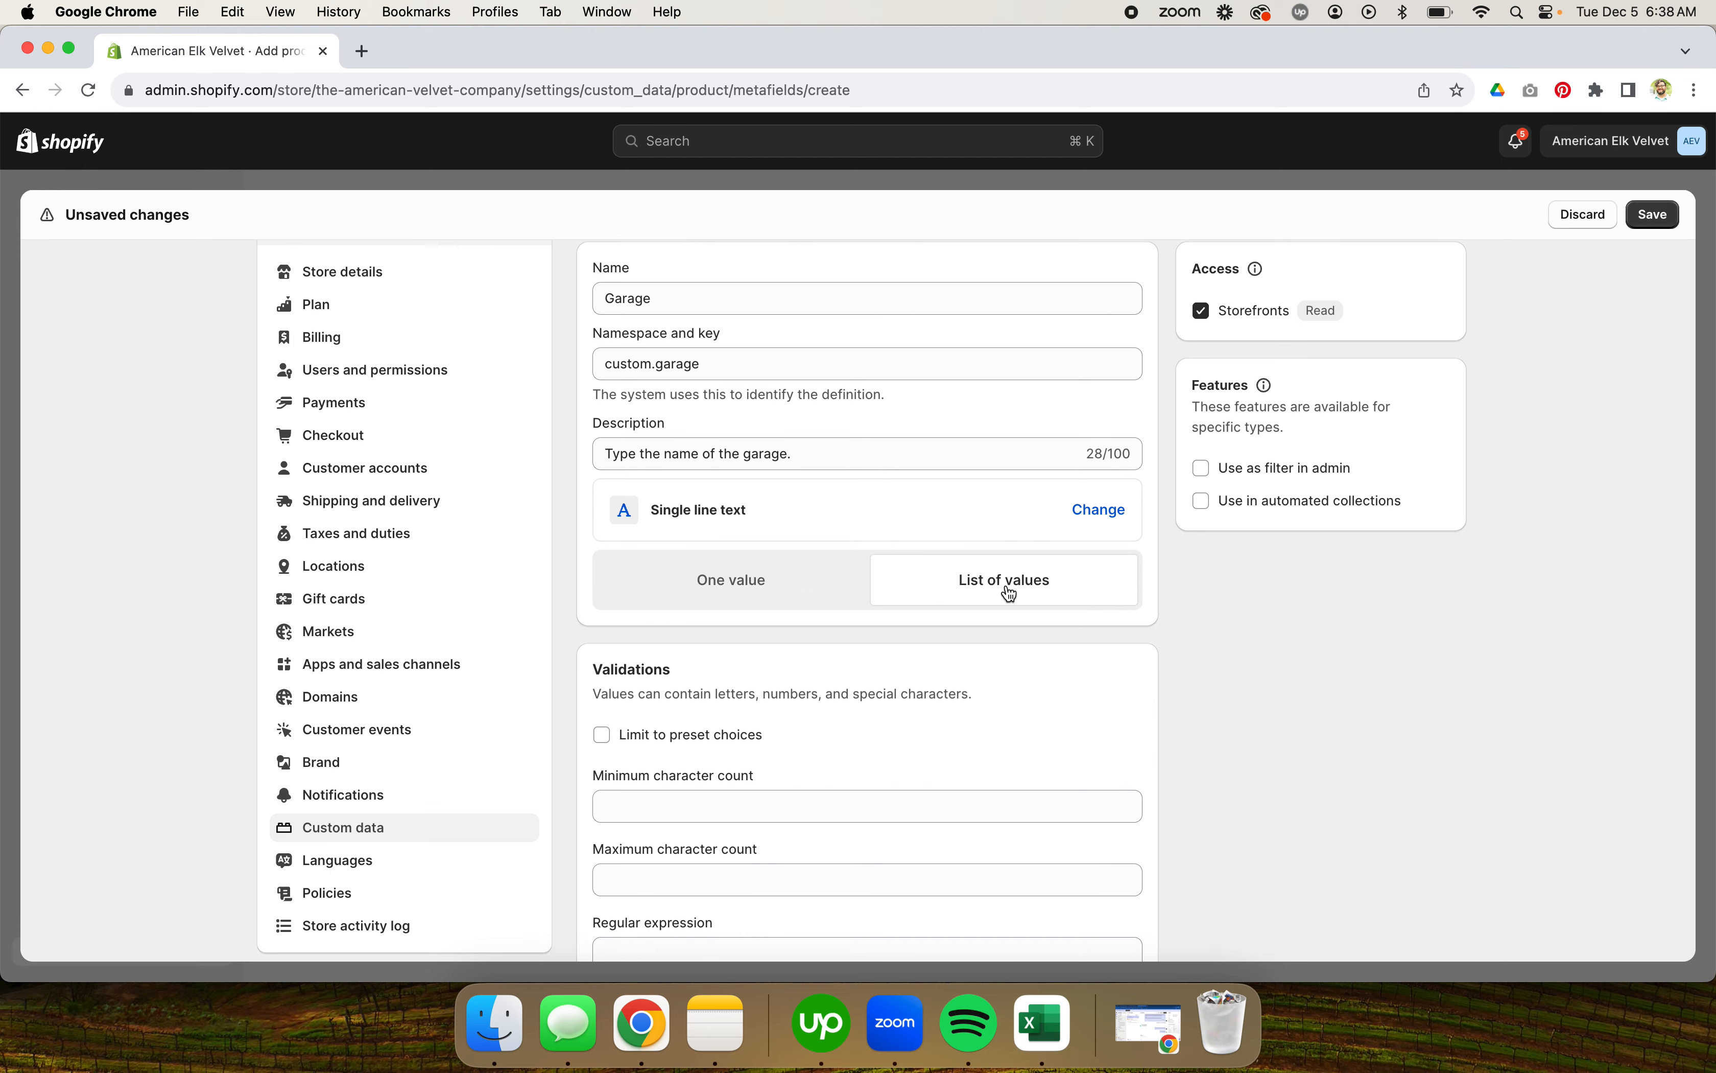
scroll(1006, 586, "down", 4)
scroll(1006, 586, "up", 3)
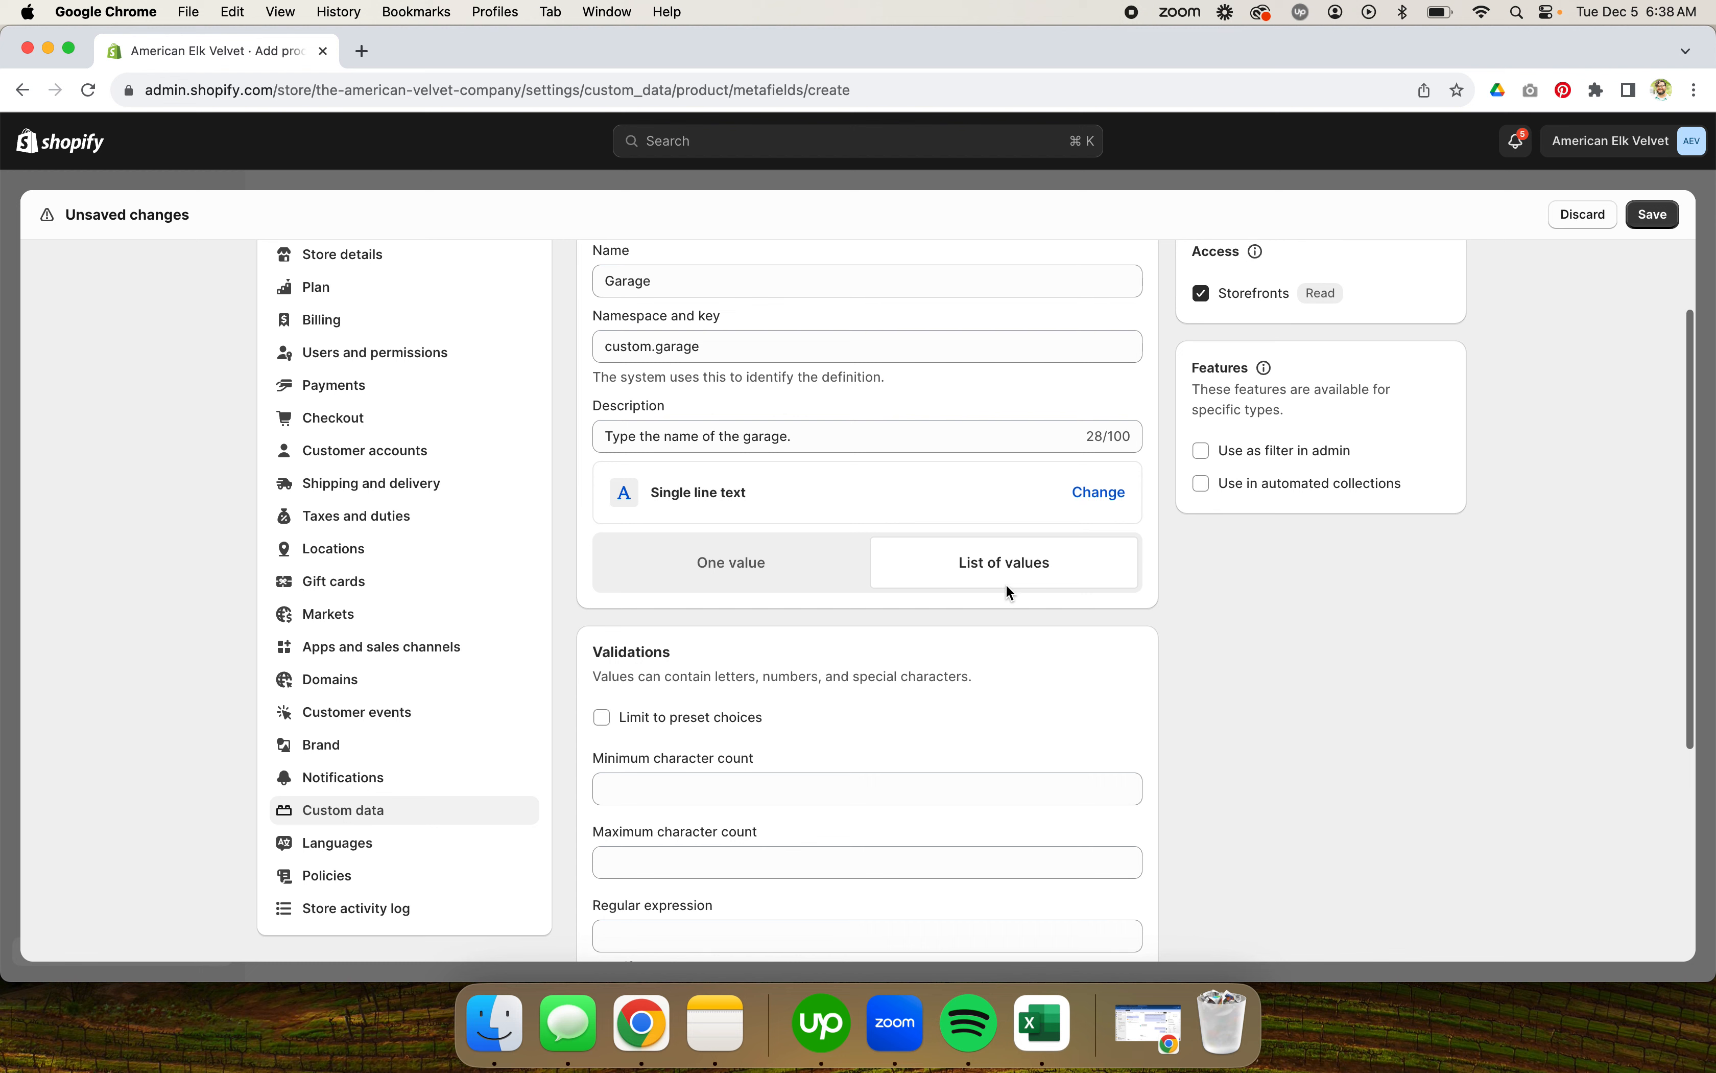
Step: Switch the Garage definition back to one value and review the common regular expression patterns without choosing one
scroll(1008, 588, "down", 5)
scroll(1008, 587, "up", 2)
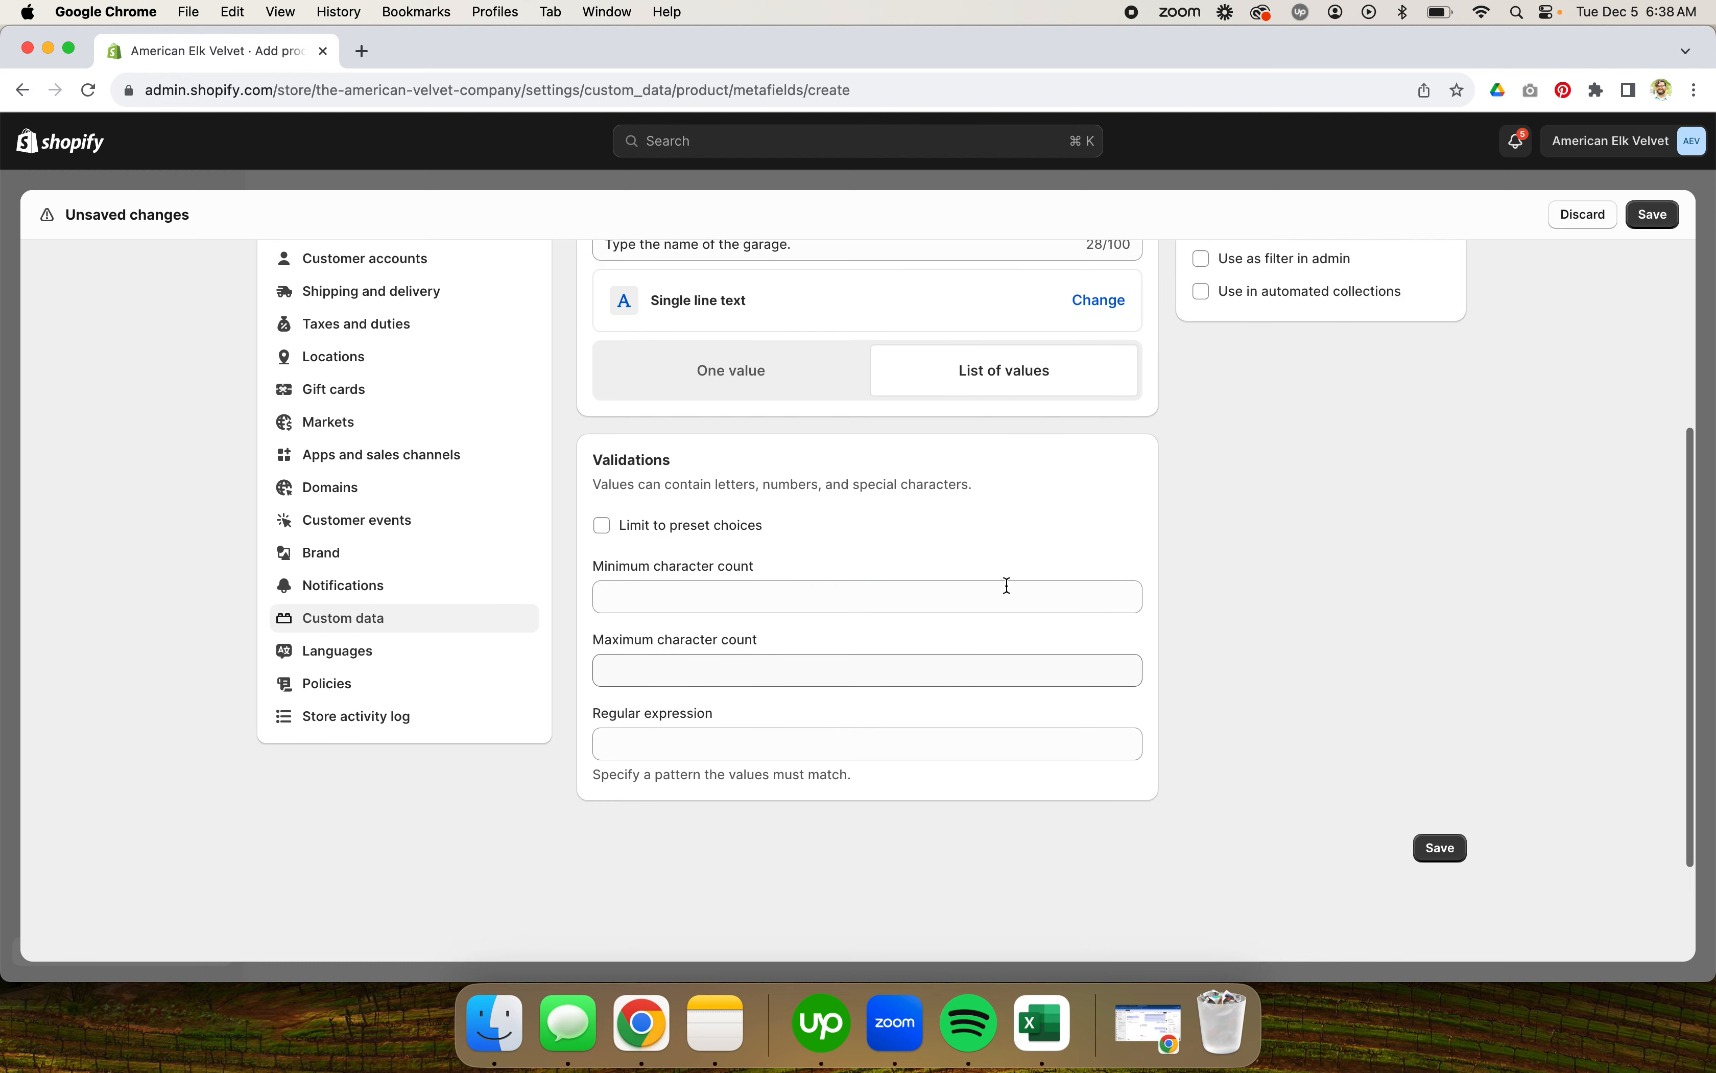
scroll(1012, 446, "up", 2)
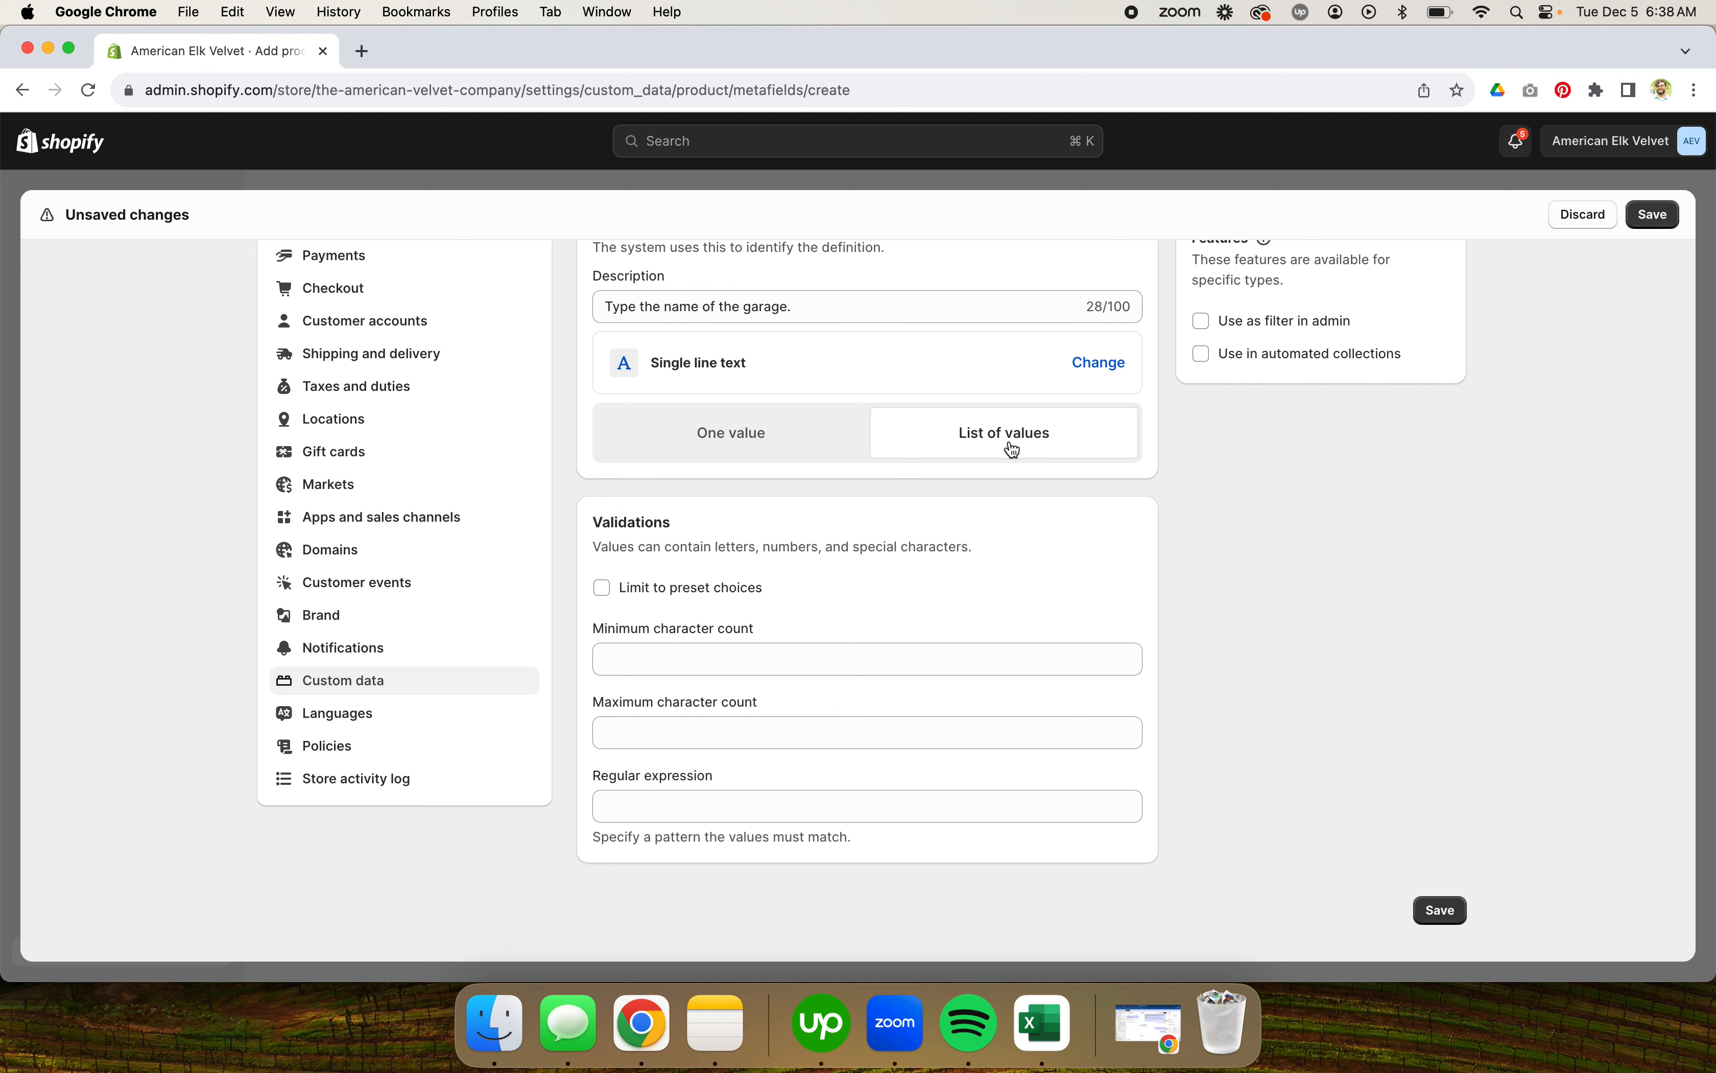
left_click(801, 442)
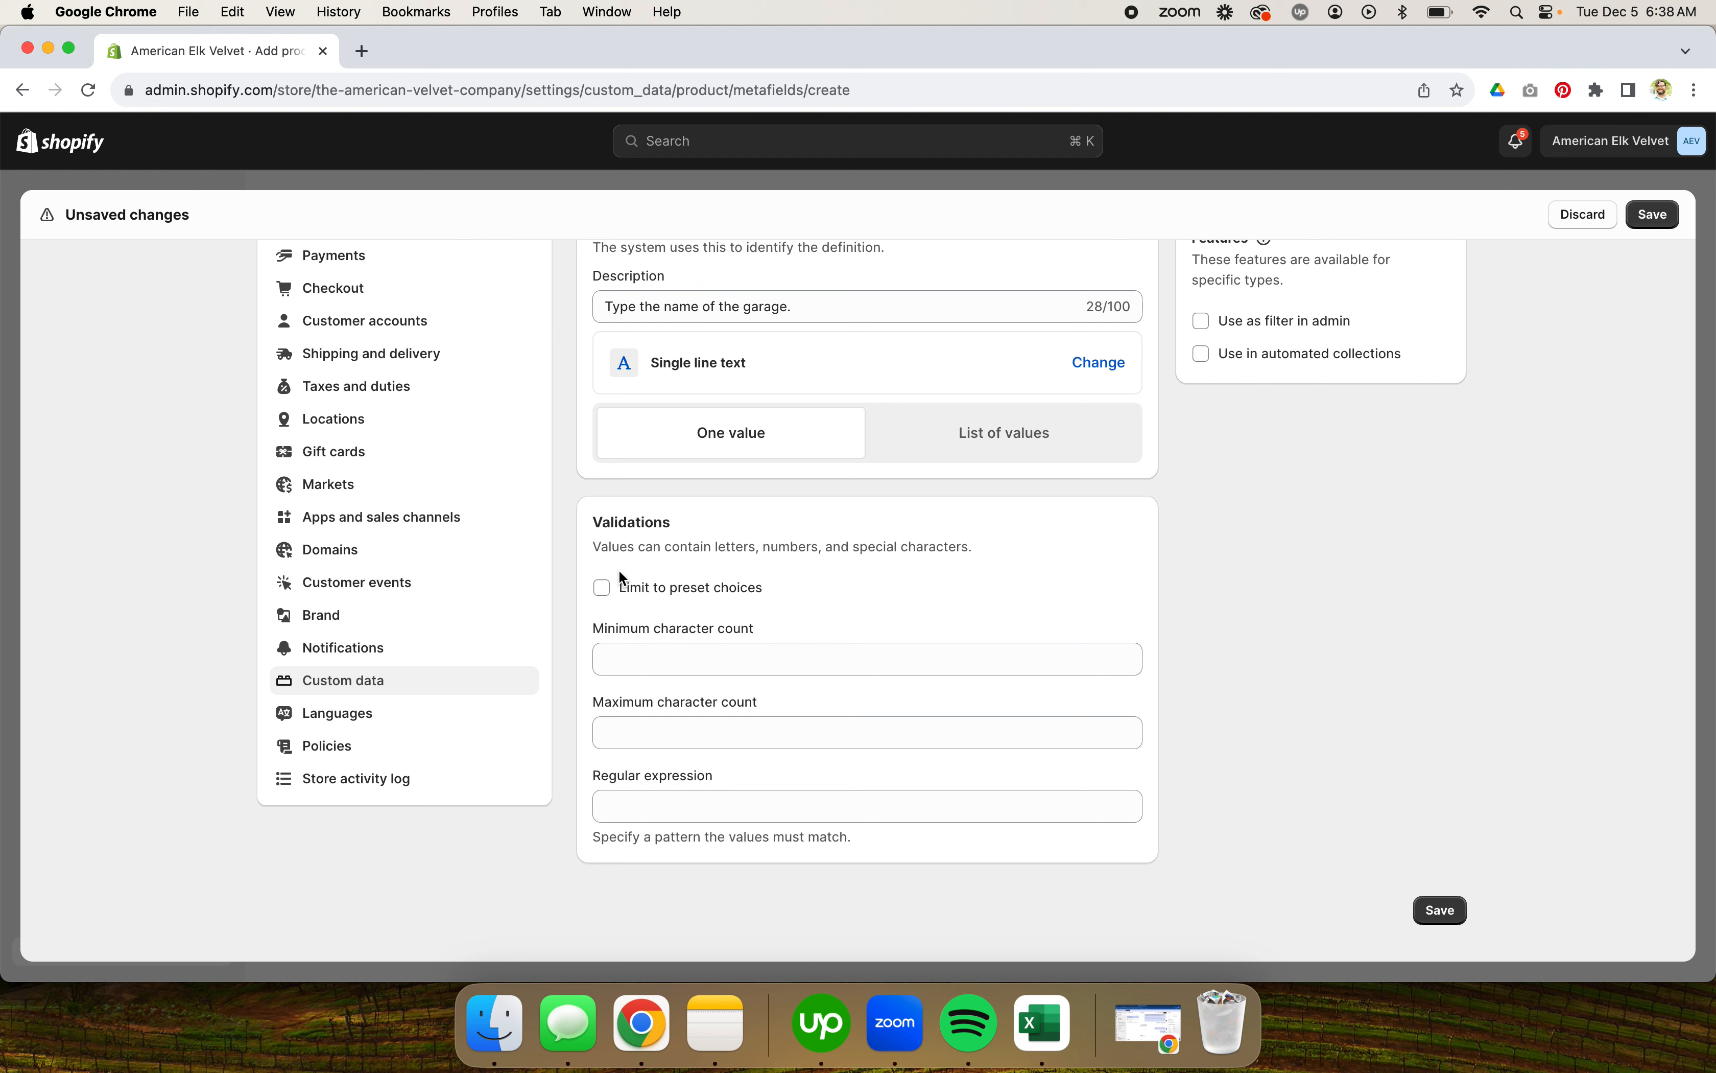
left_click(727, 809)
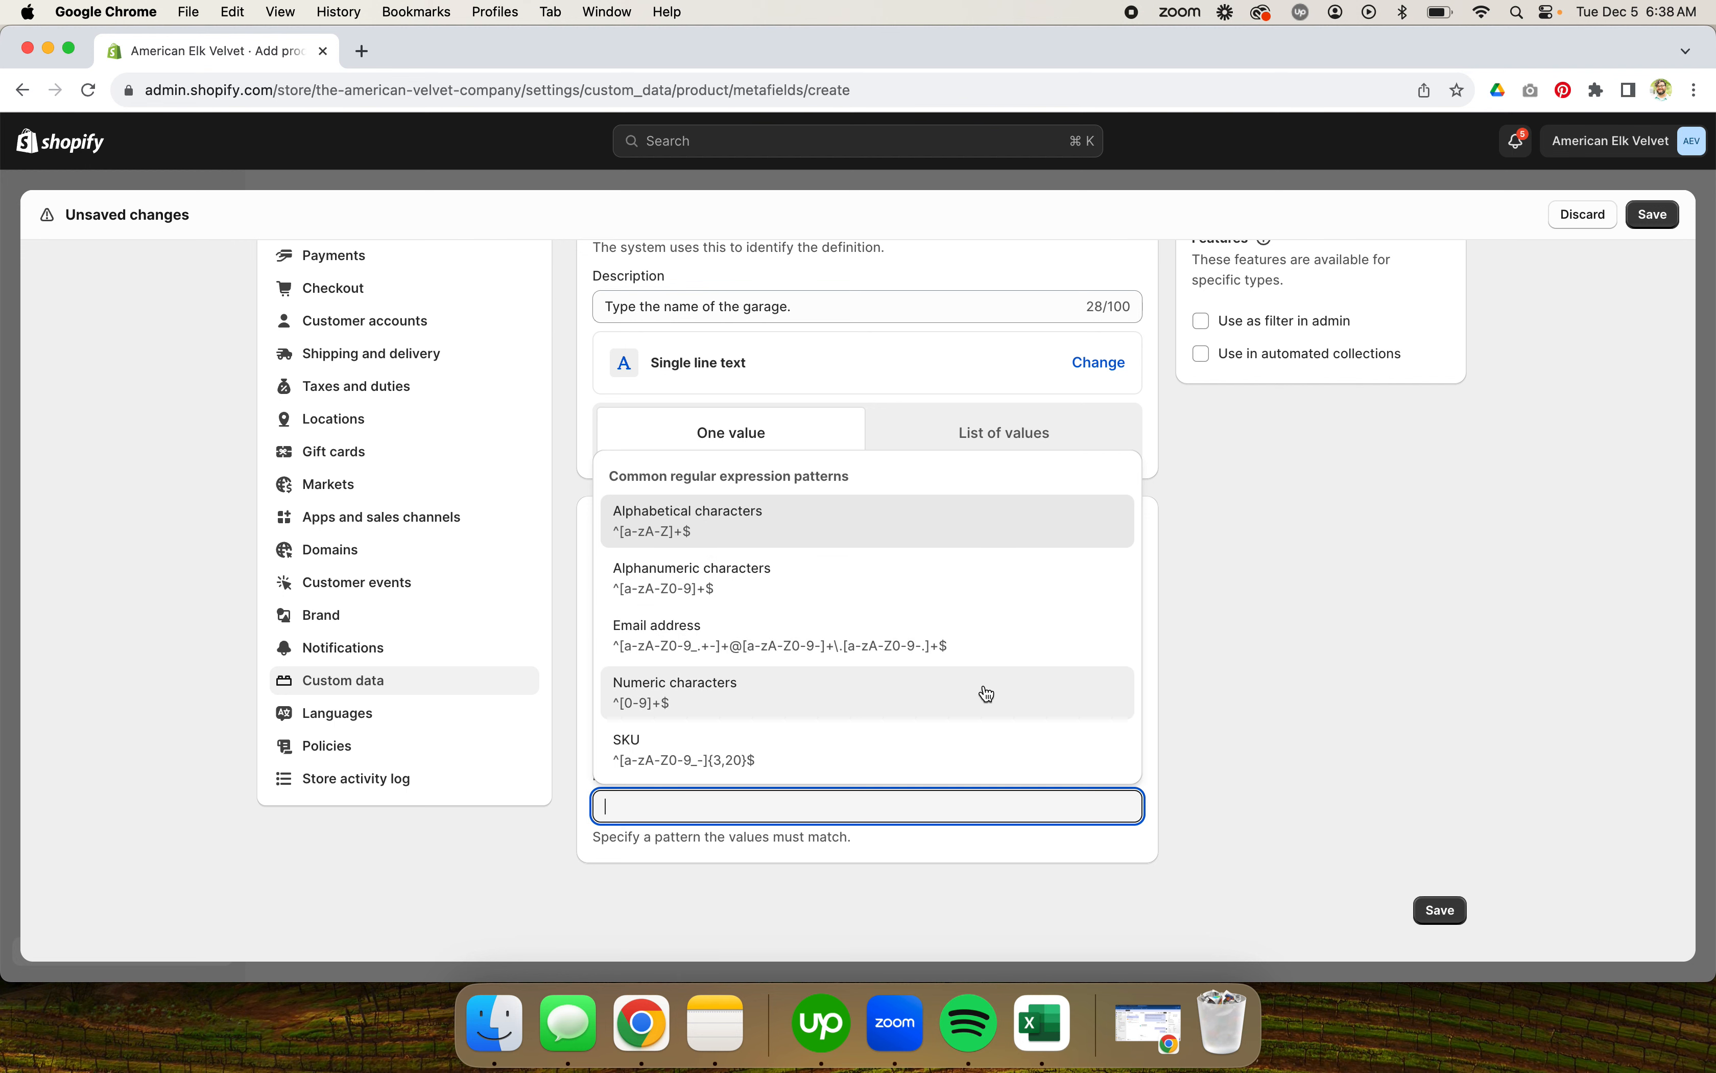
left_click(1254, 710)
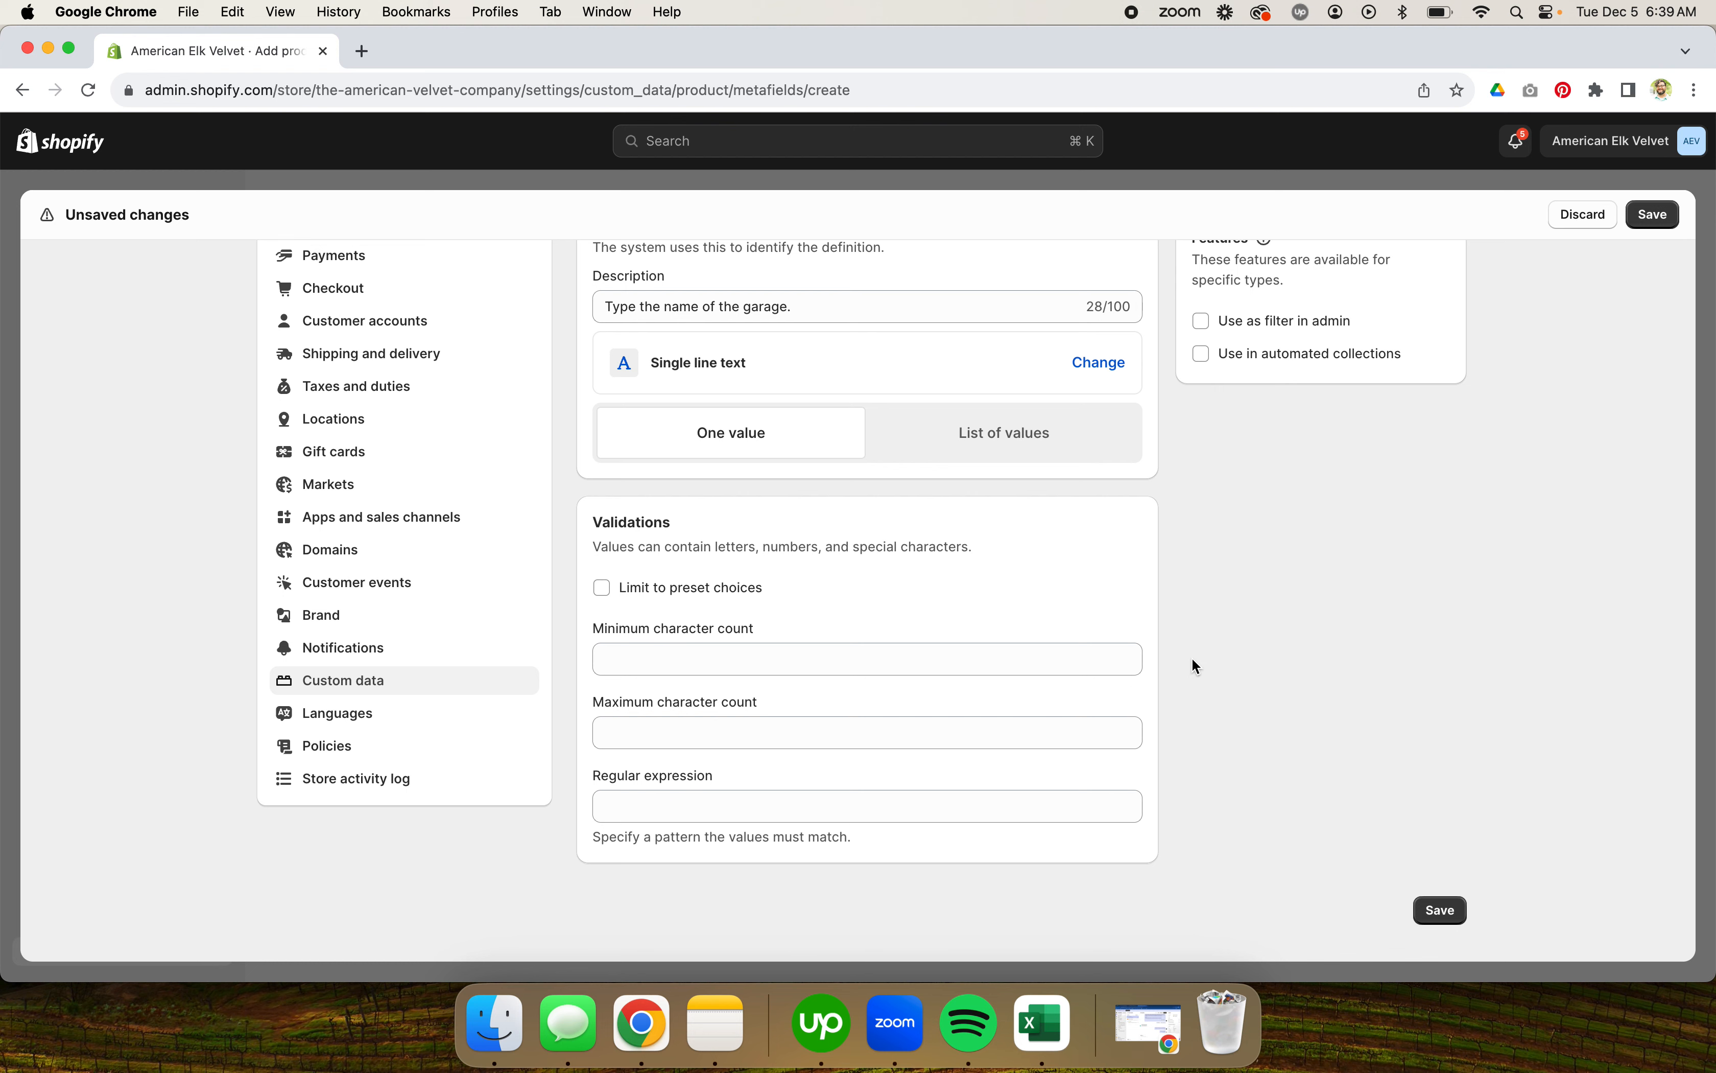
Step: Save the Garage metafield definition
scroll(1209, 646, "up", 1)
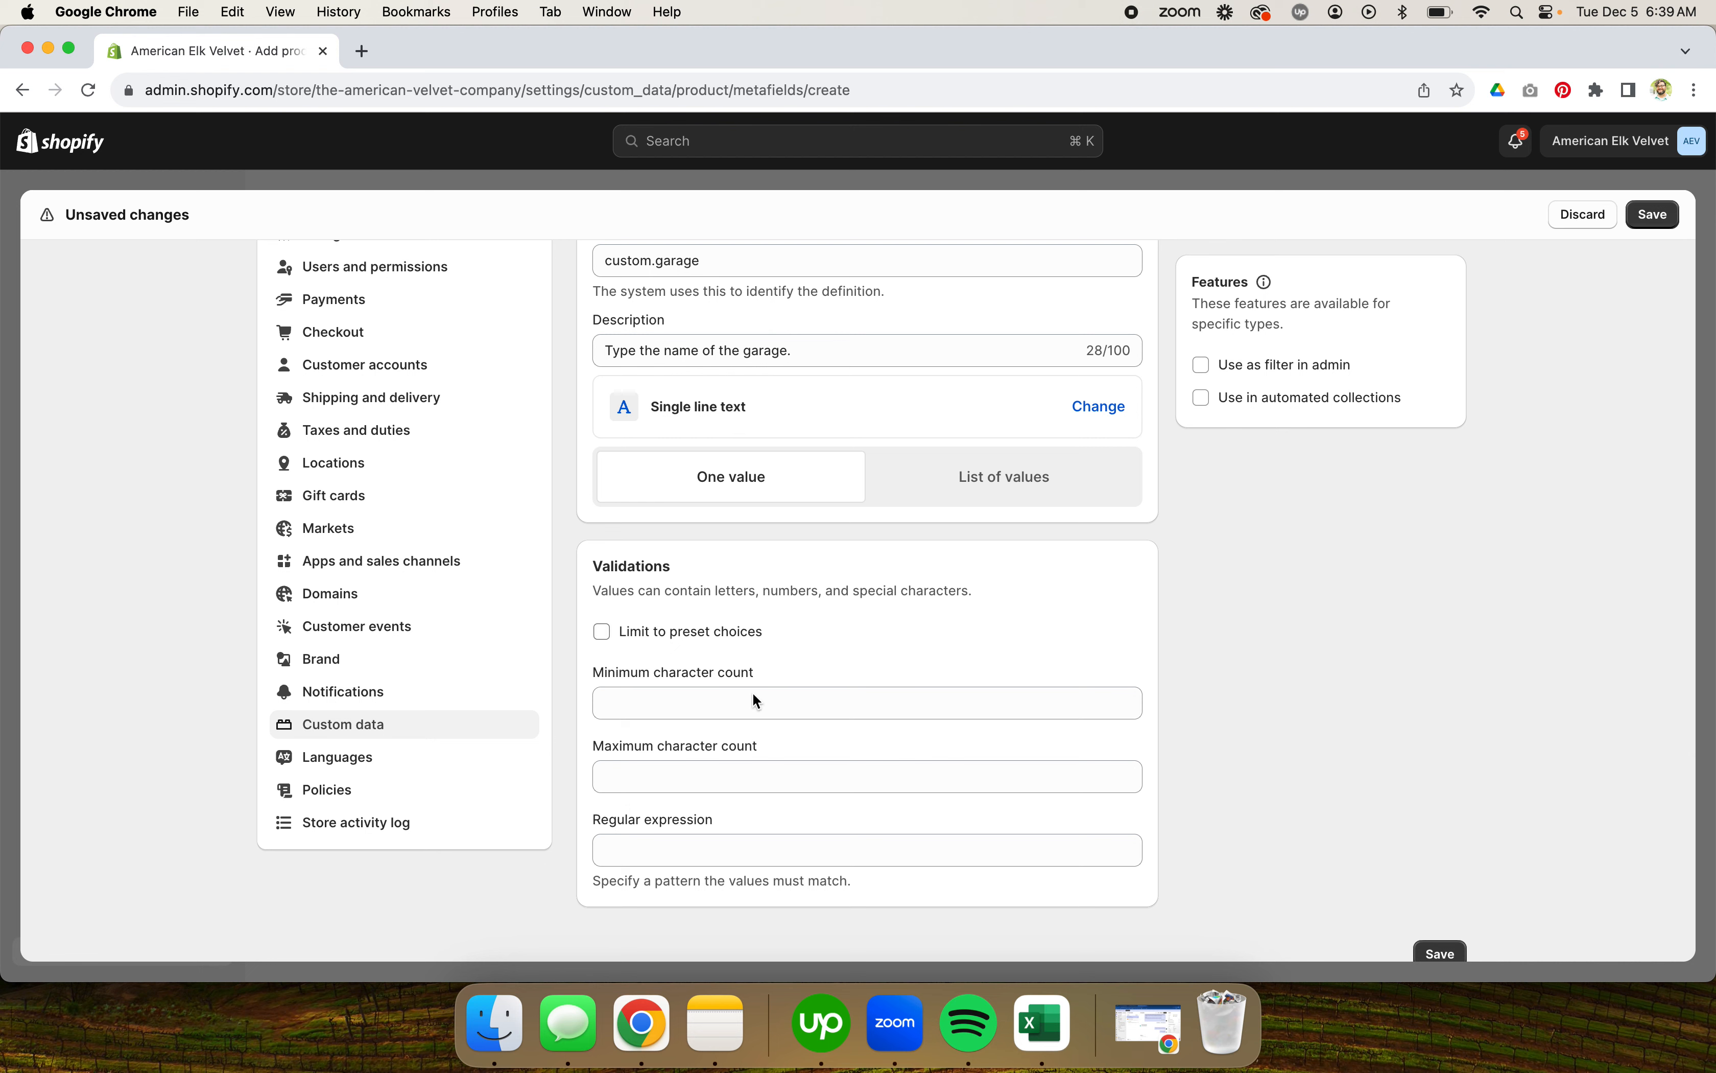
scroll(1010, 549, "up", 1)
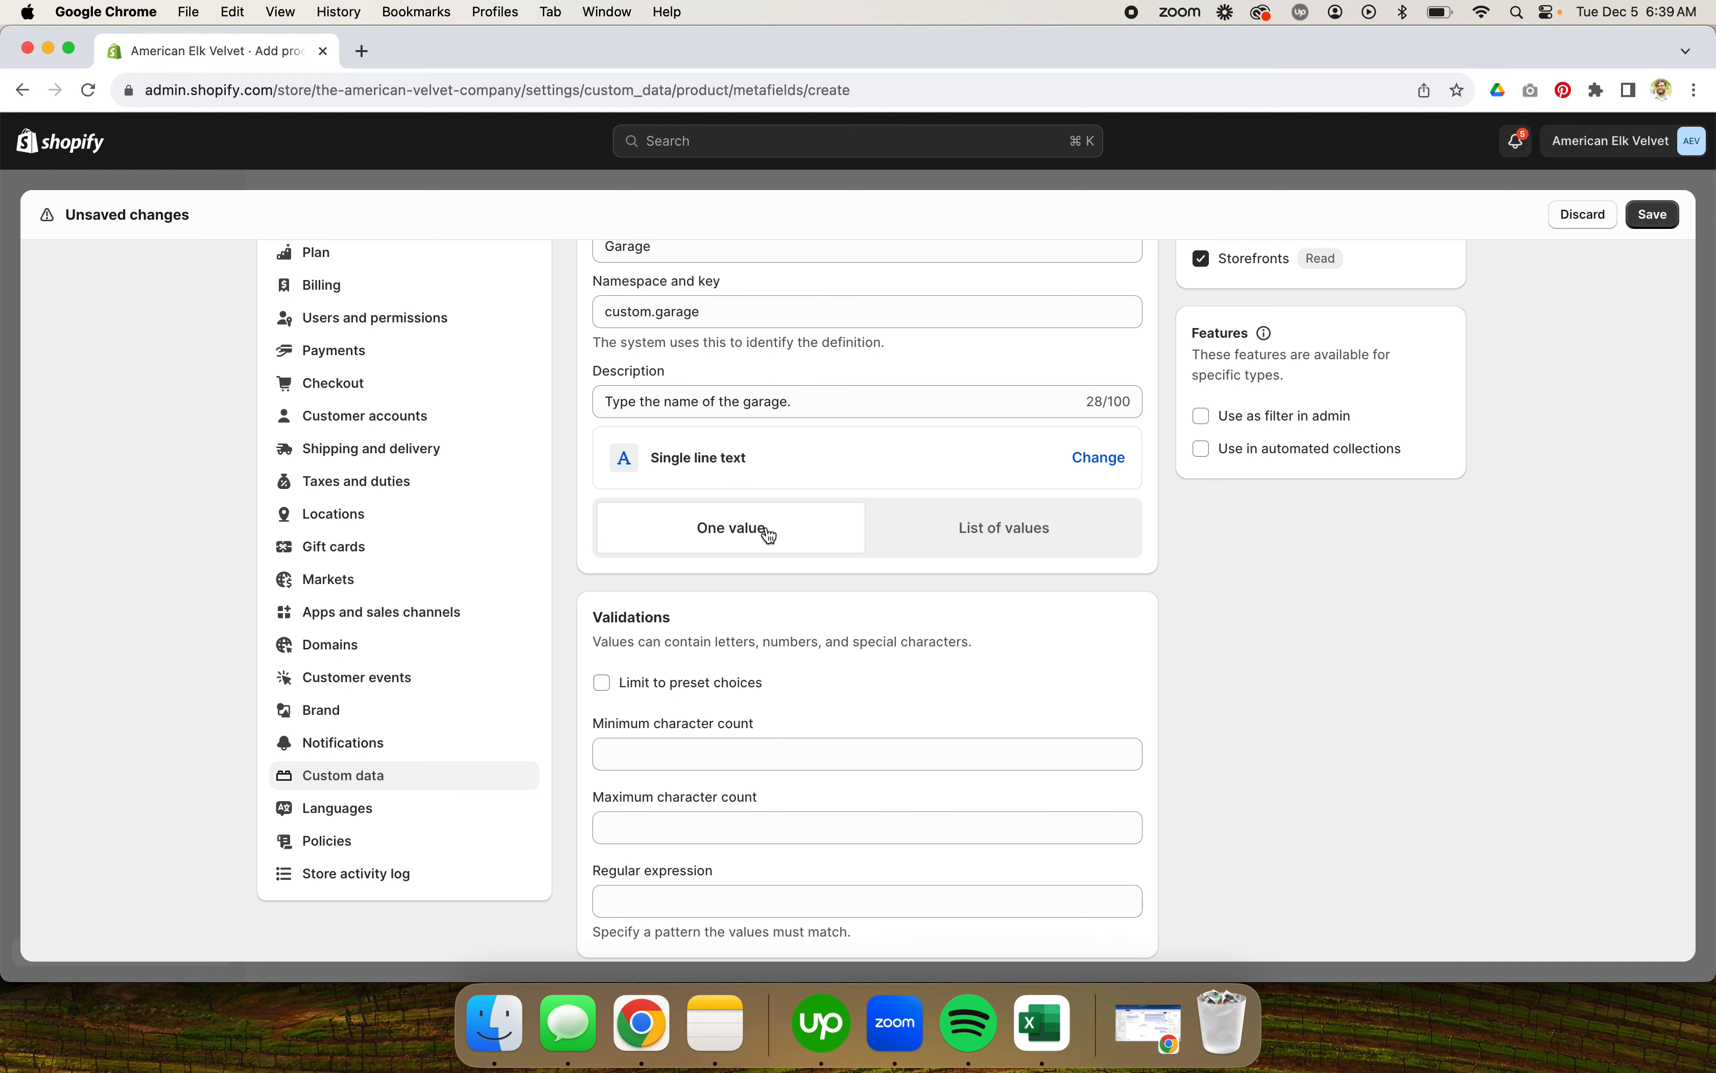
scroll(1010, 497, "down", 3)
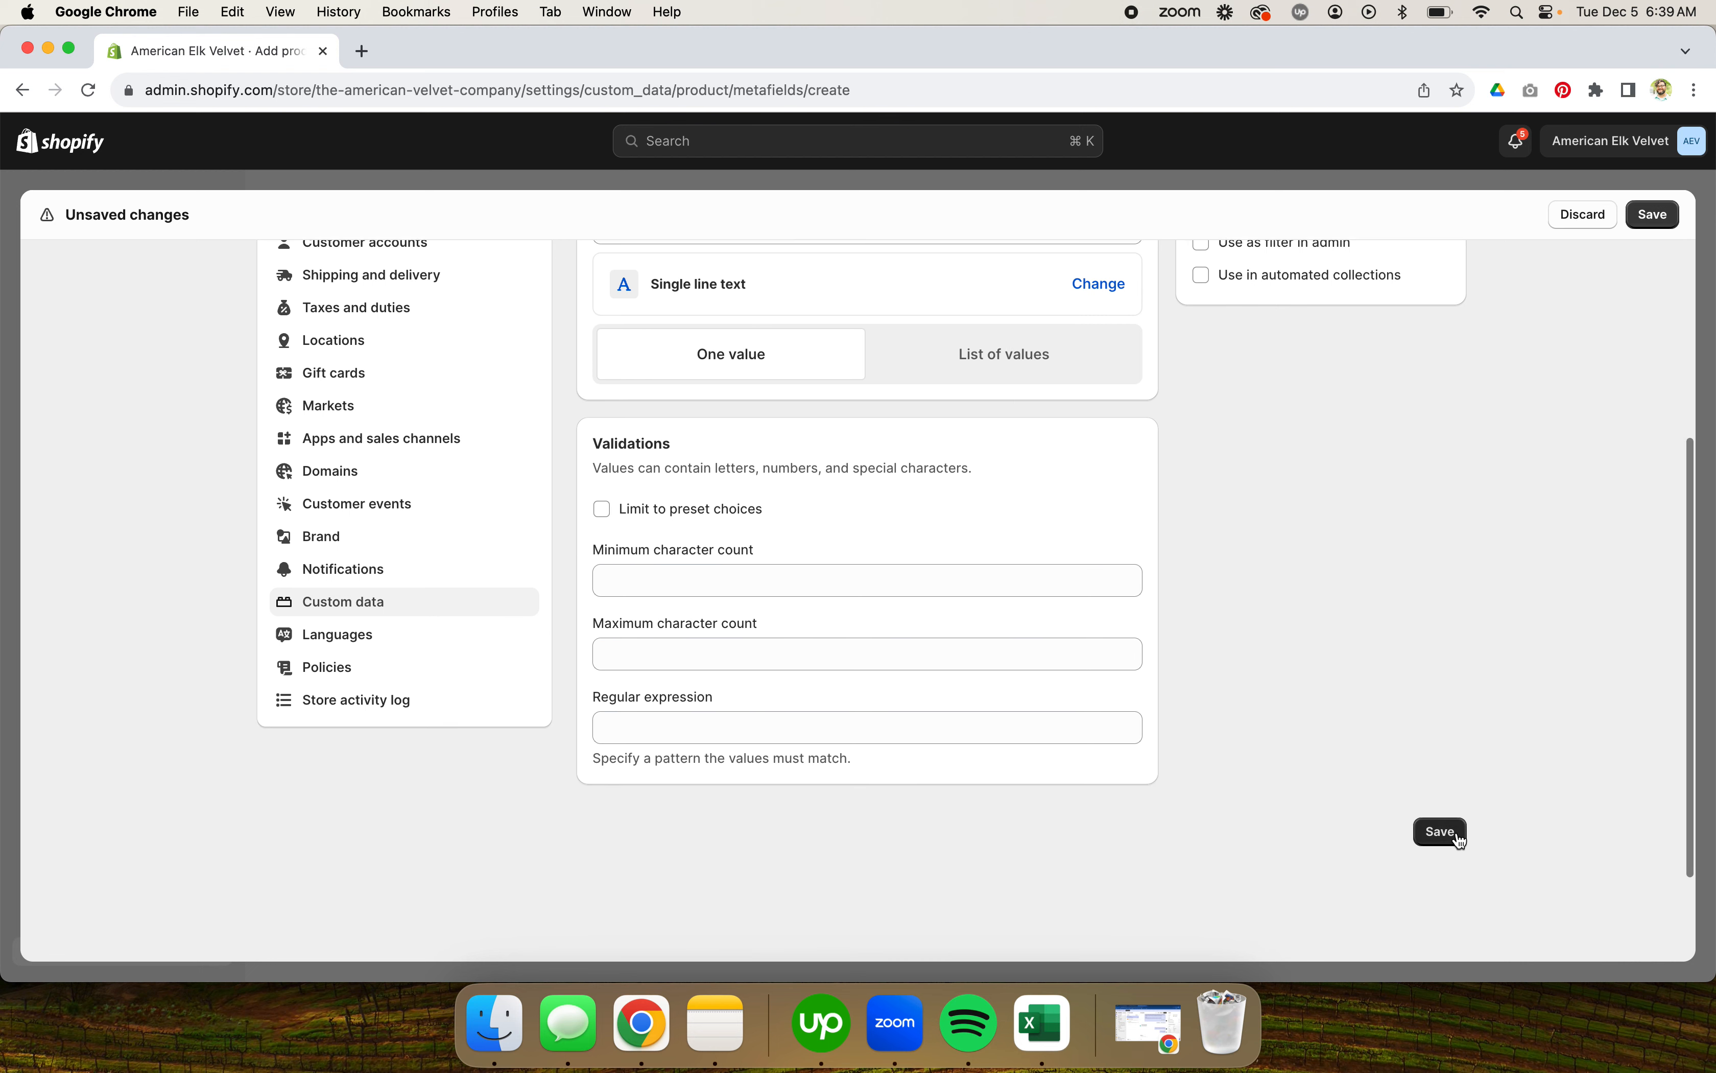
left_click(1446, 833)
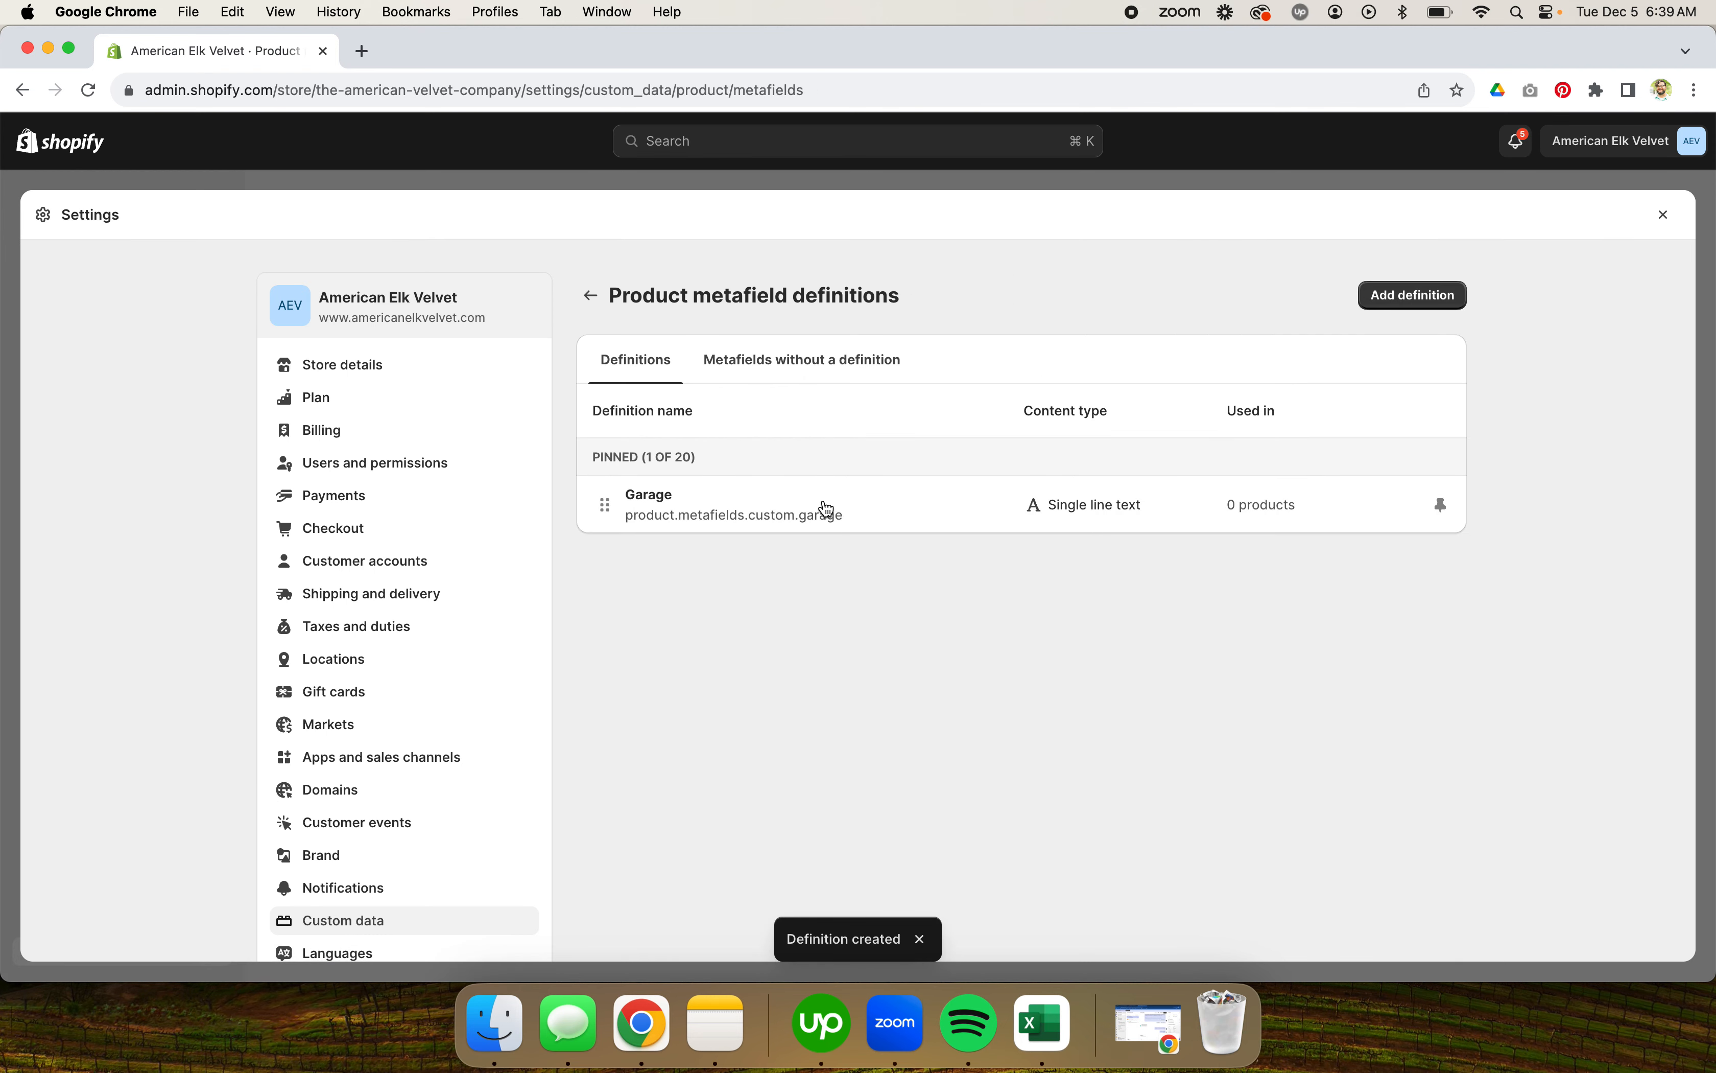
Step: Add a new product metafield definition named House with the description "A house."
left_click(1403, 298)
left_click(780, 394)
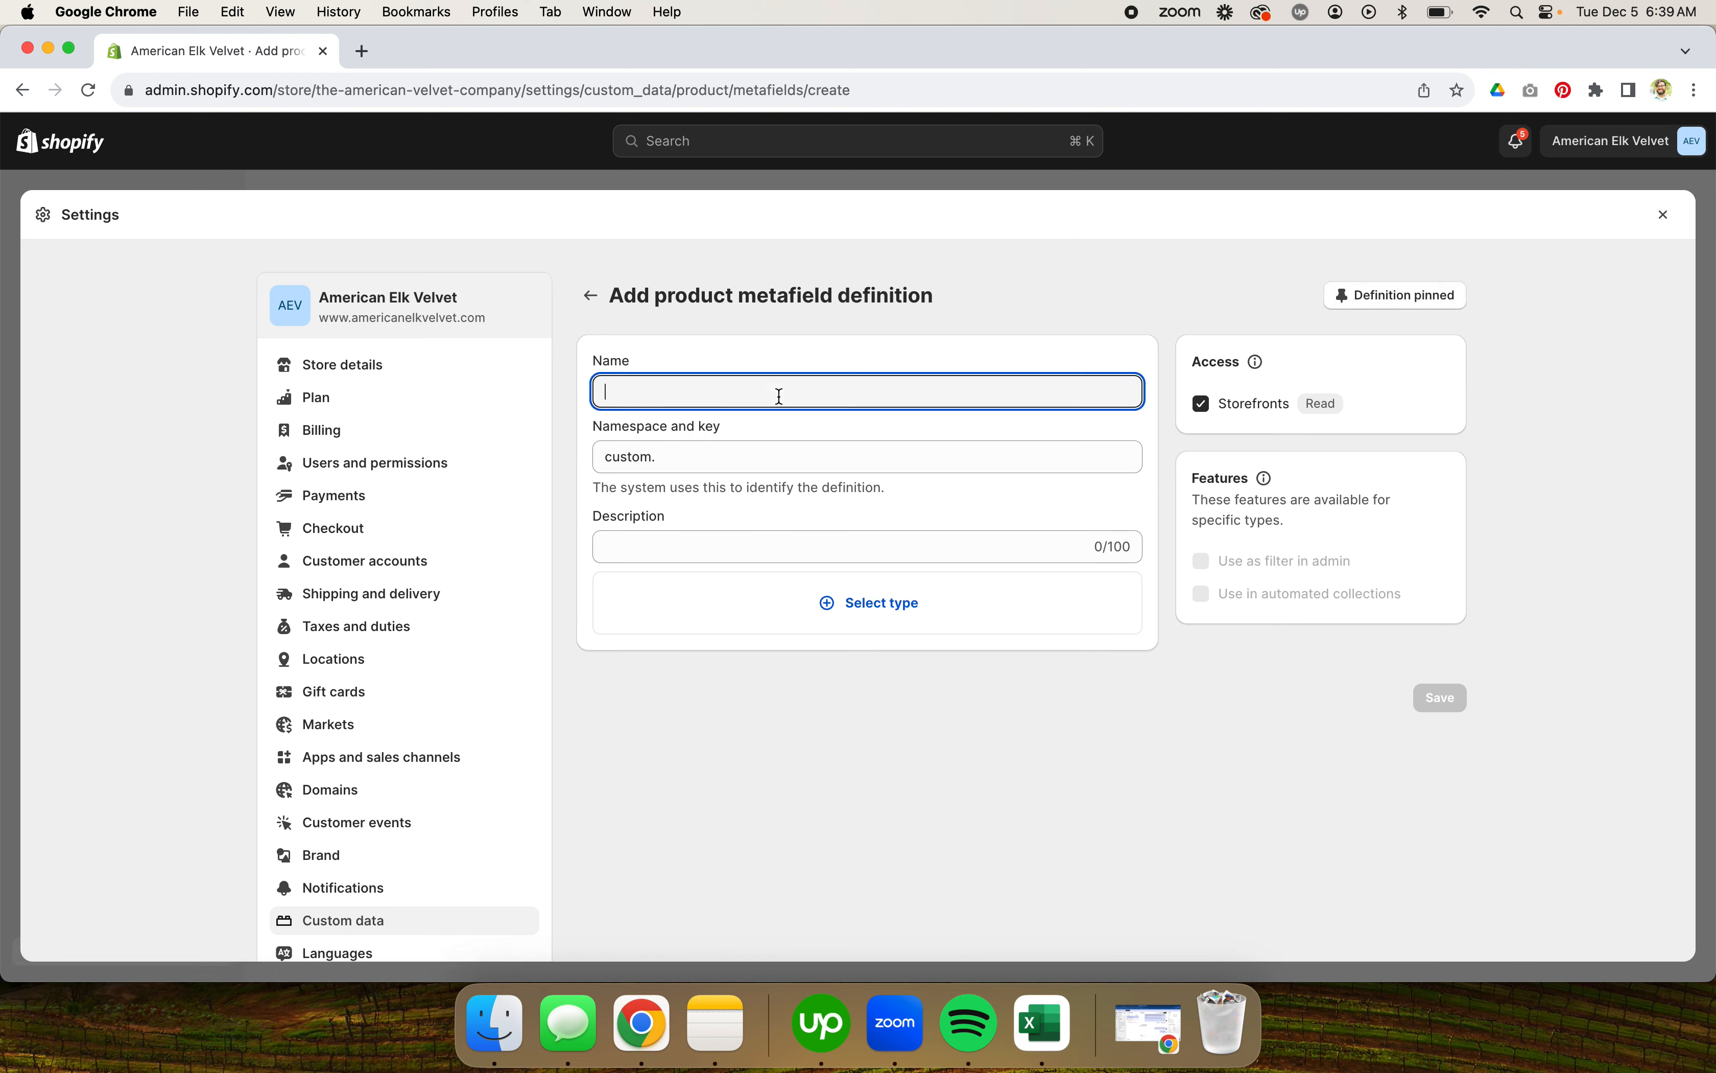
type("House")
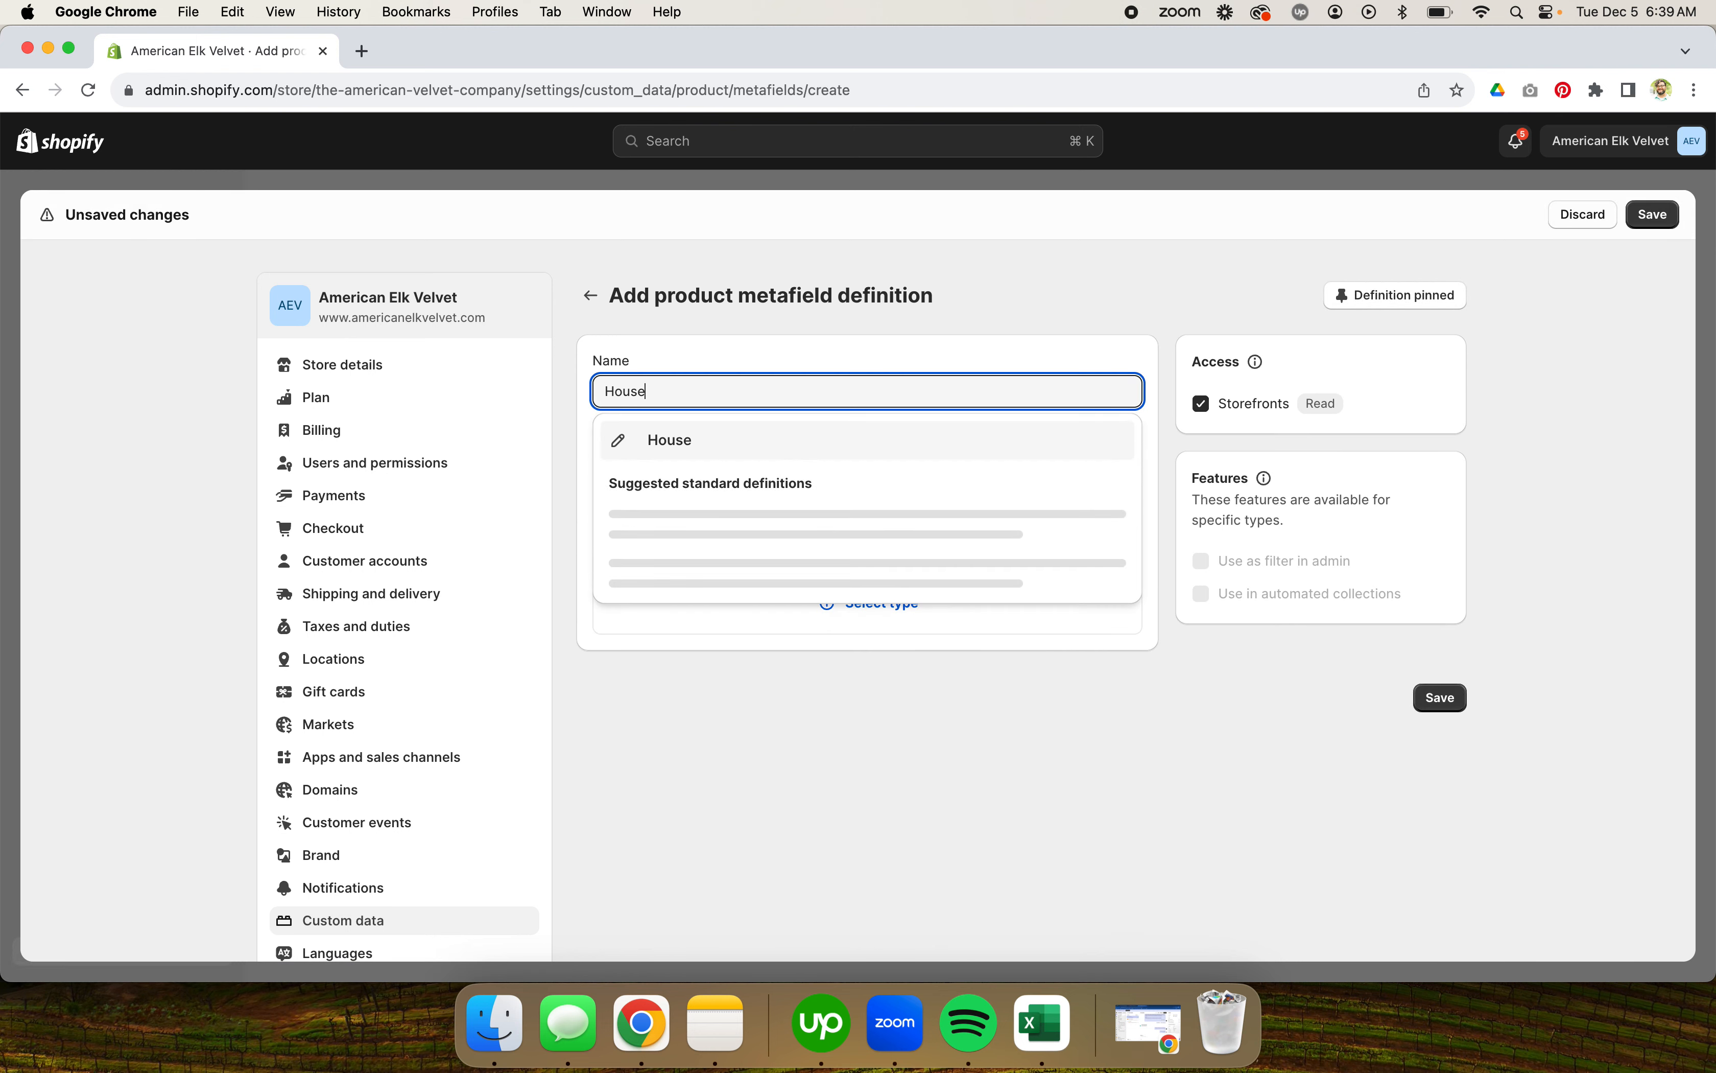
left_click(752, 437)
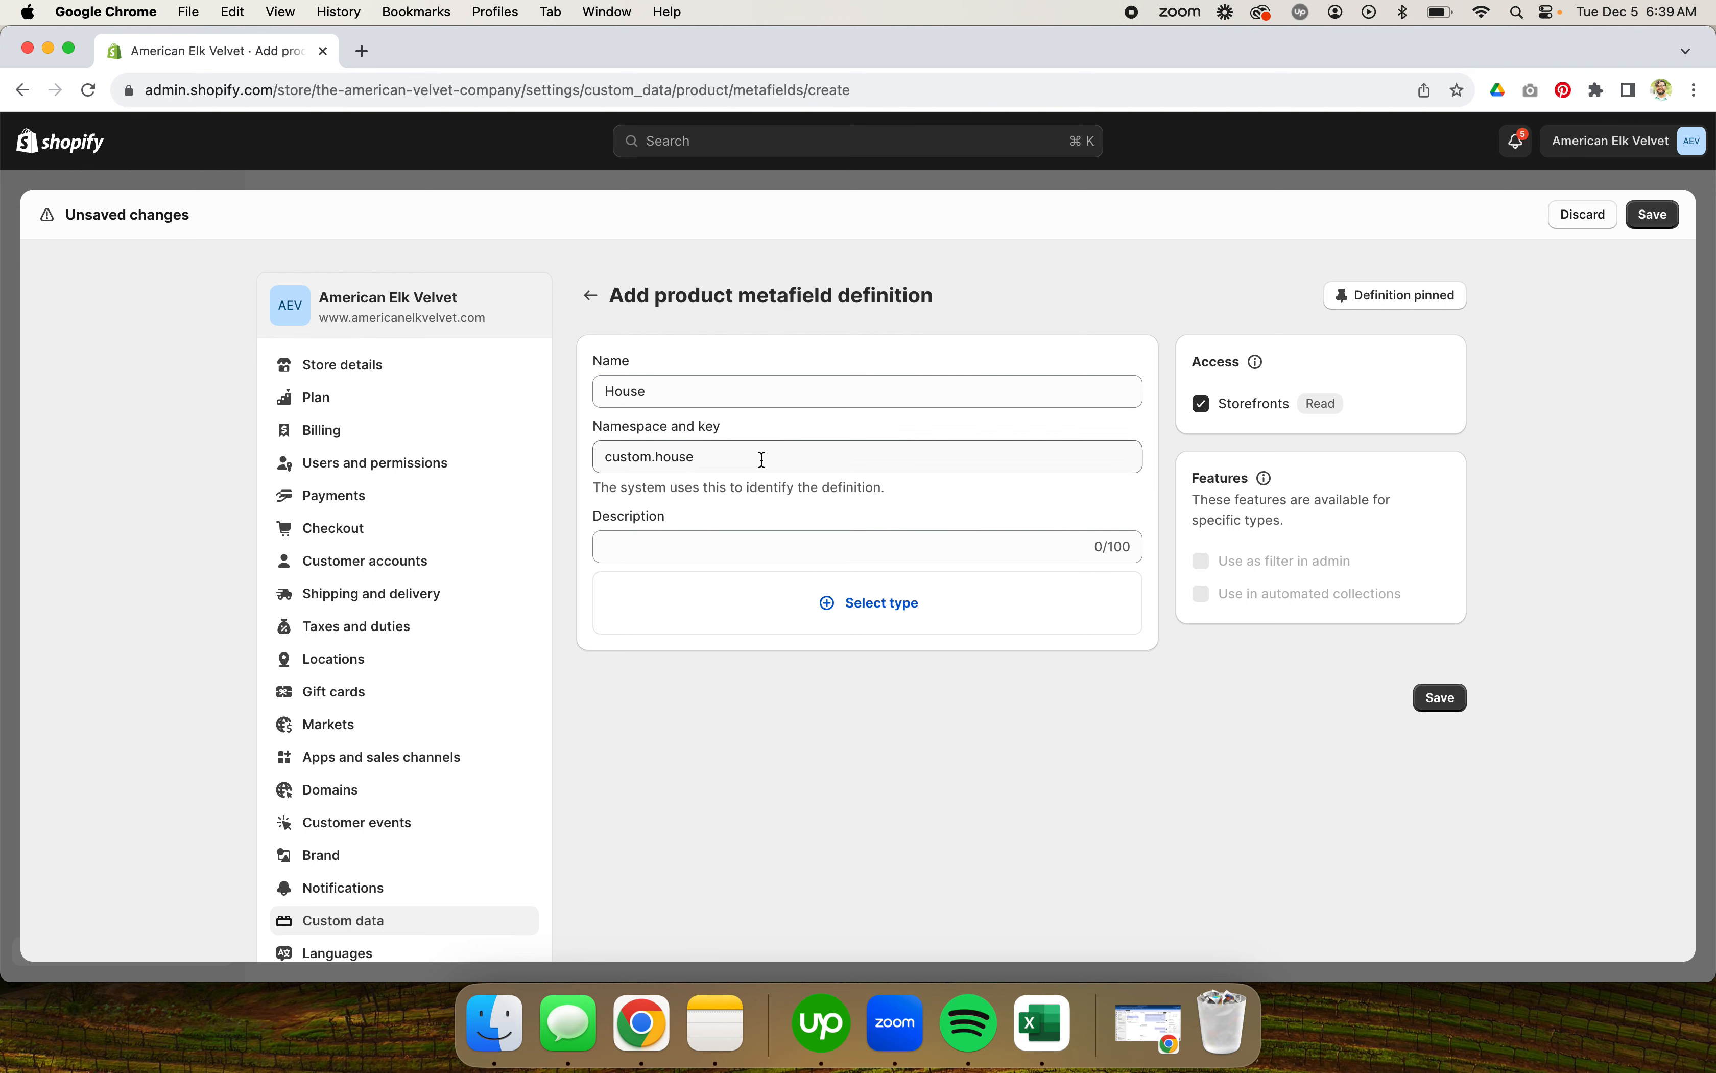
left_click(758, 549)
type("A house.")
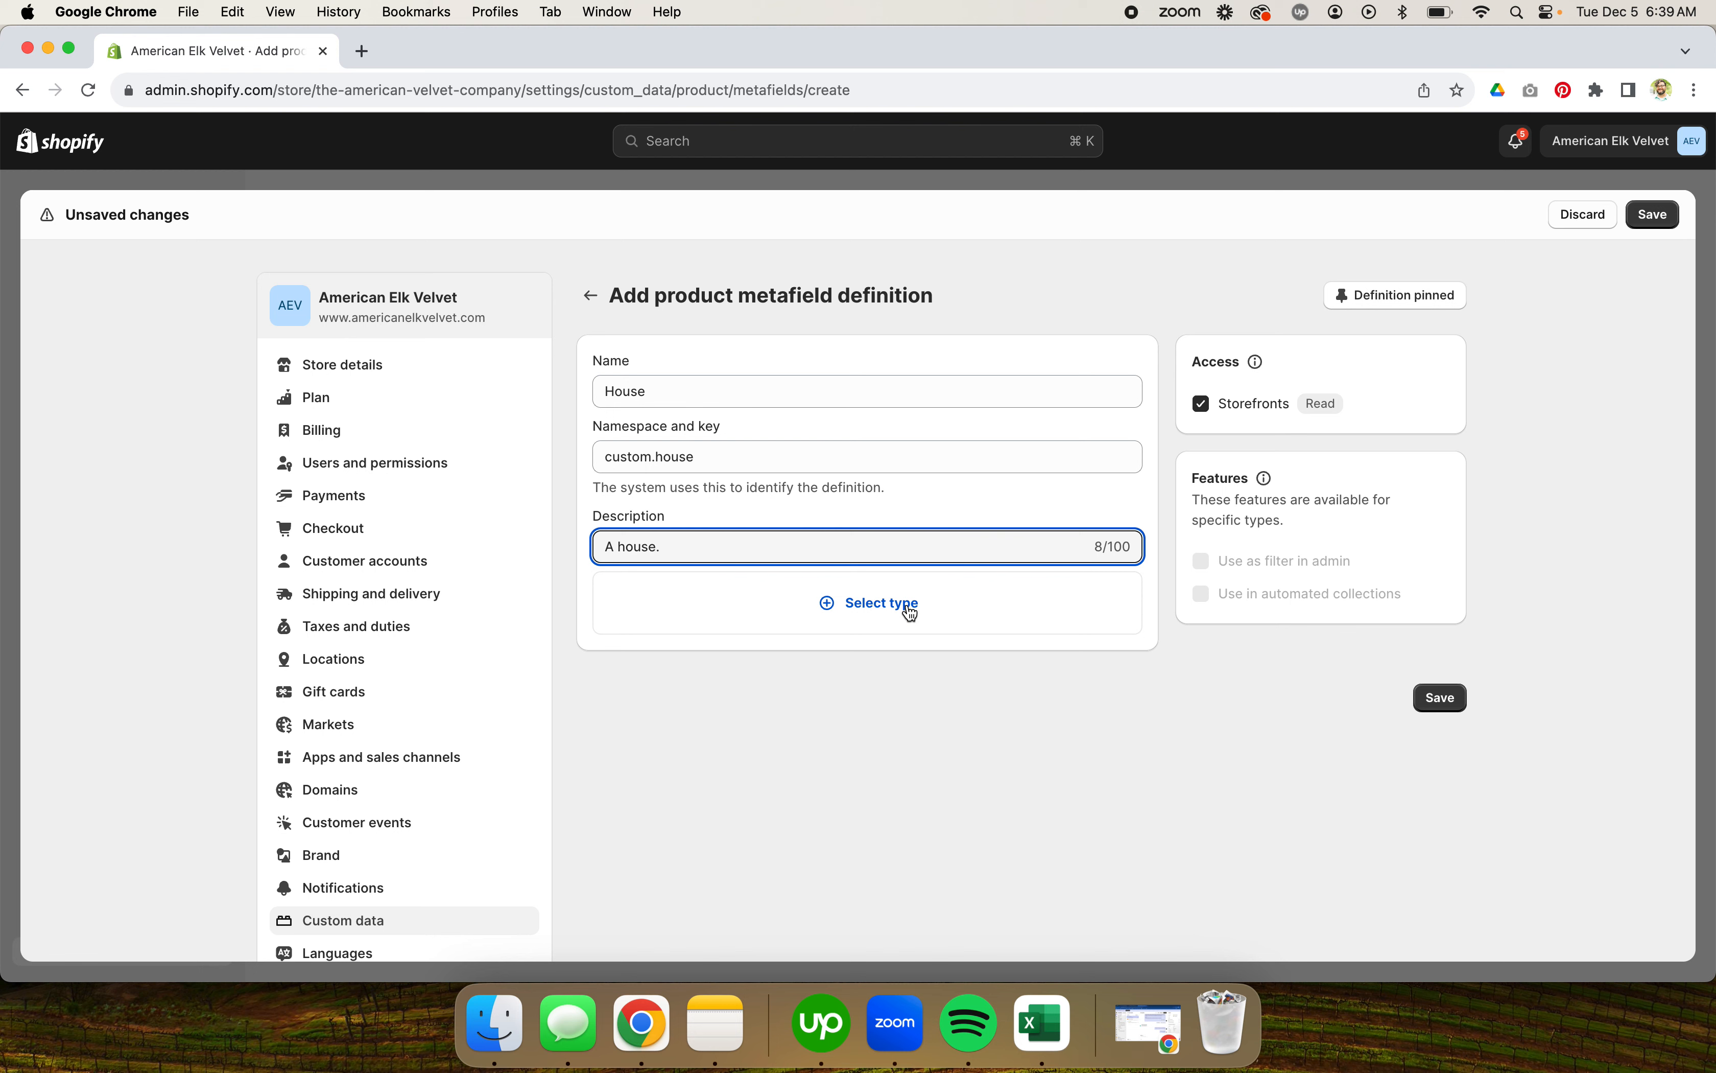
Step: Set the House definition's type to Single line text as a list of values and save it
left_click(909, 607)
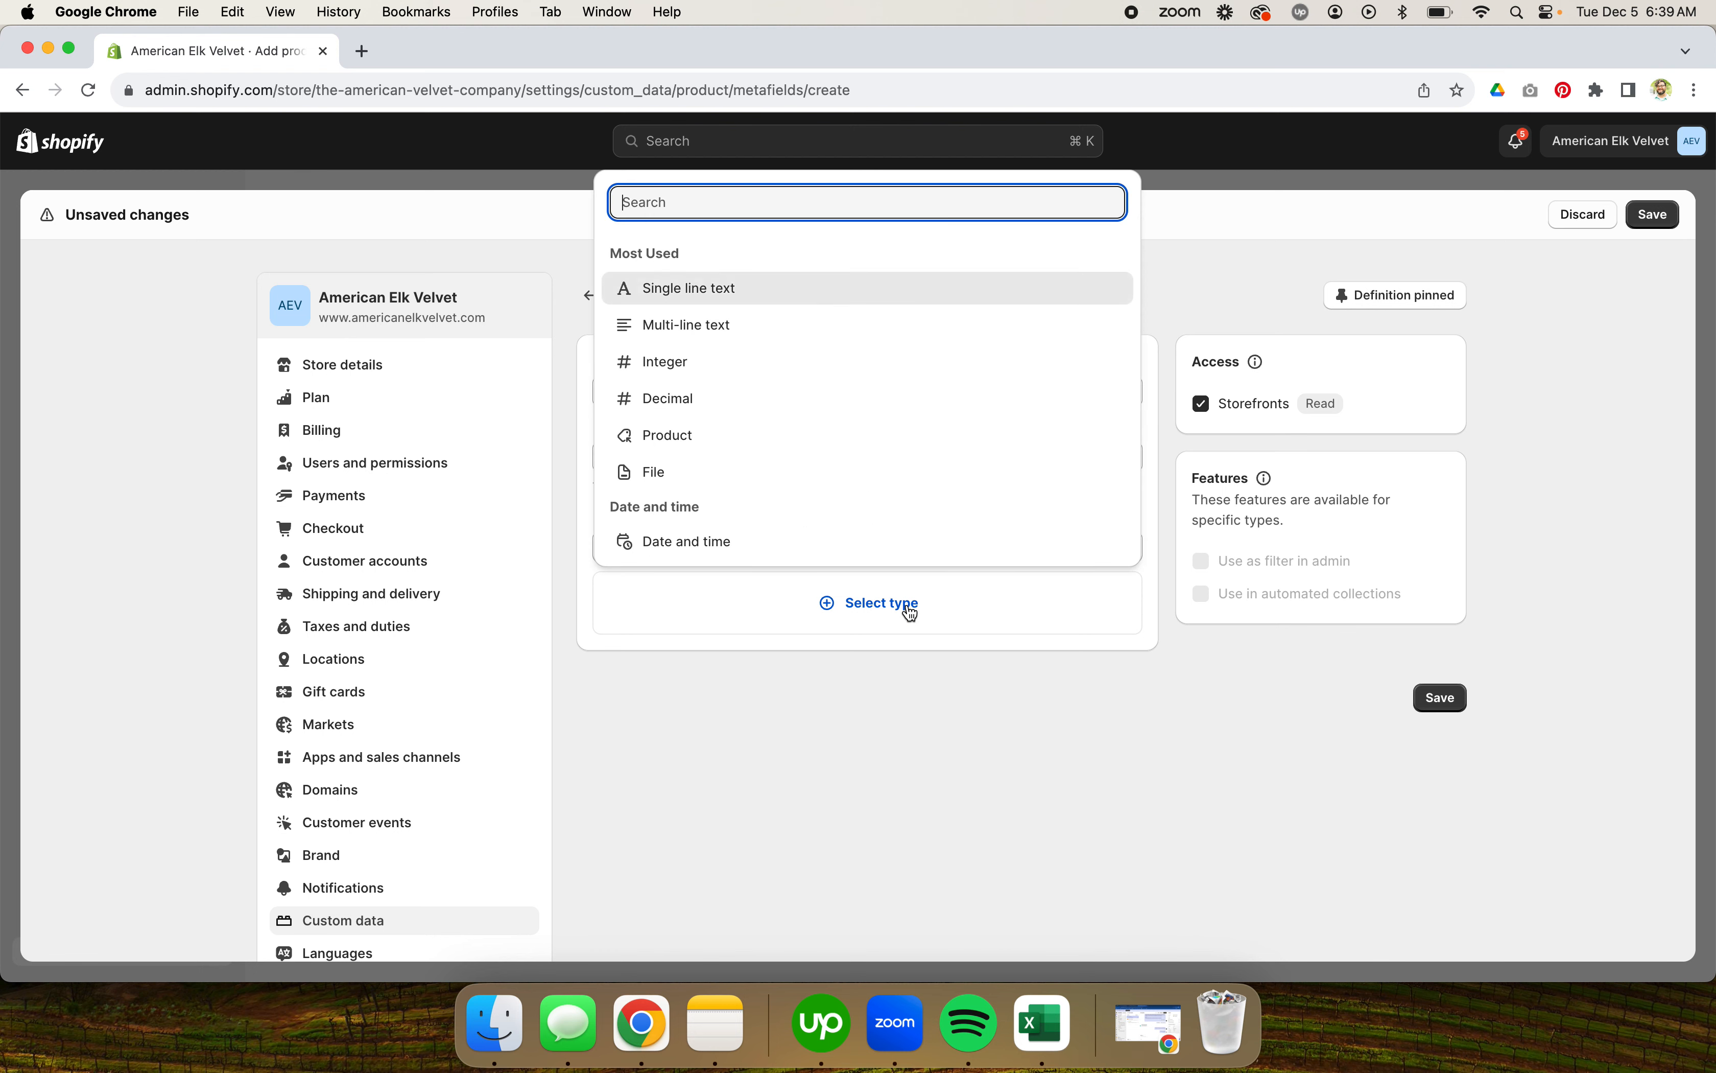
left_click(851, 286)
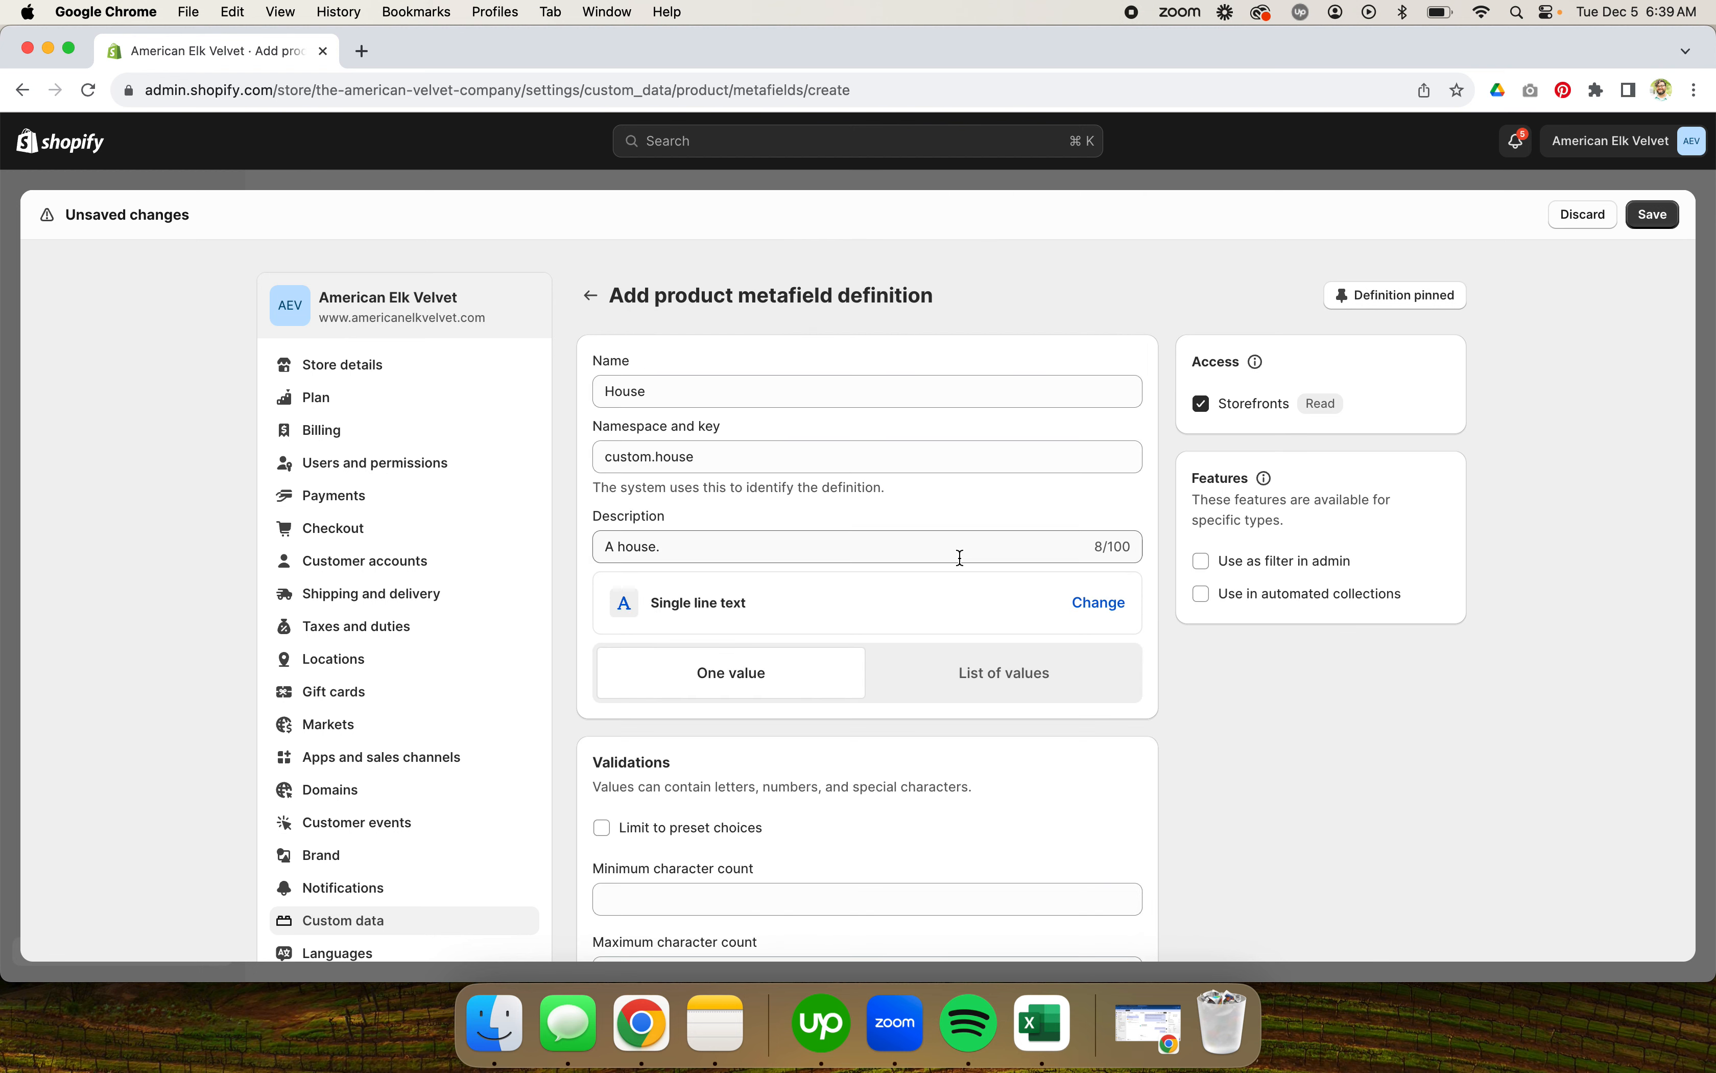
left_click(990, 688)
scroll(1154, 723, "down", 5)
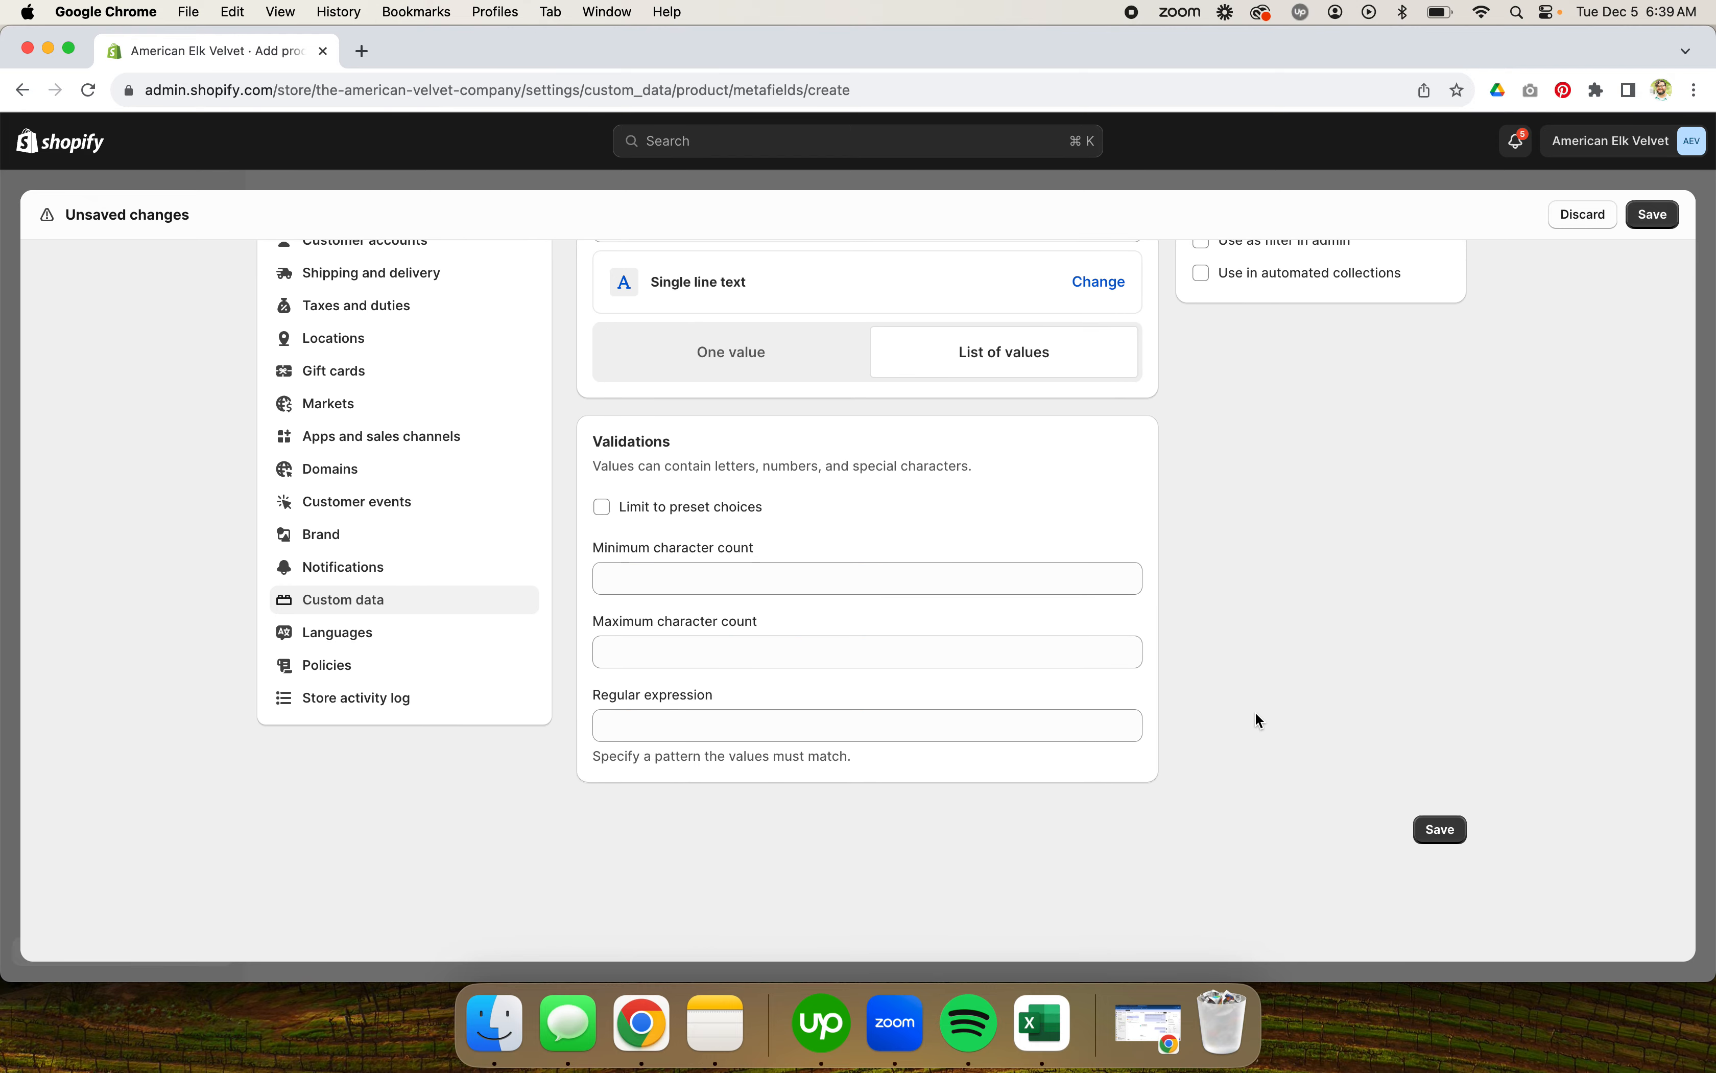
left_click(1446, 829)
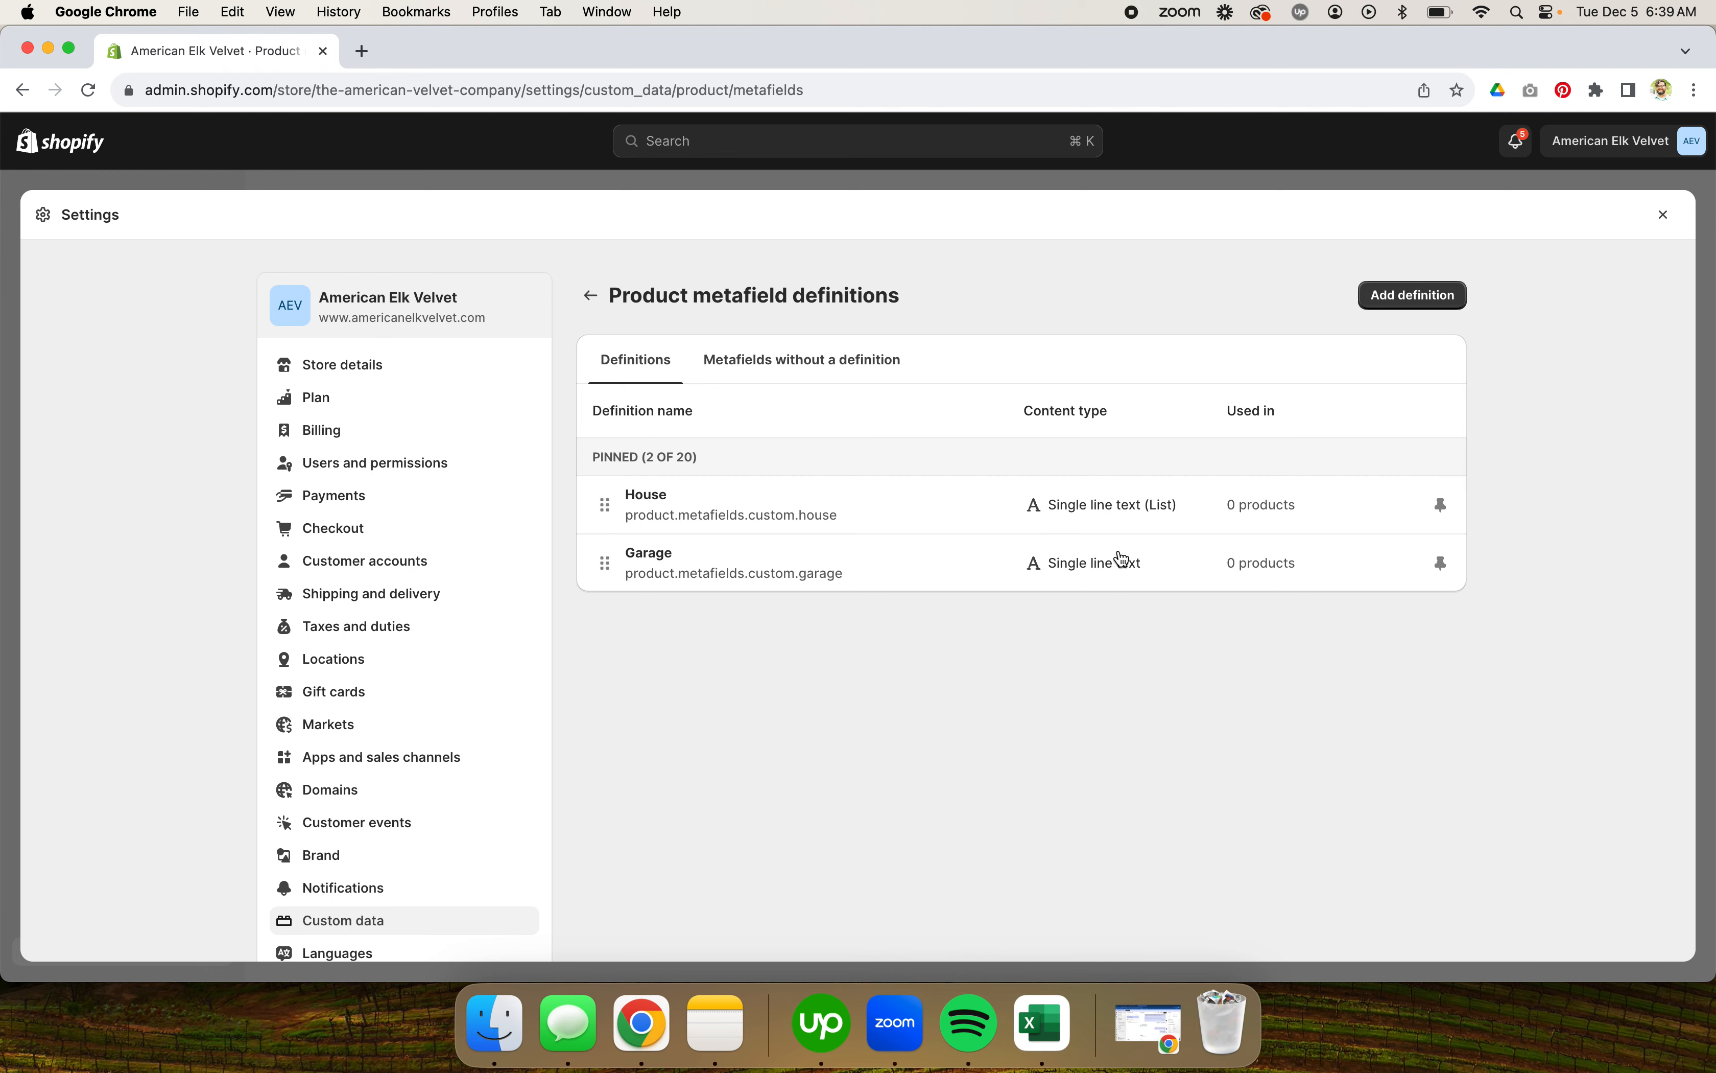
Step: Open the American Elk Velvet Antler Supplements - 1-Month Supply product from the products list
left_click(1669, 221)
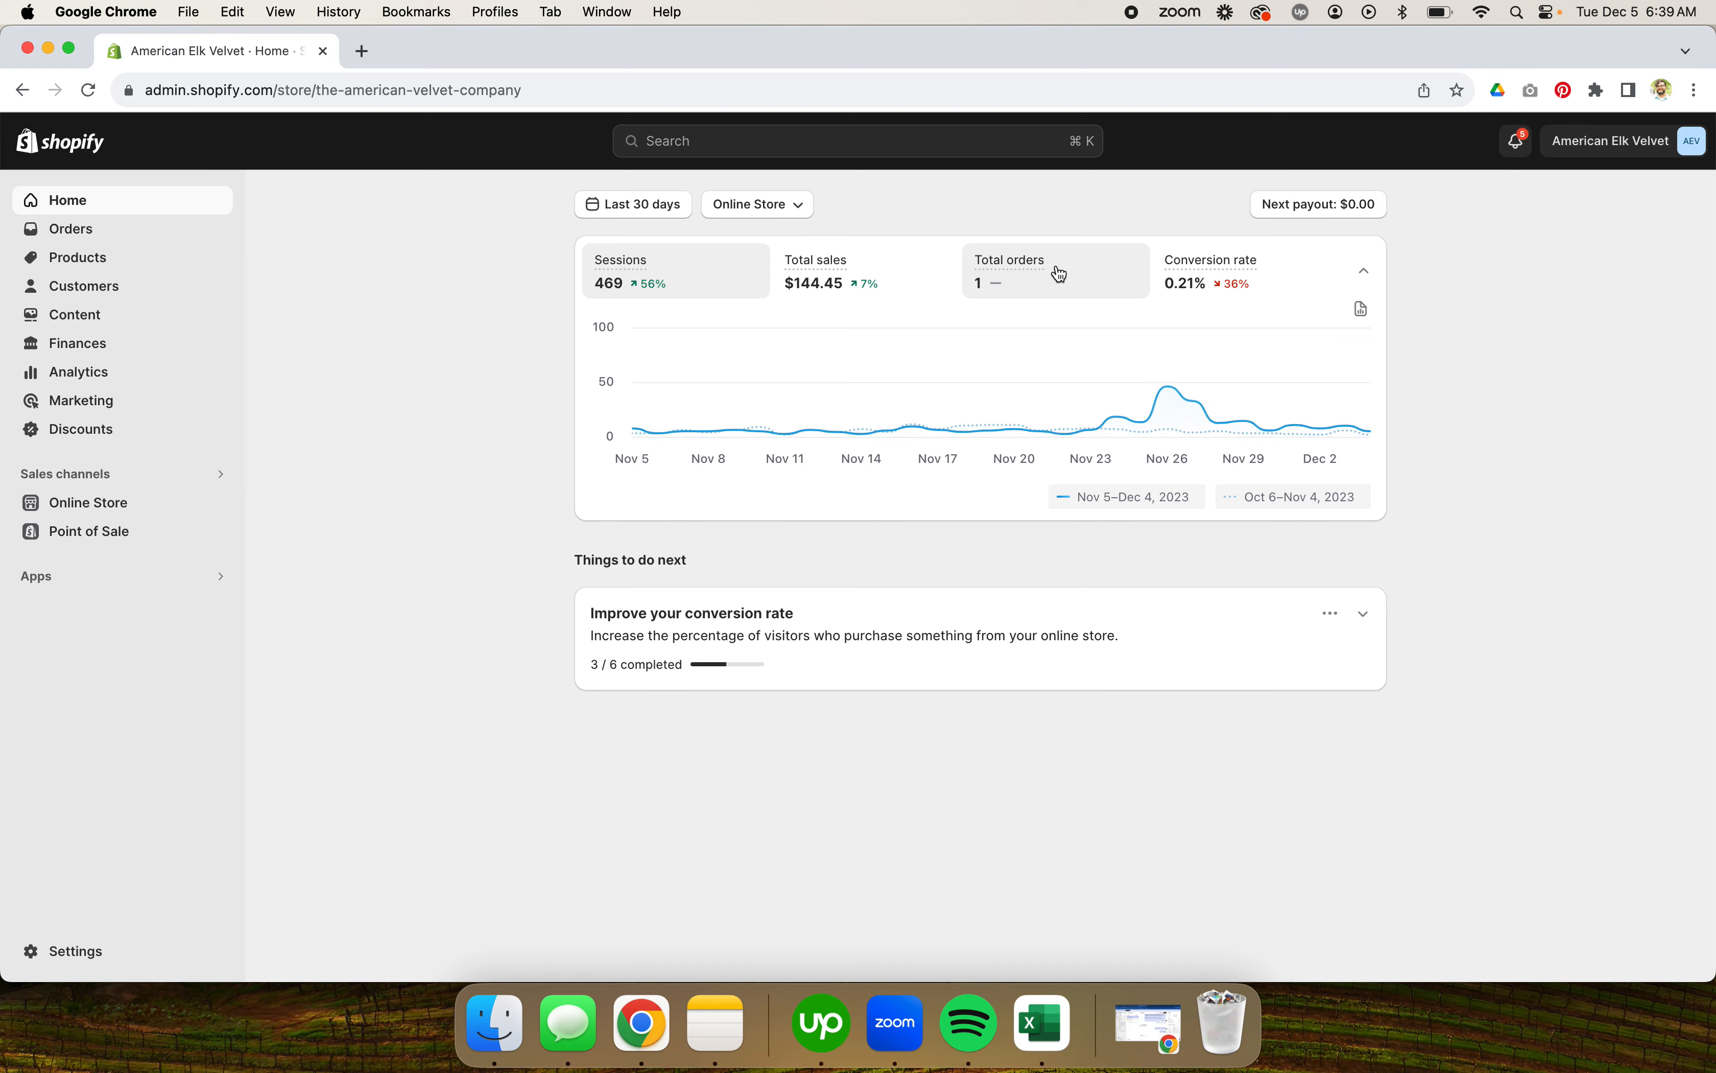
left_click(83, 266)
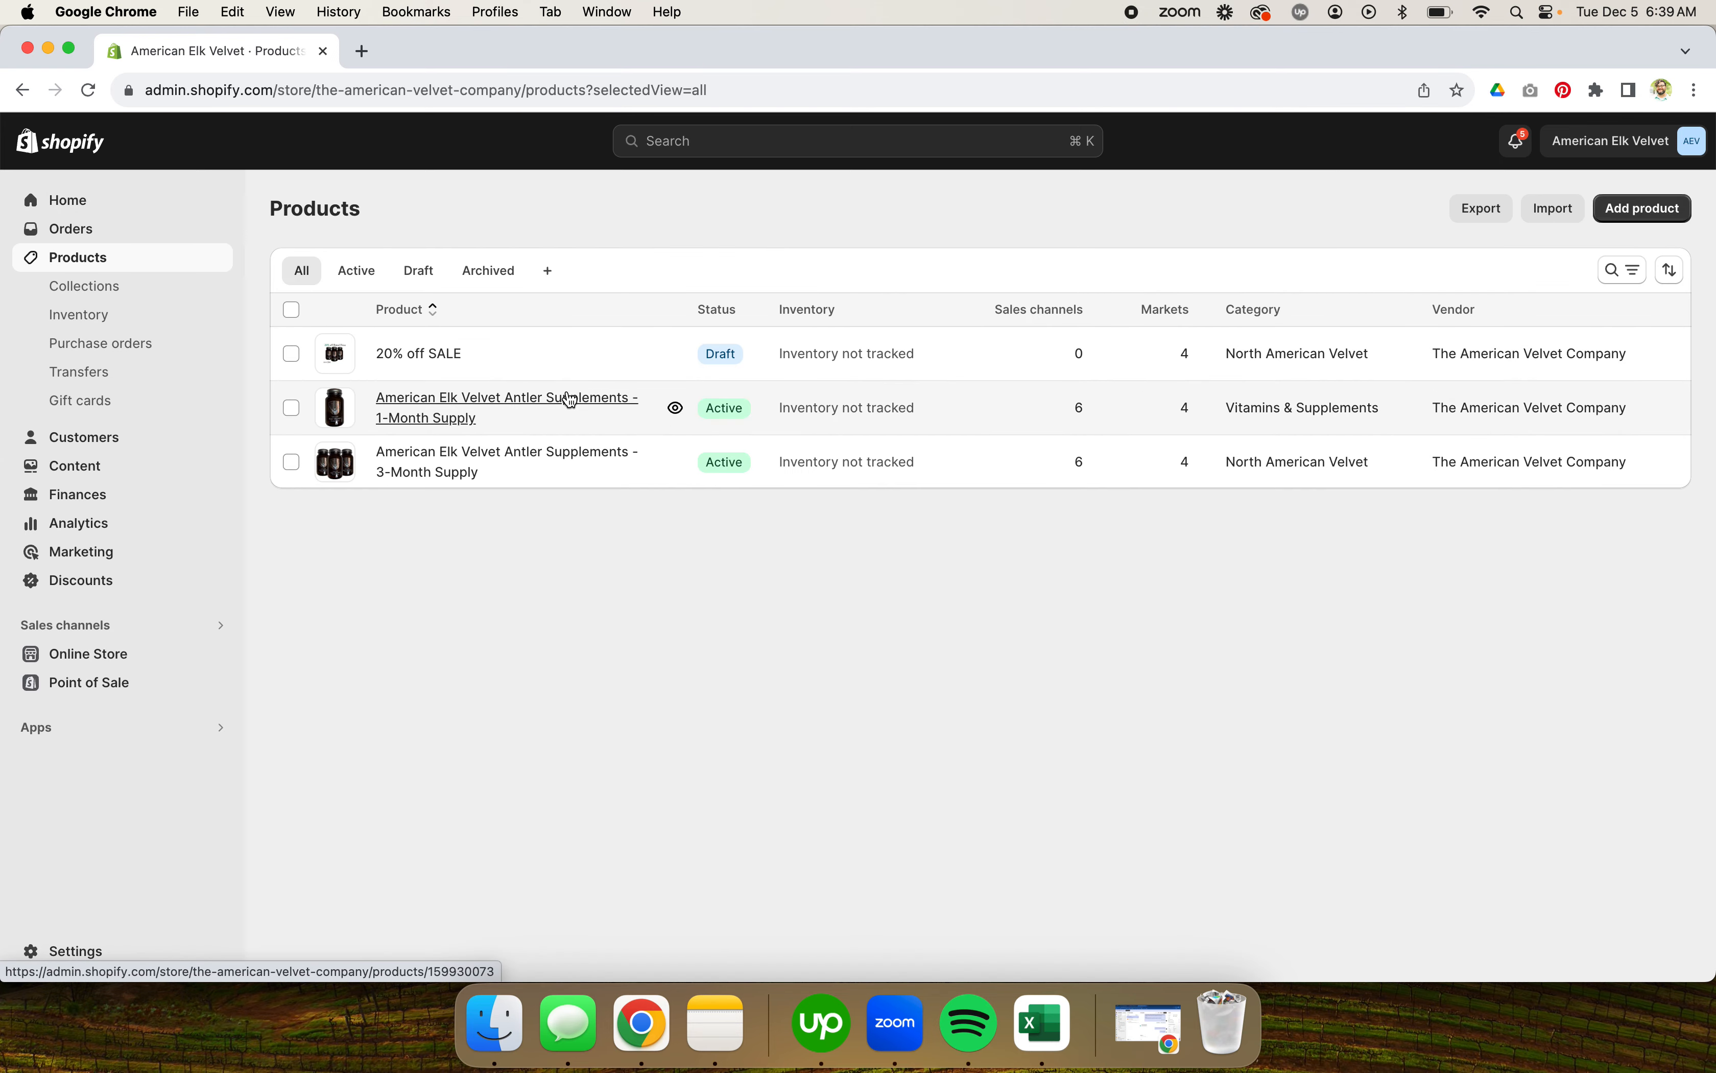
left_click(545, 398)
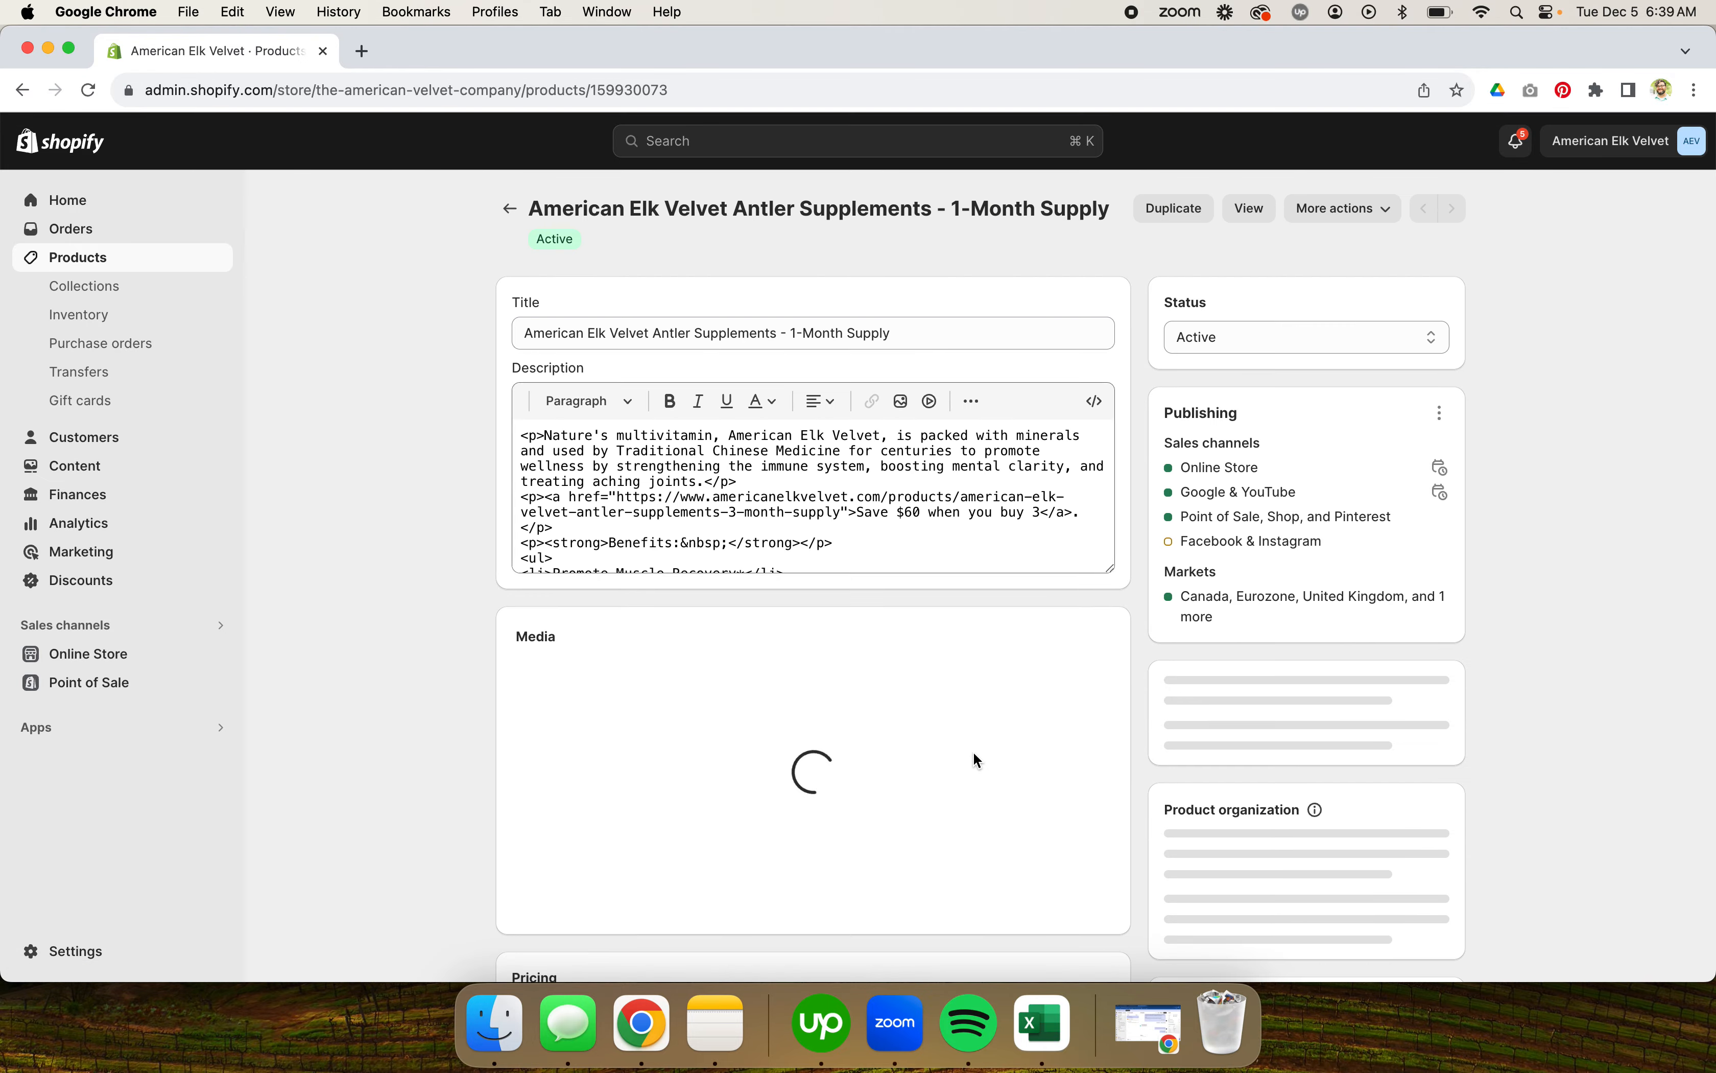
Step: Enter 1-Bedroom and Pool as list items in the product's House metafield
scroll(988, 814, "down", 15)
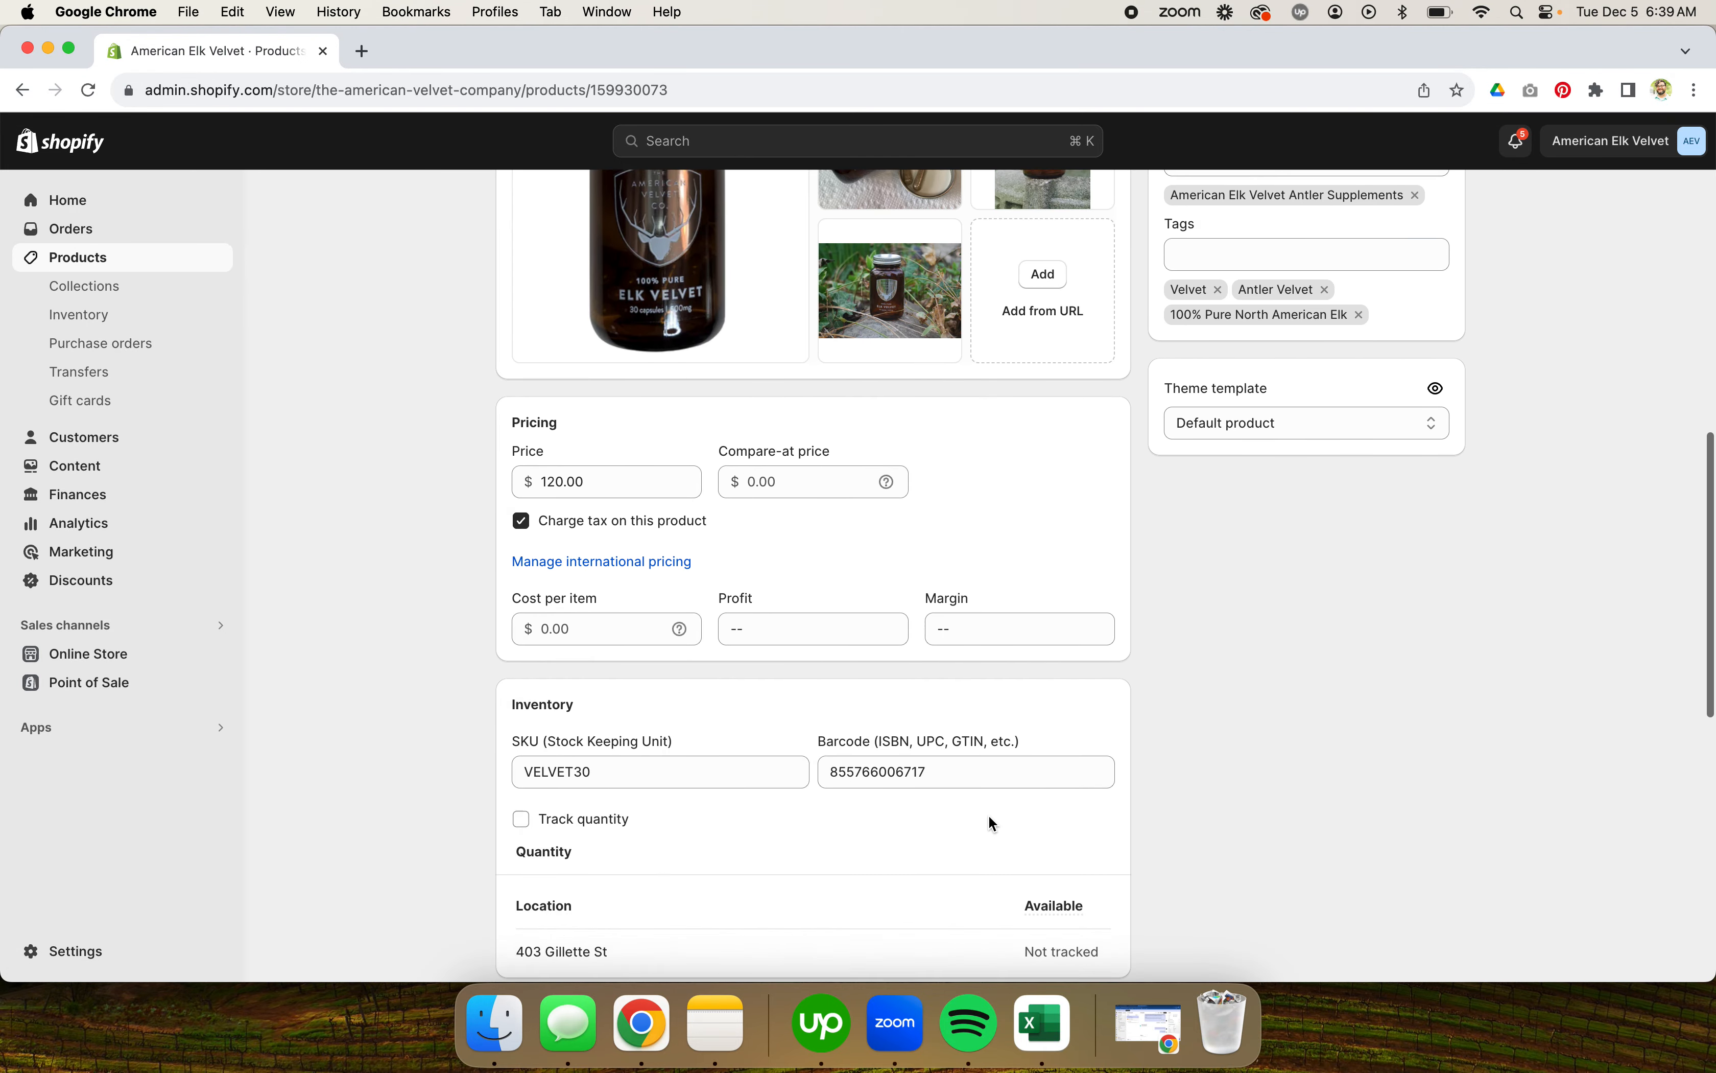
scroll(988, 814, "down", 10)
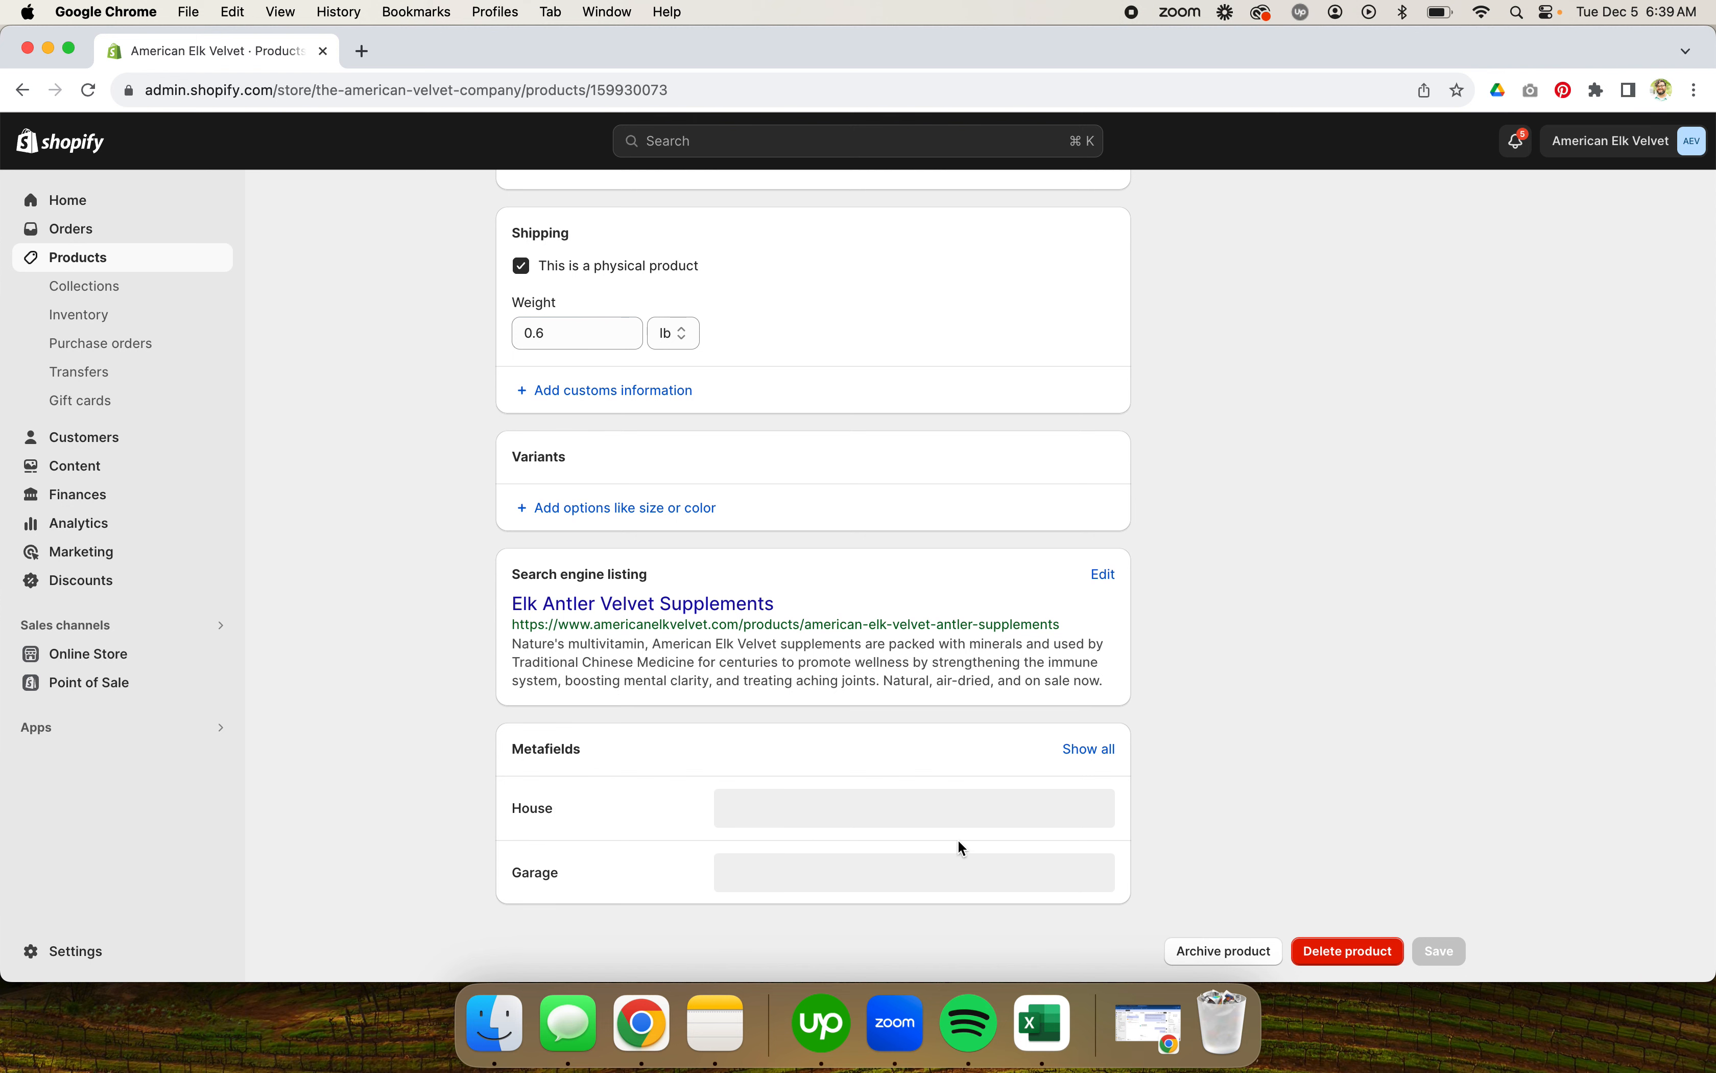
left_click(951, 874)
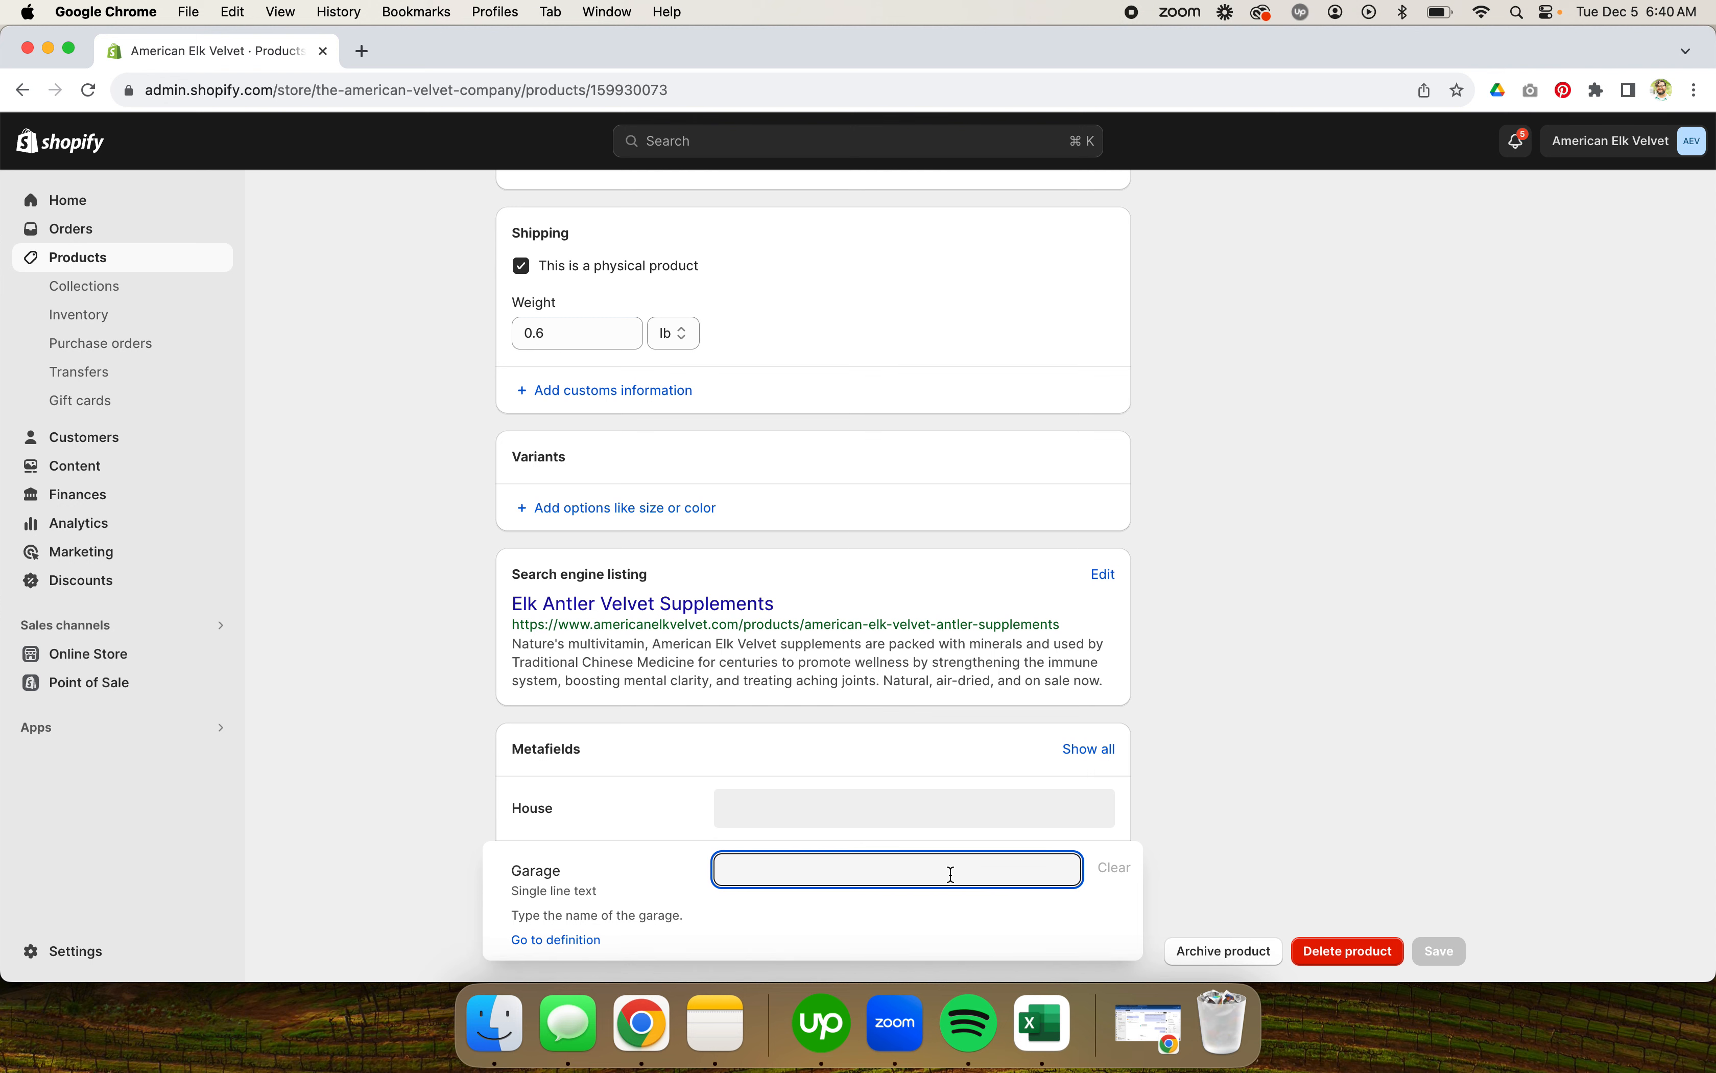
left_click(885, 800)
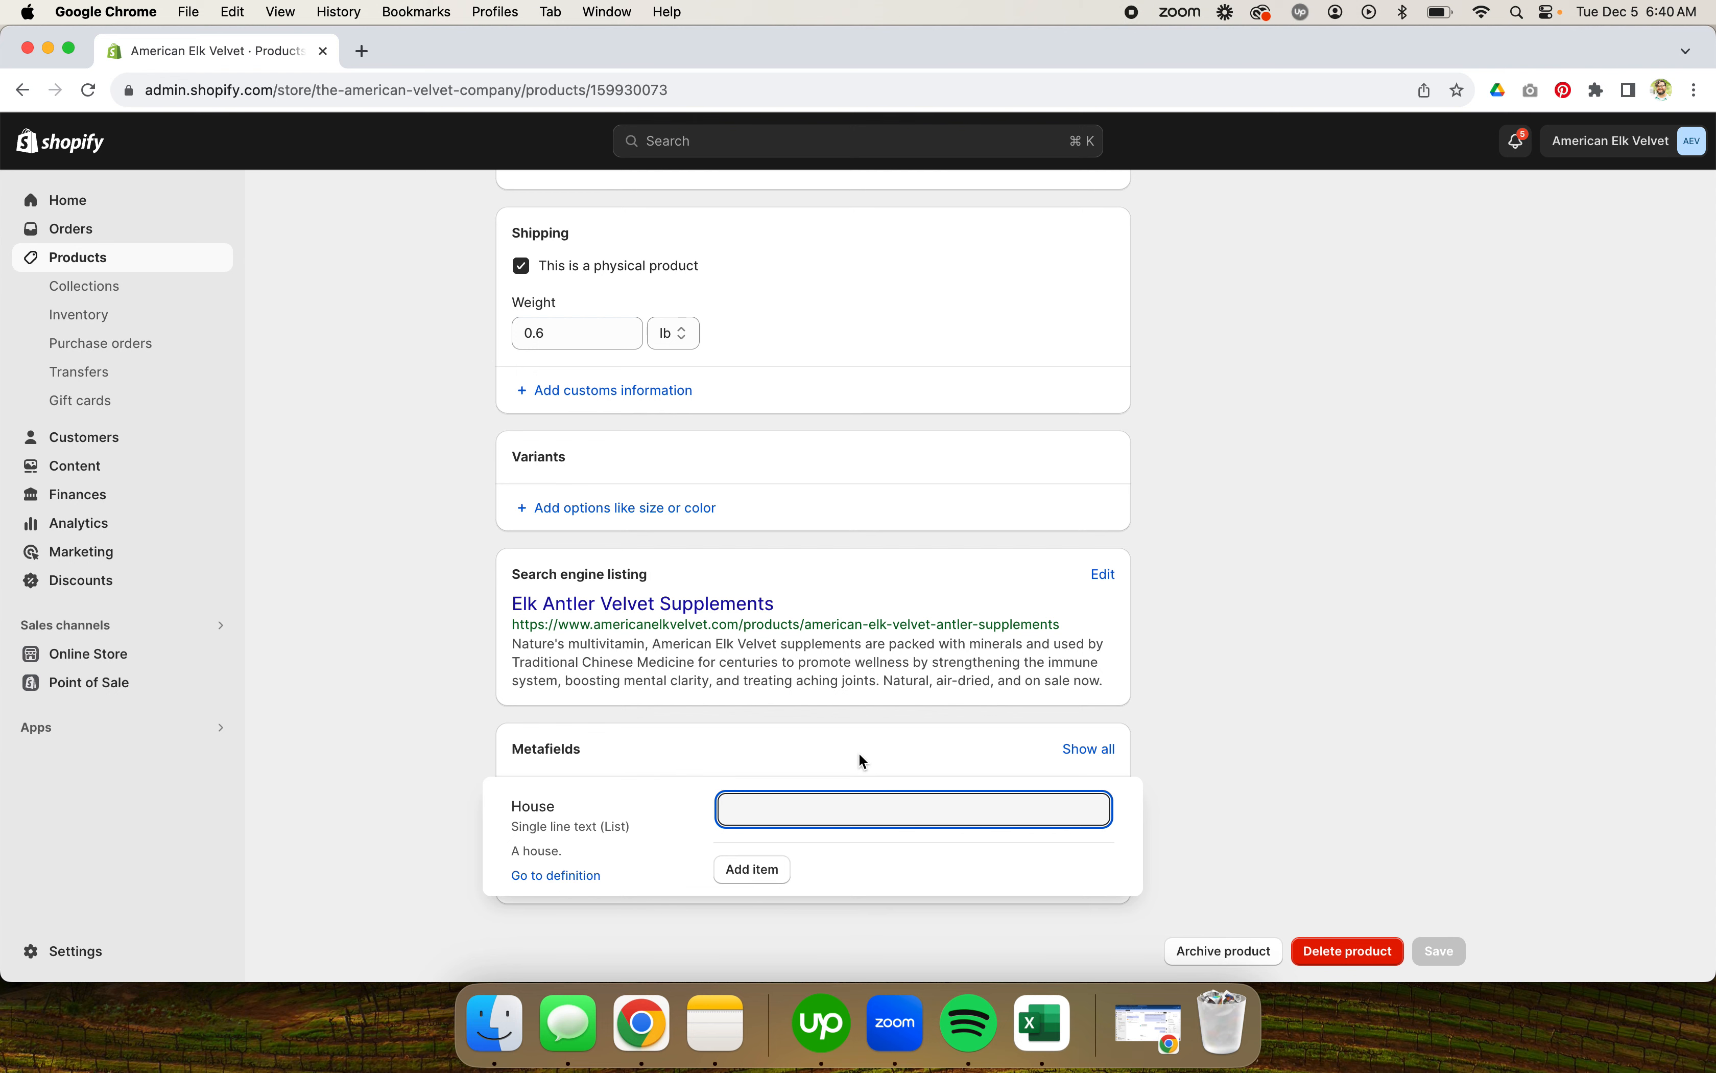
type("1-")
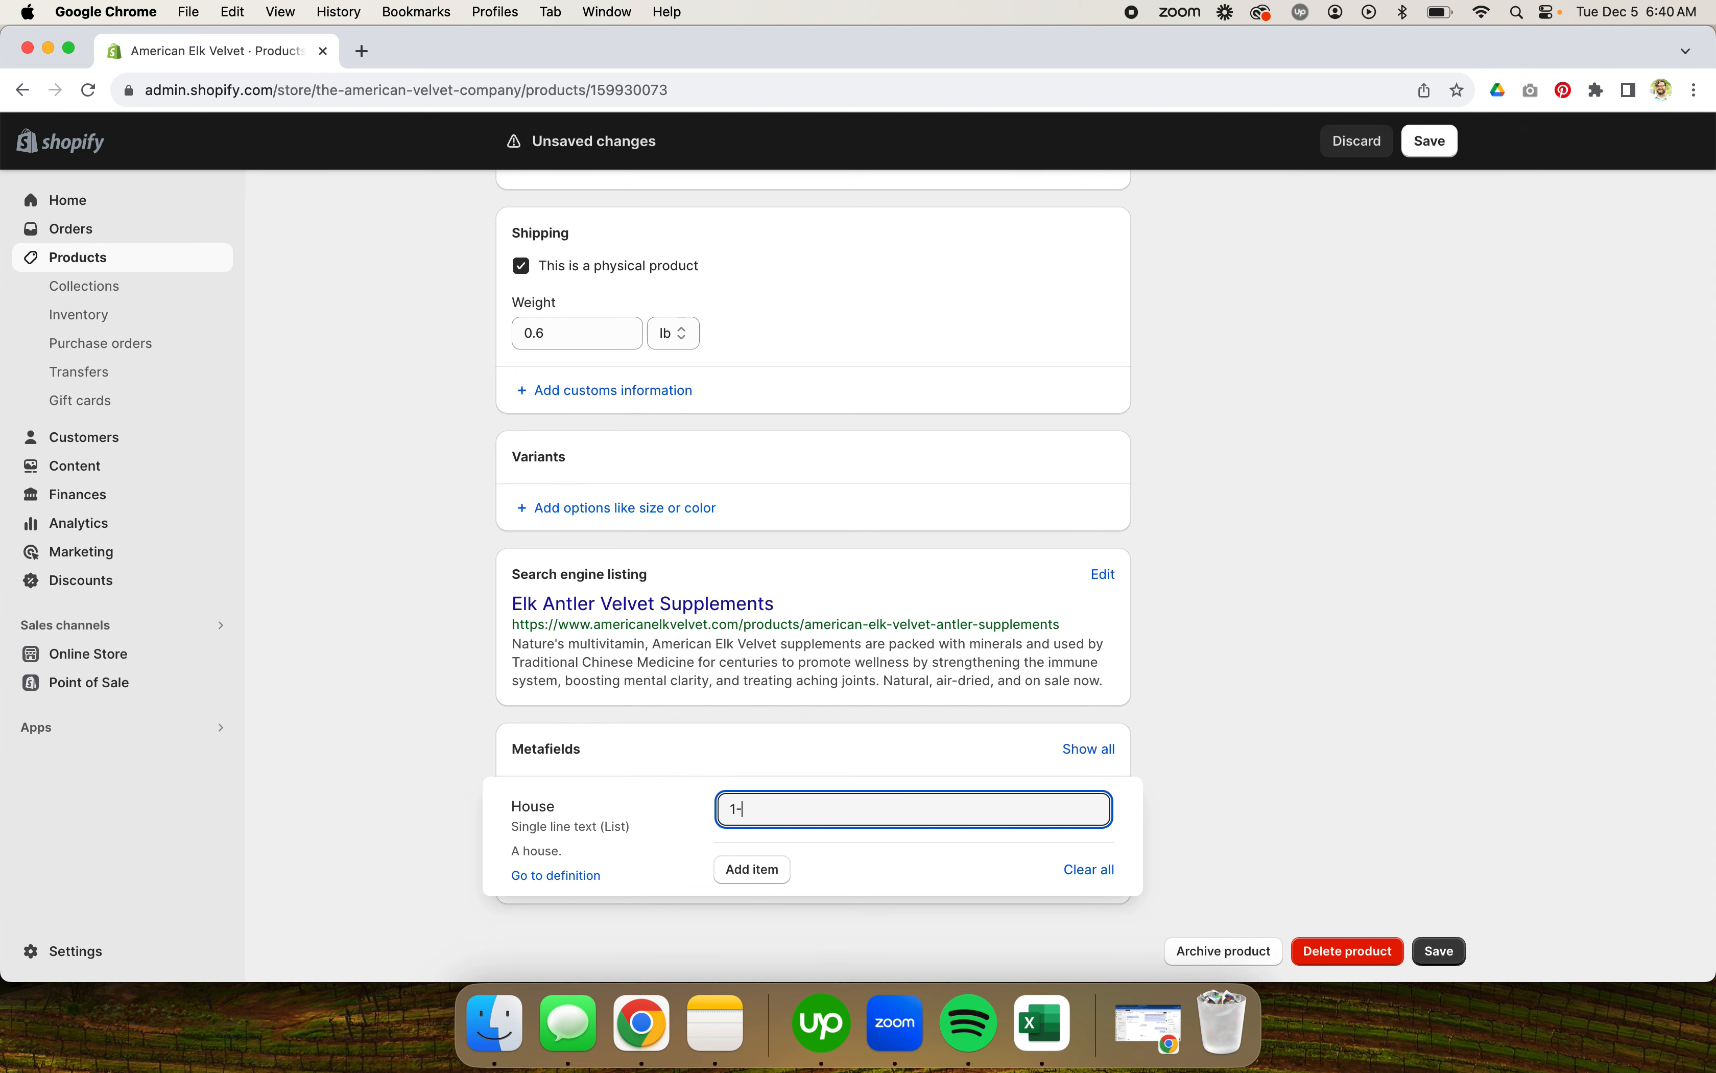
type("Bedroom")
left_click(745, 873)
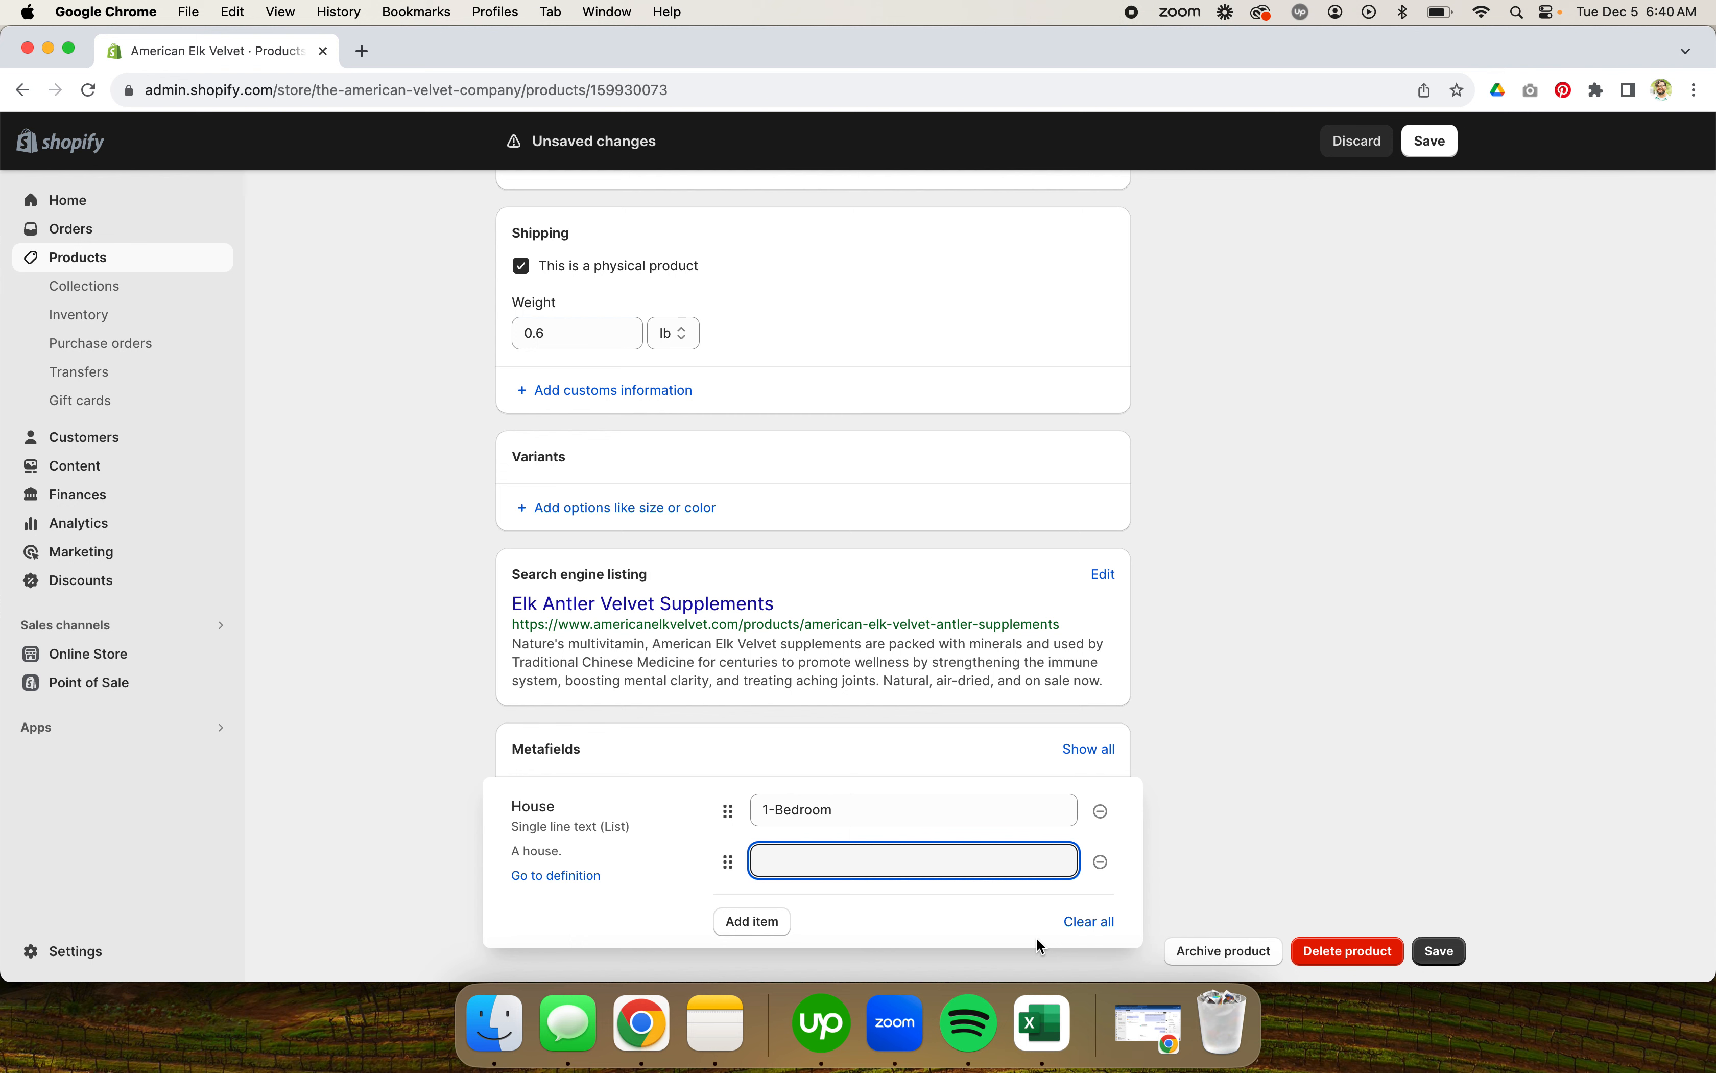
type("Pool")
left_click(773, 922)
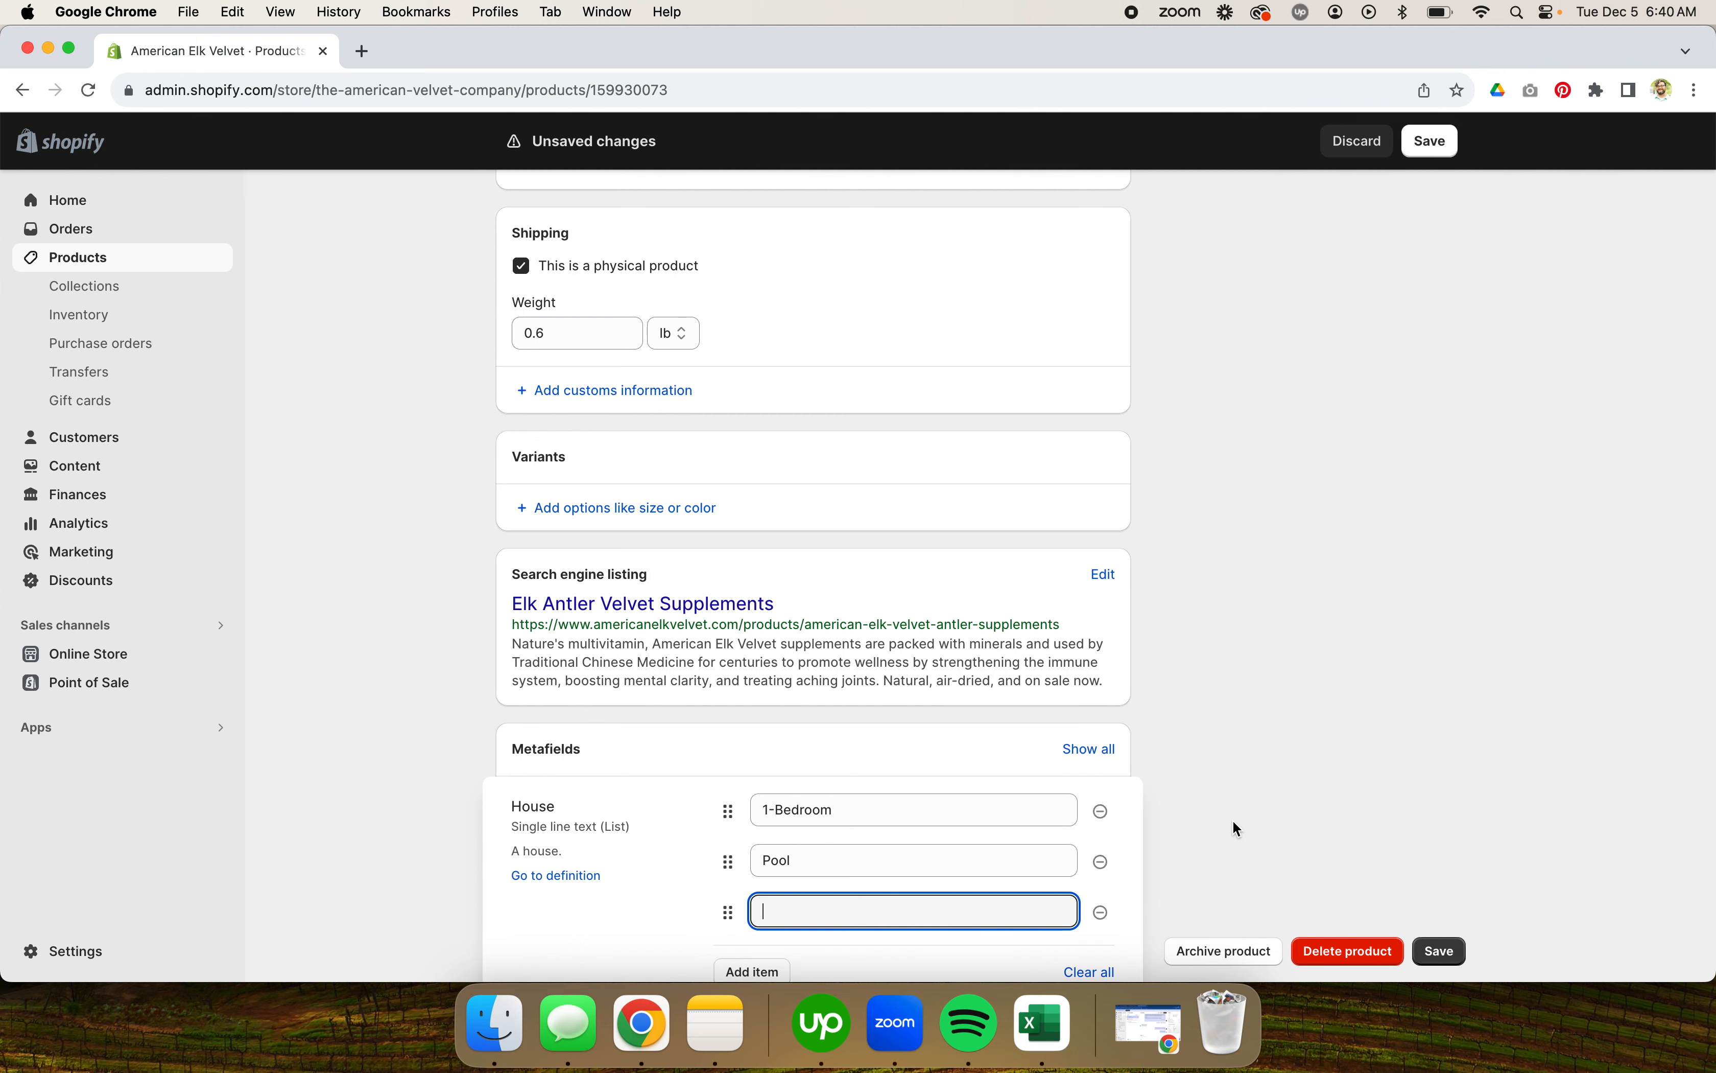
scroll(1231, 820, "down", 1)
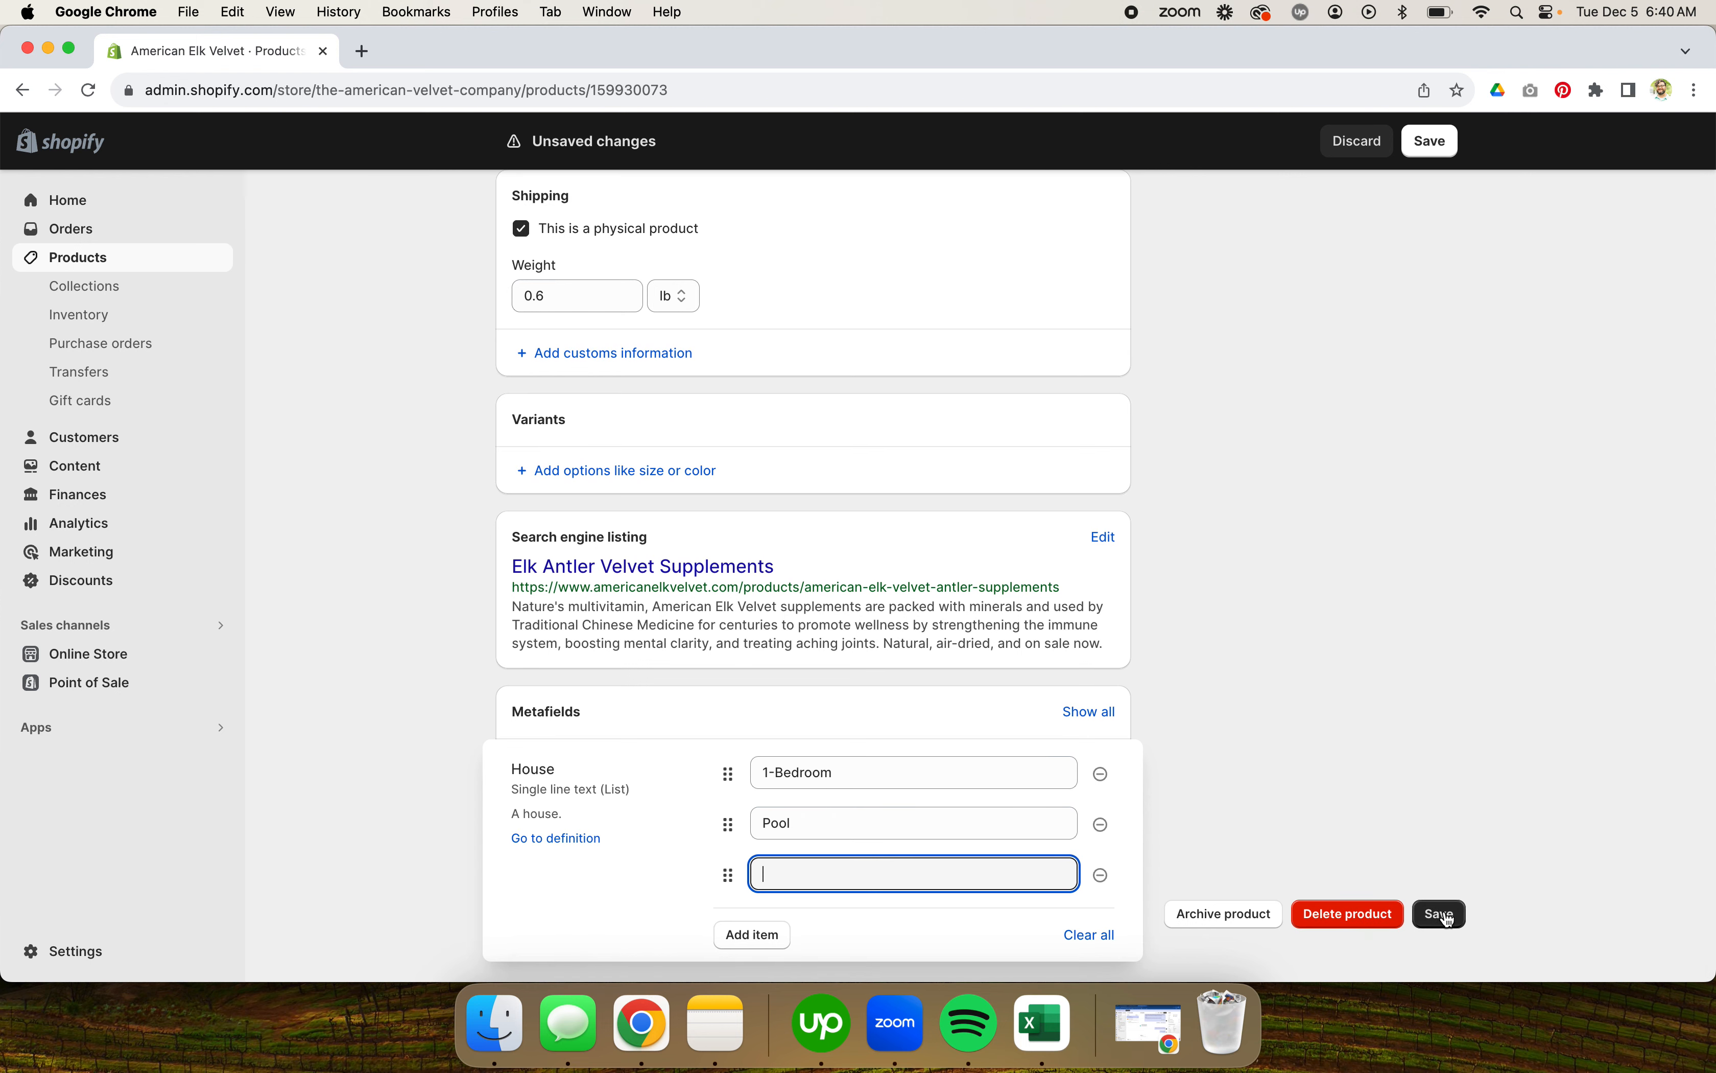
left_click(1167, 805)
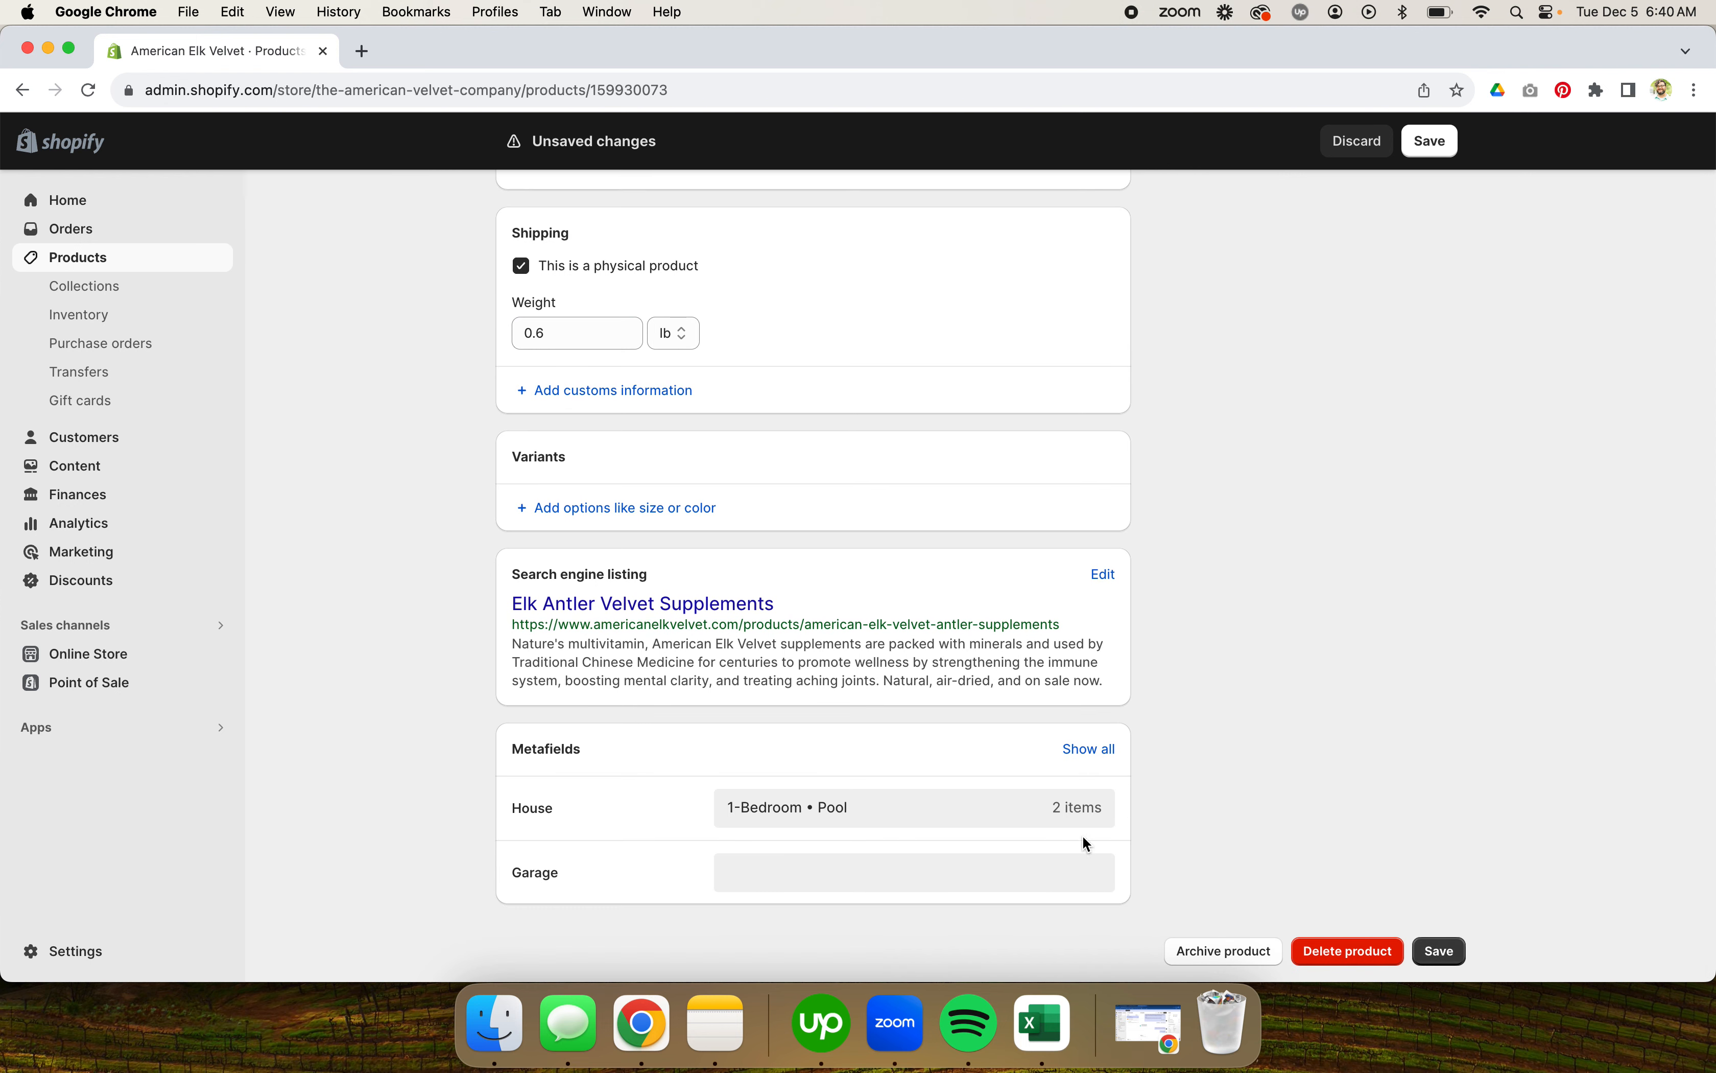
Step: Set the product's Garage metafield to 2-Car and save the product
left_click(812, 872)
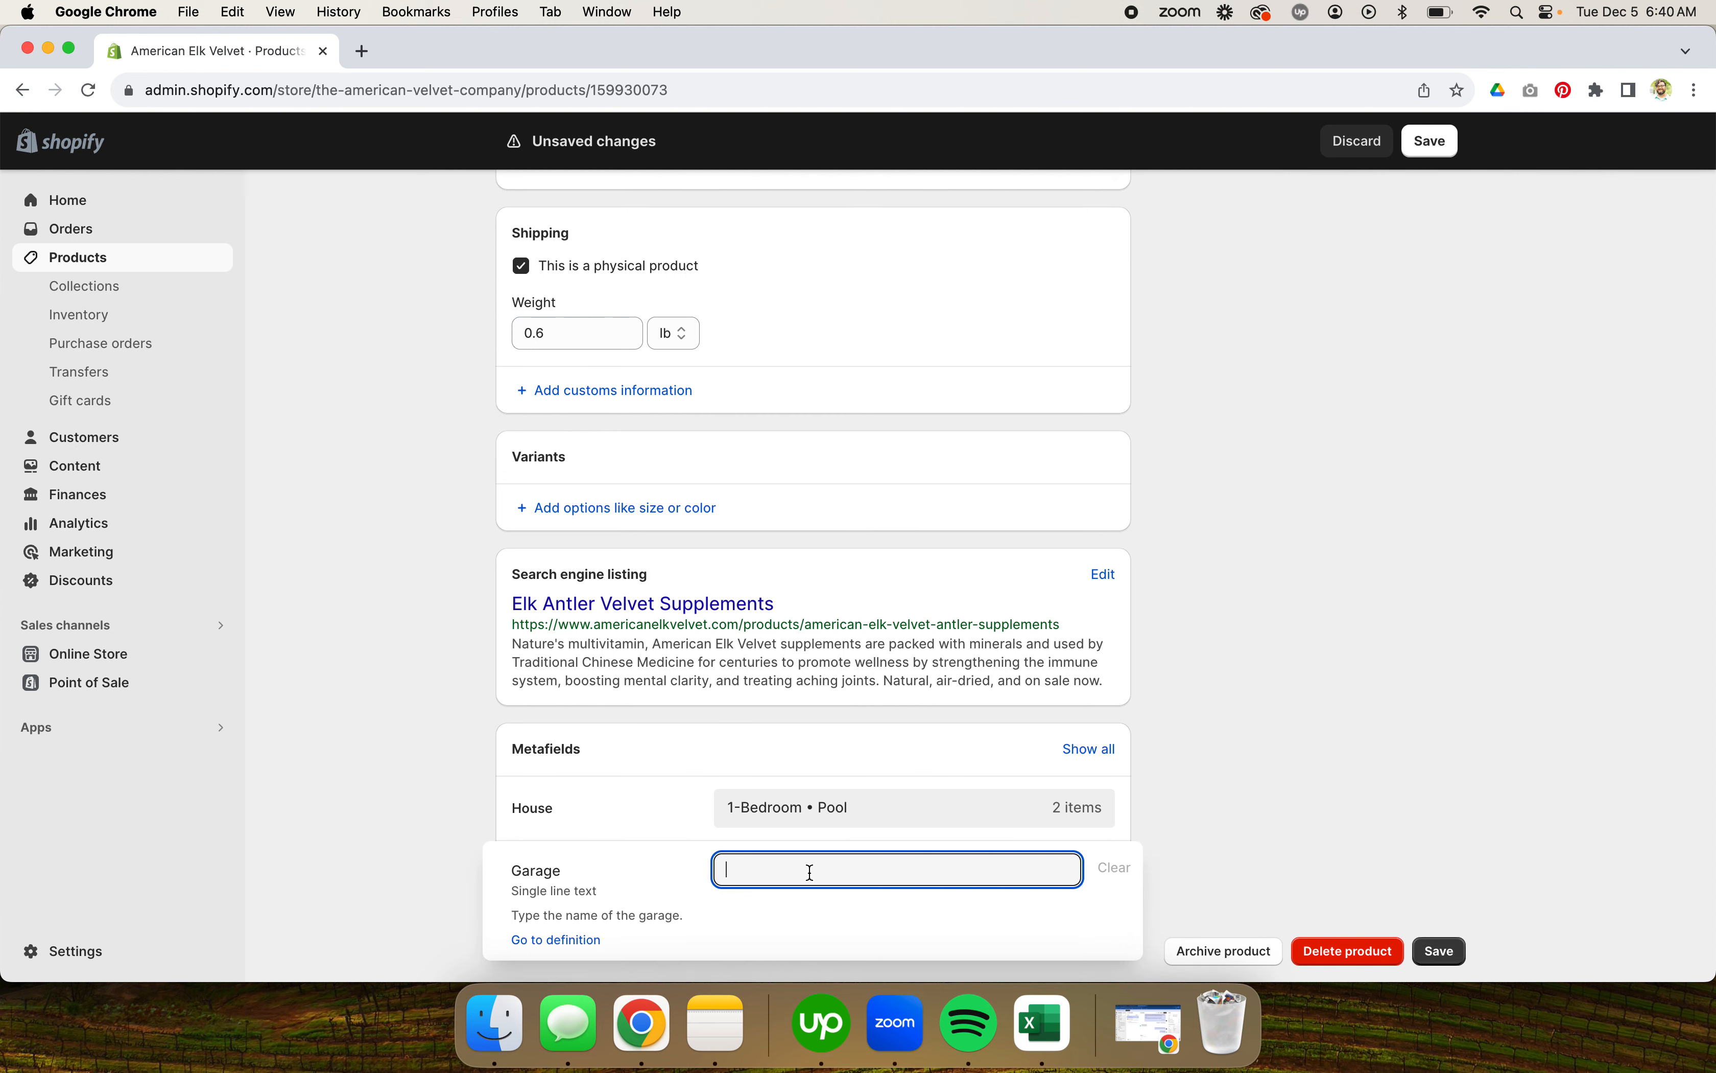
type("2-Car")
left_click(1209, 744)
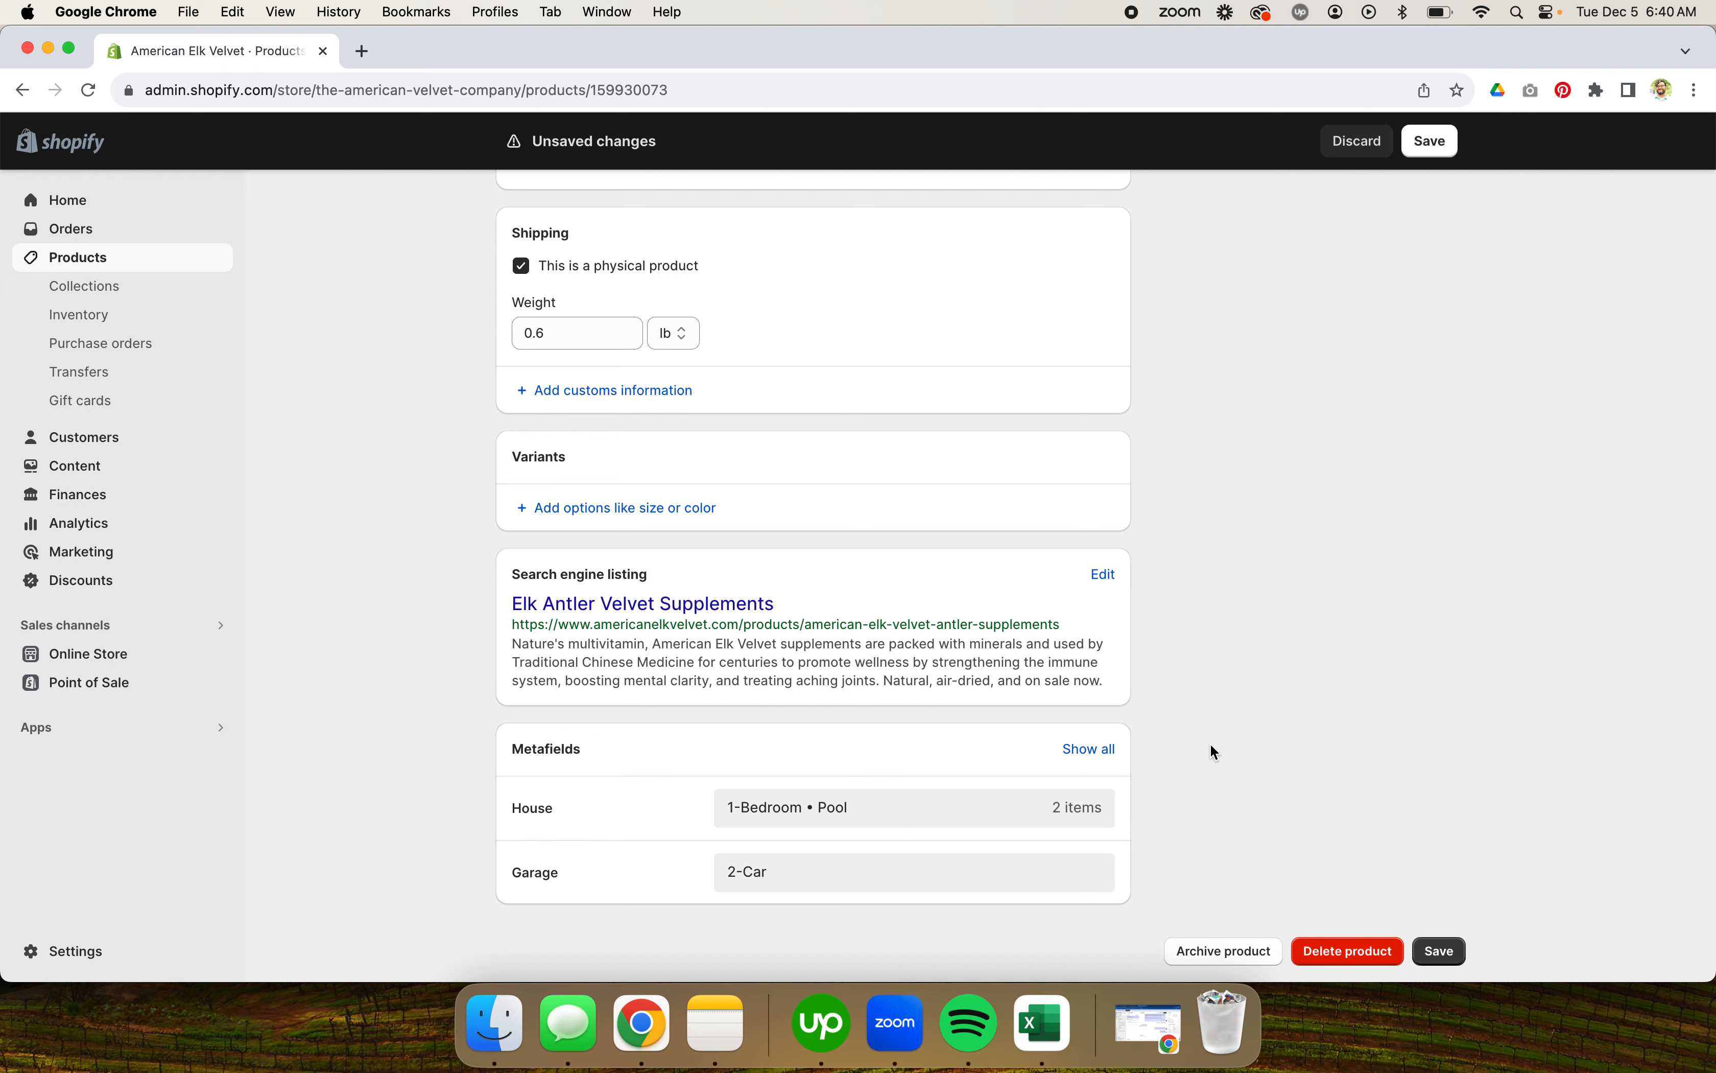
left_click(1059, 892)
left_click(1273, 831)
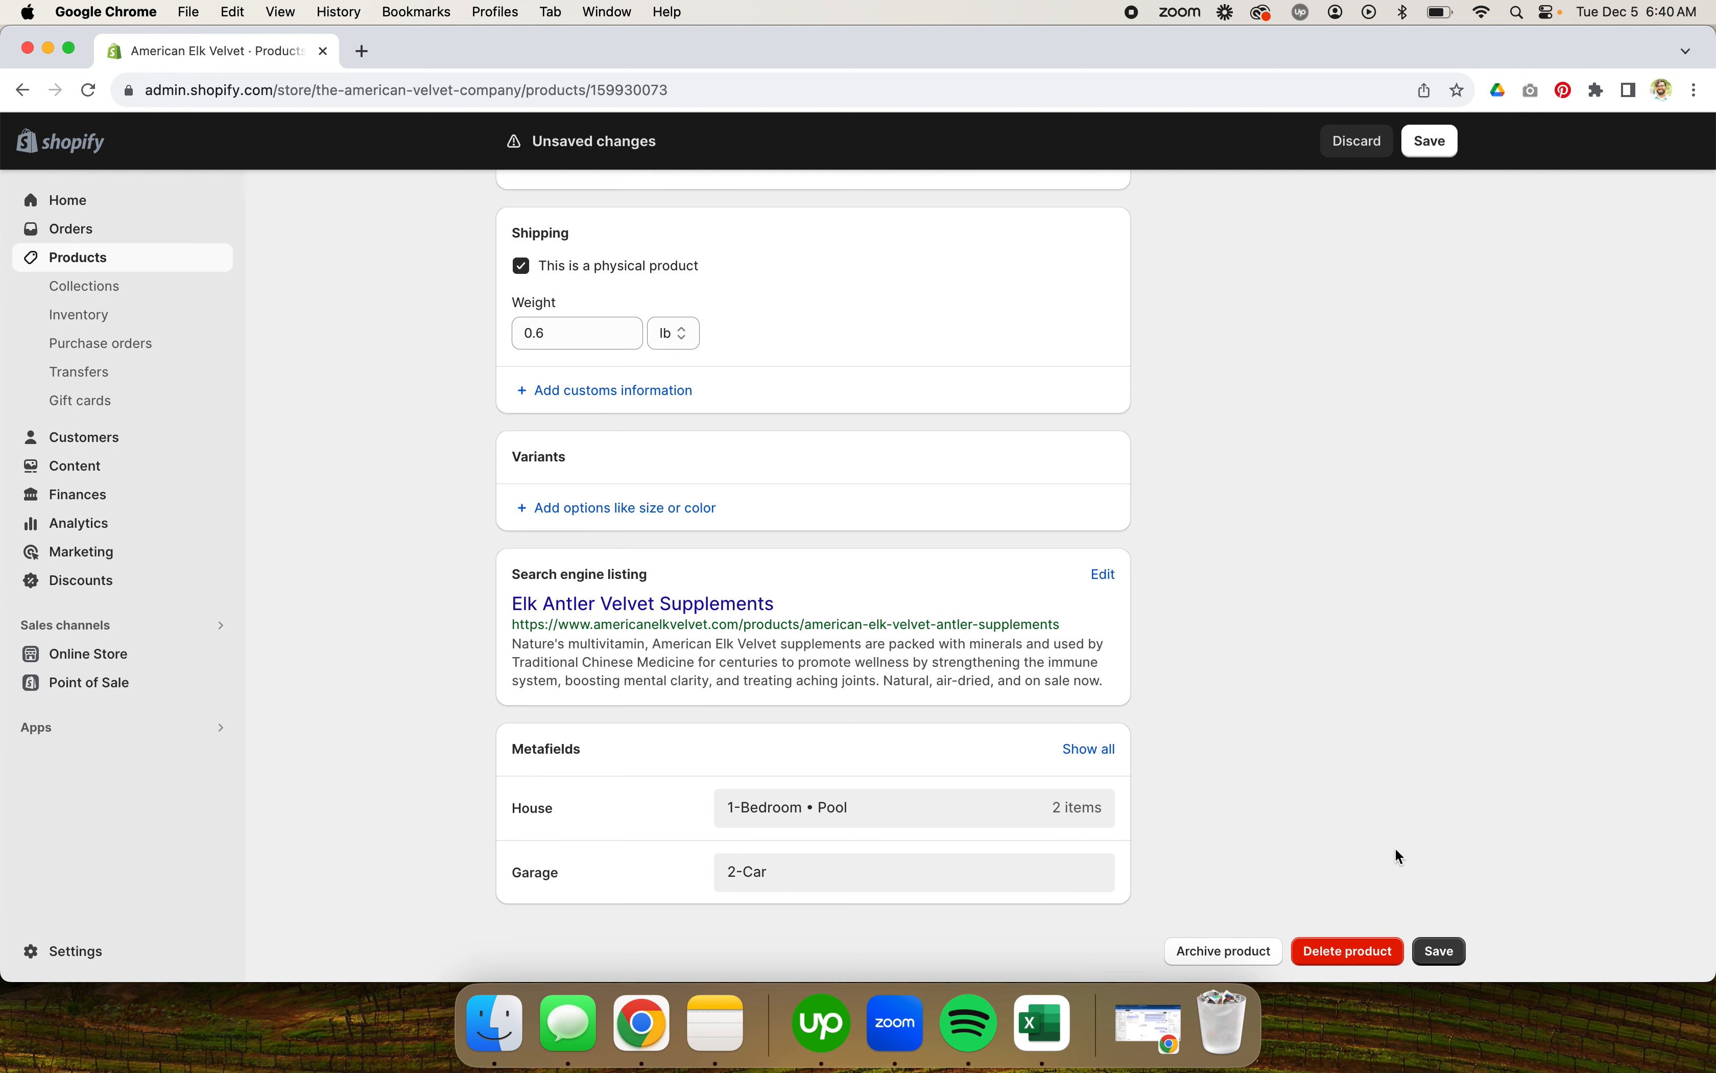
left_click(1440, 951)
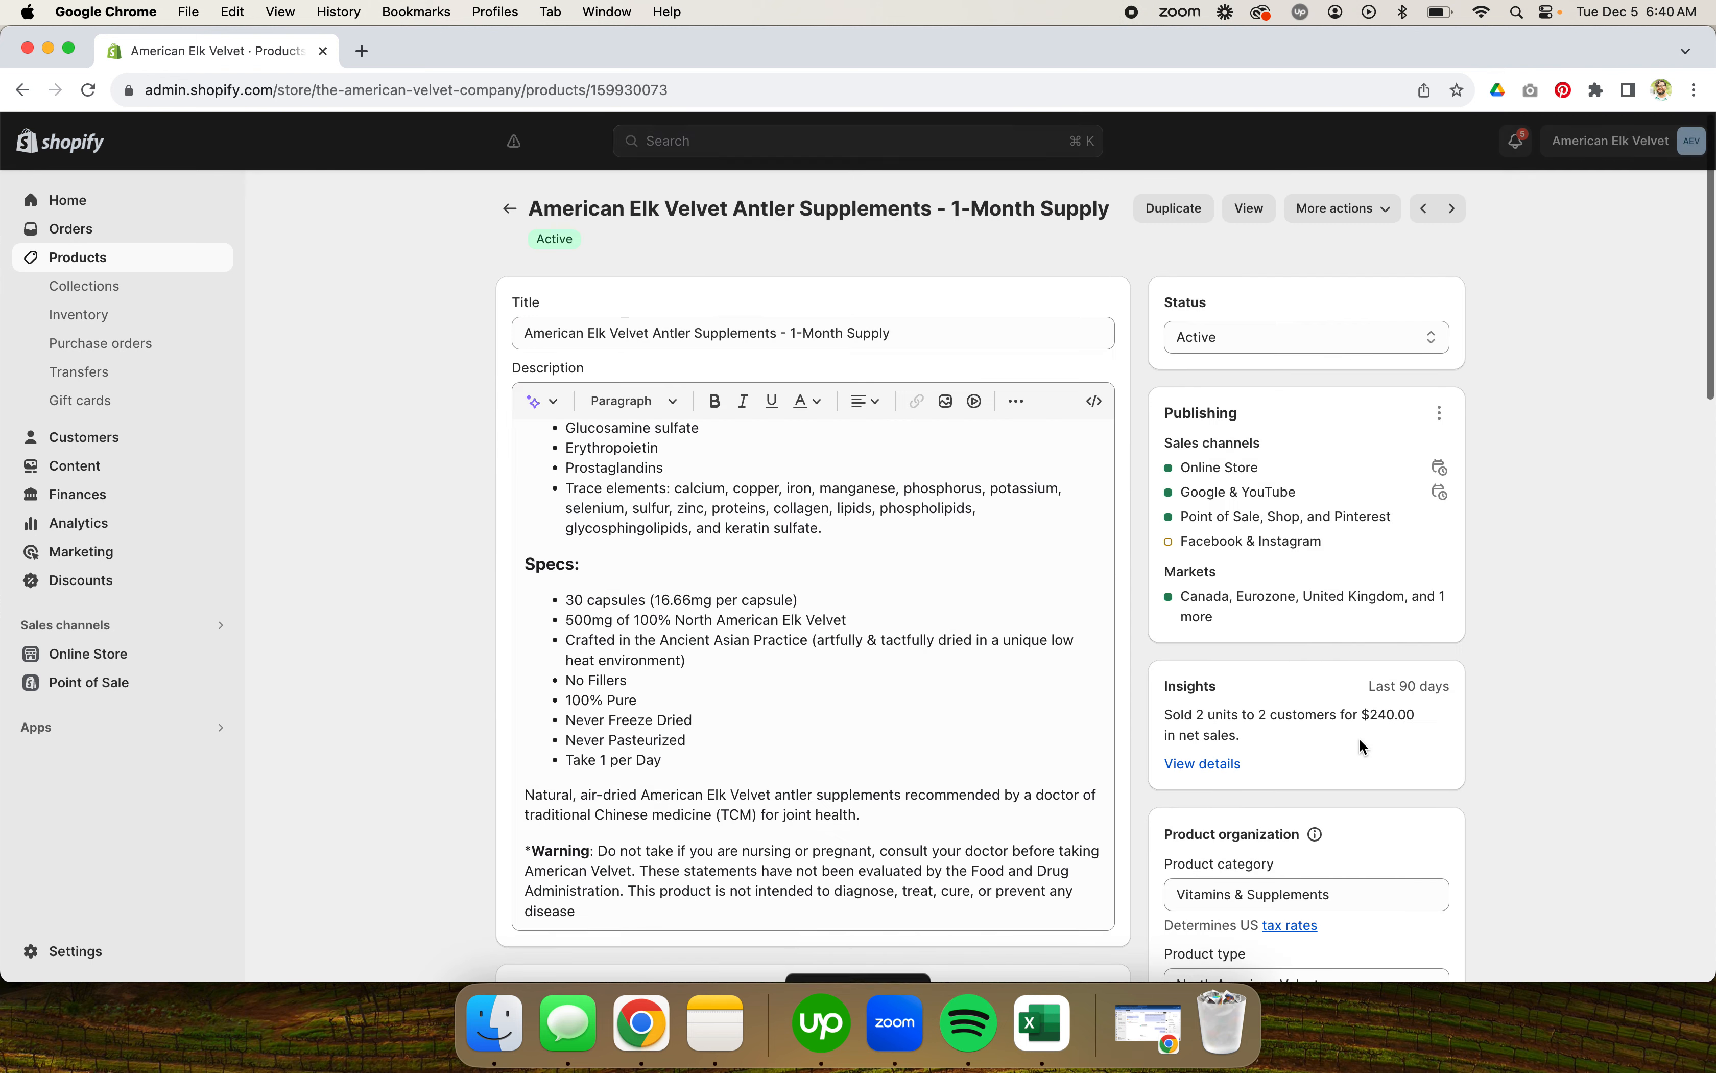
scroll(1360, 737, "down", 15)
scroll(1360, 737, "down", 3)
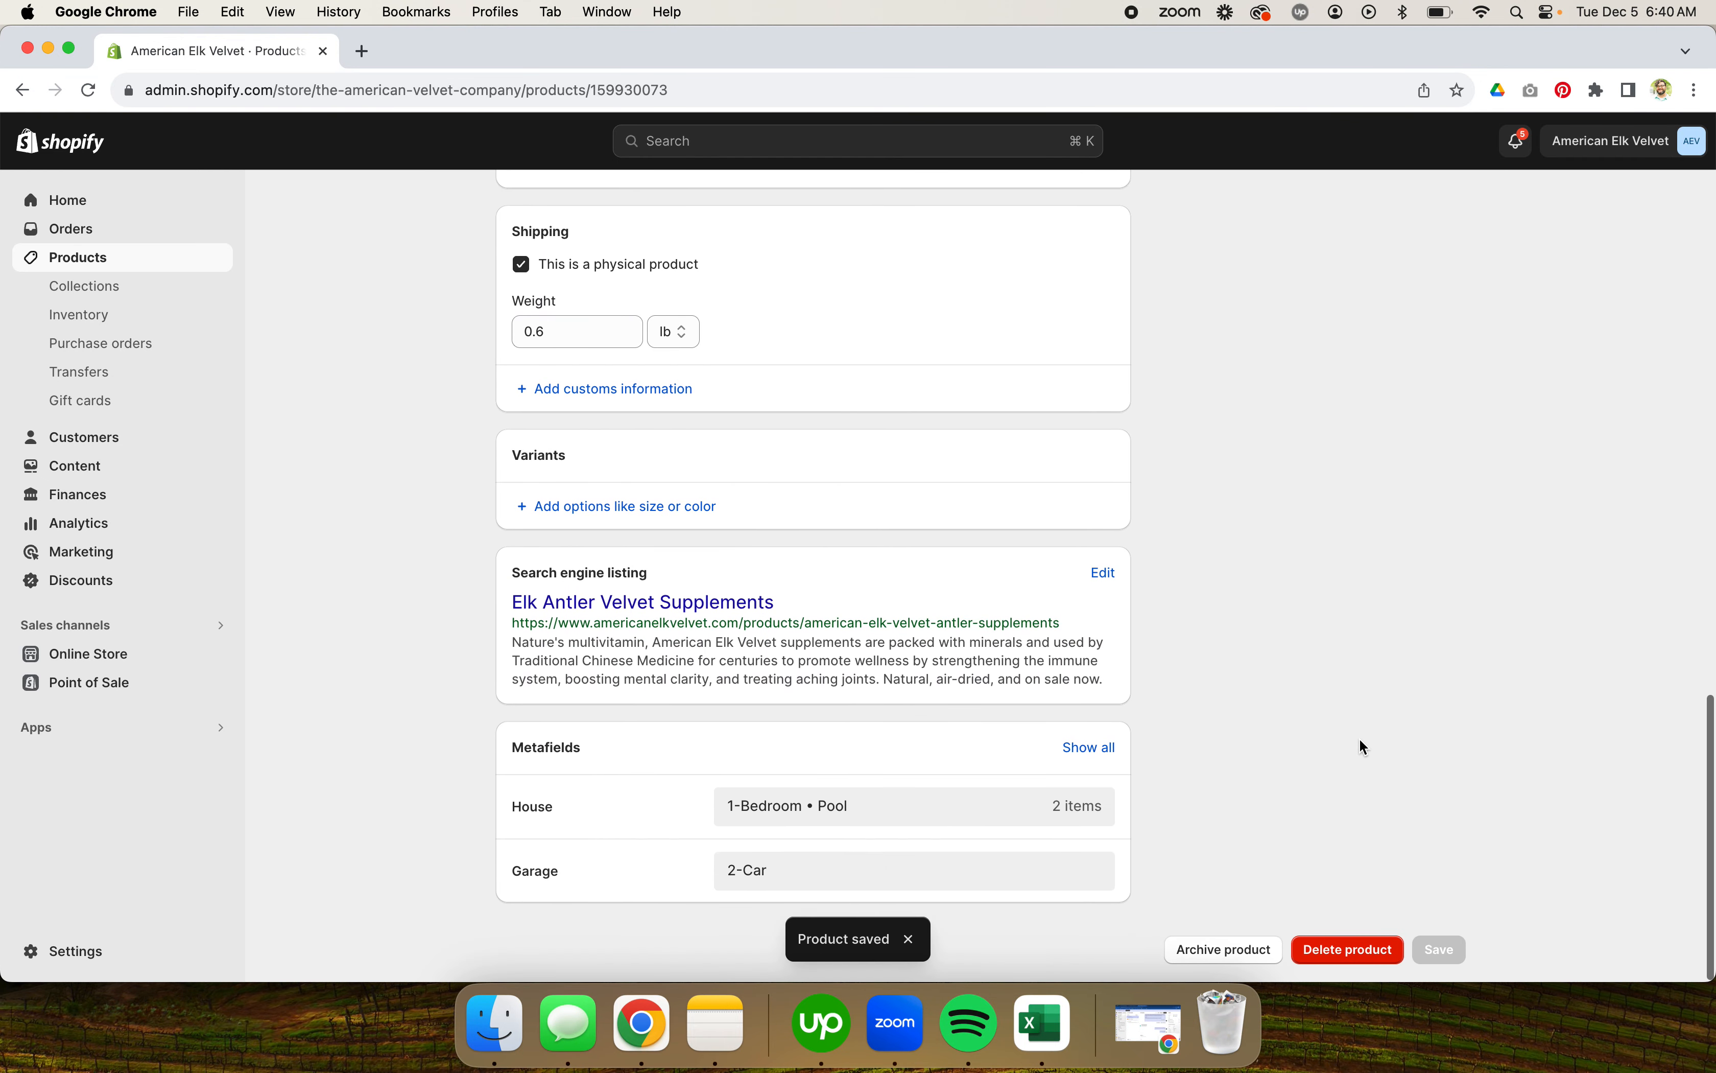